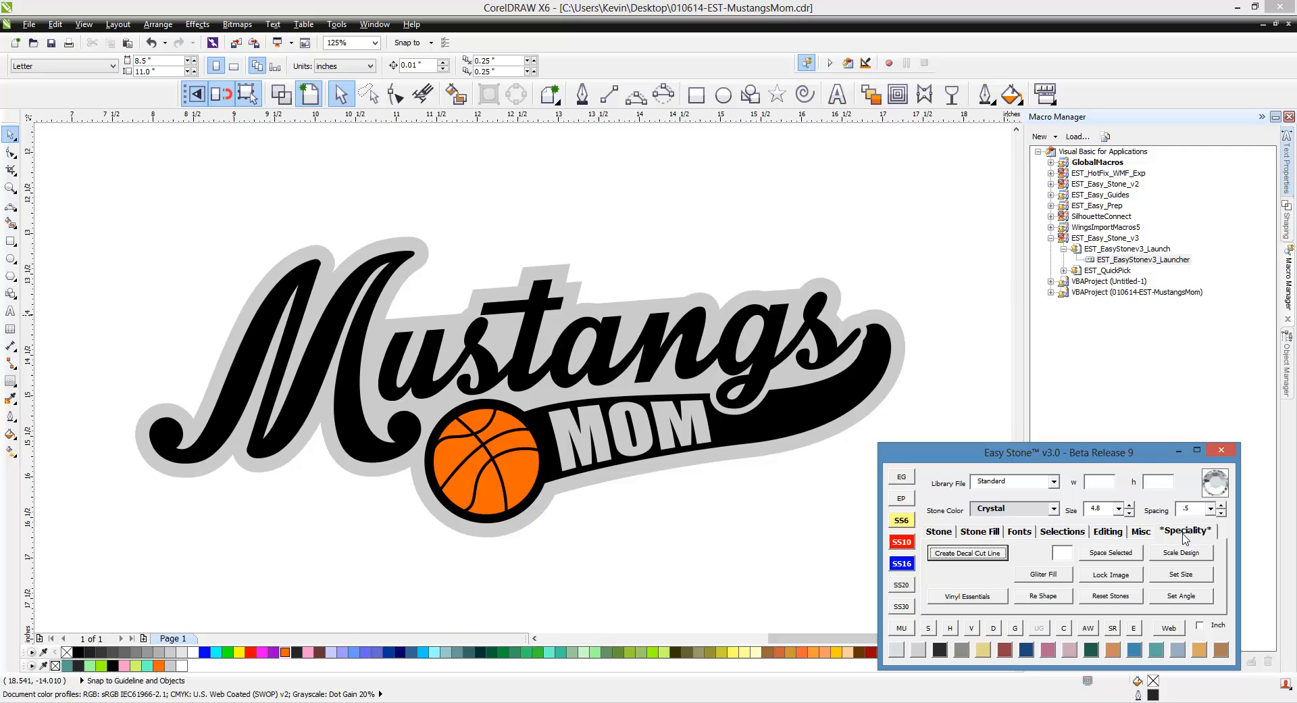
Step: Open the Vinyl Essentials tools from the Easy Stone specialty functions and move their window clear of the artwork
left_click(973, 596)
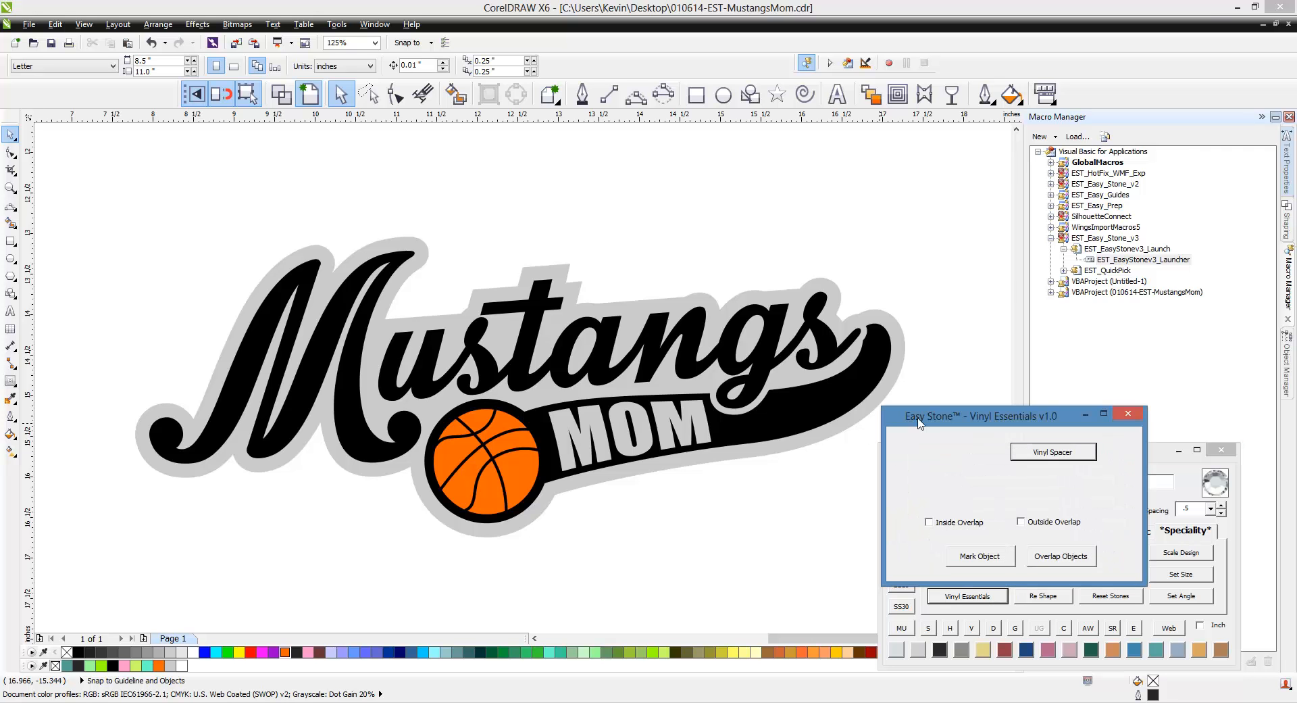
left_click_drag(919, 423, 989, 418)
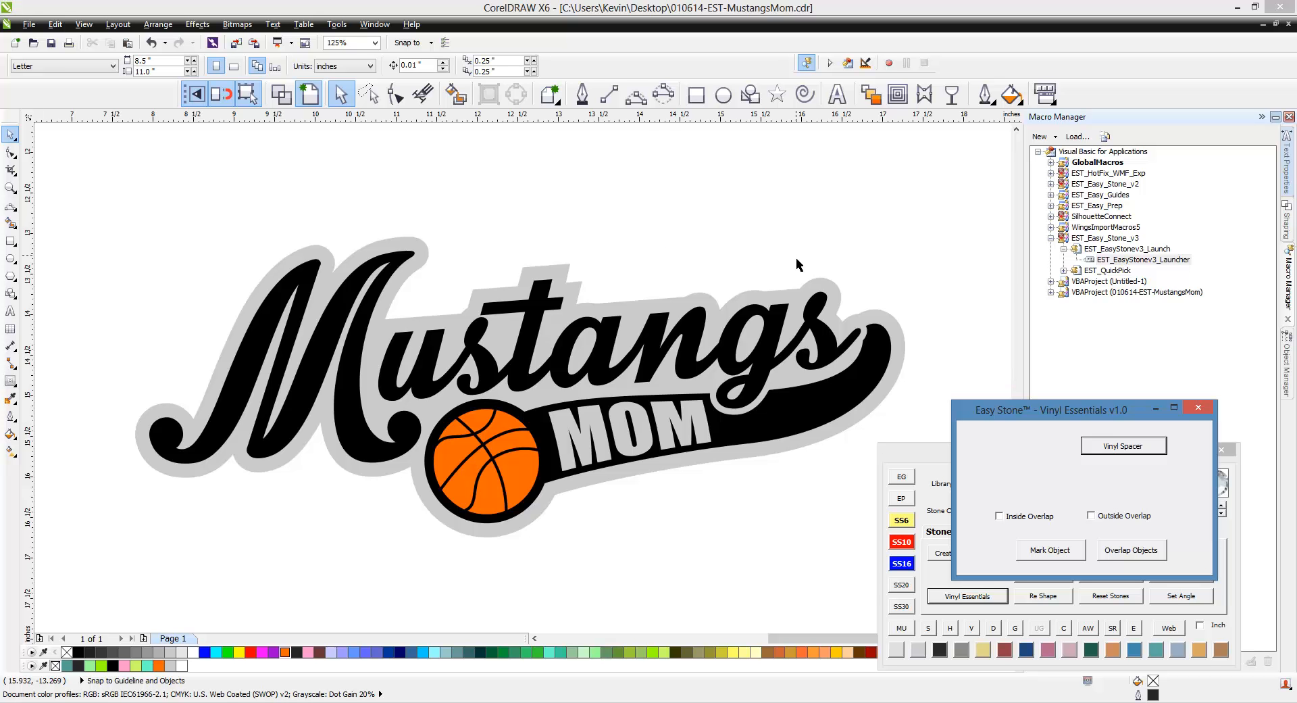
left_click(1124, 445)
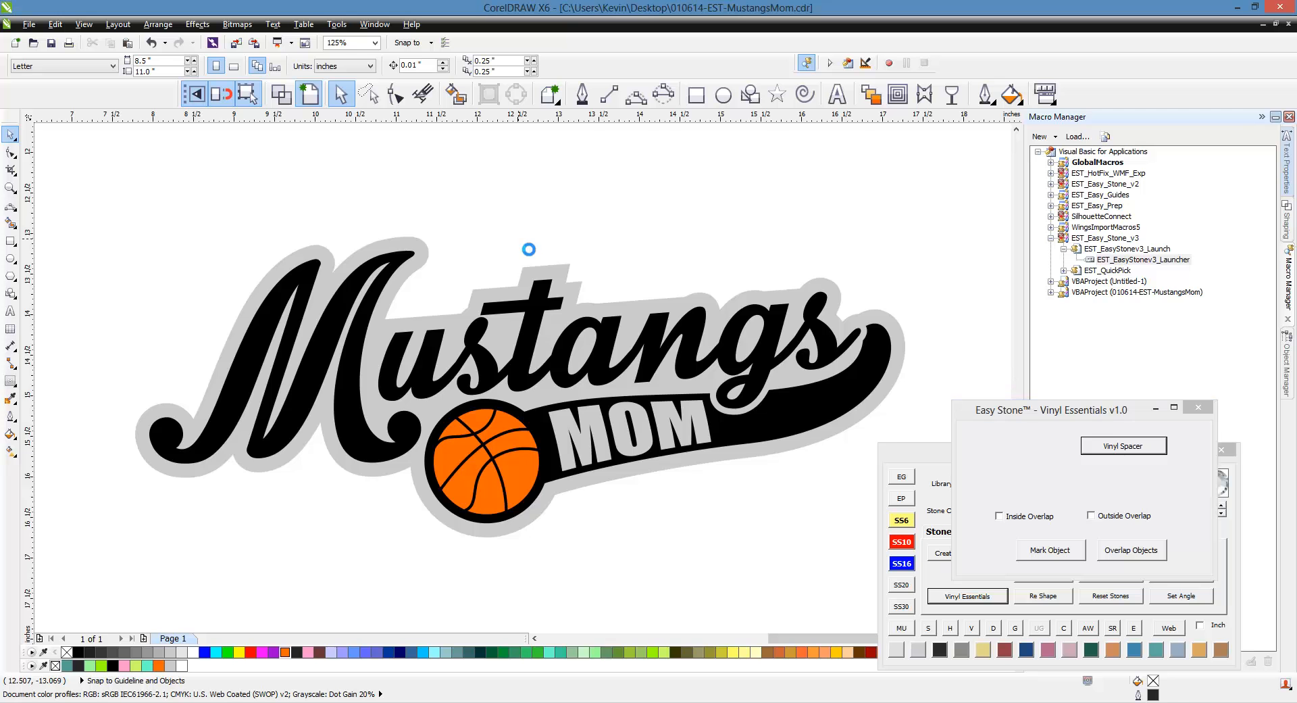
Step: Draw a circle about 2.03 inches in diameter in the empty area below the MOM banner
scroll(529, 249, "down", 1)
scroll(570, 383, "up", 1)
left_click(471, 336)
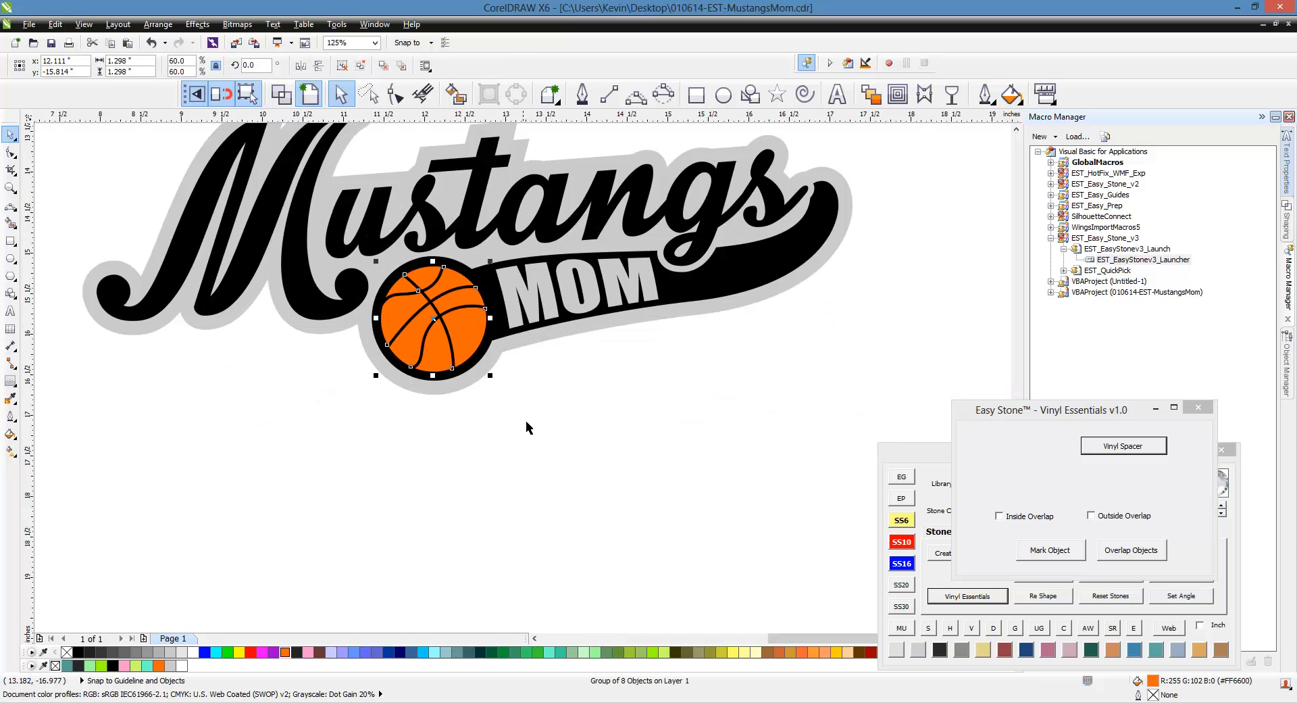
left_click(538, 456)
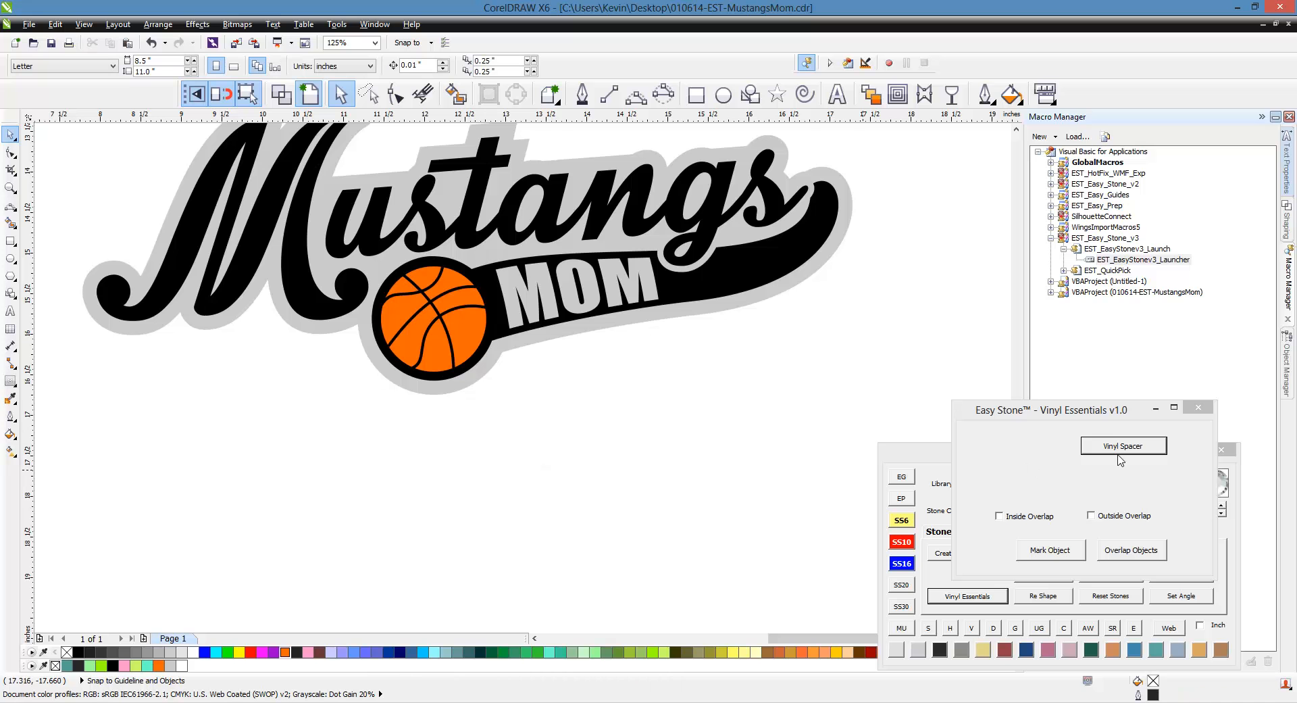
left_click(723, 94)
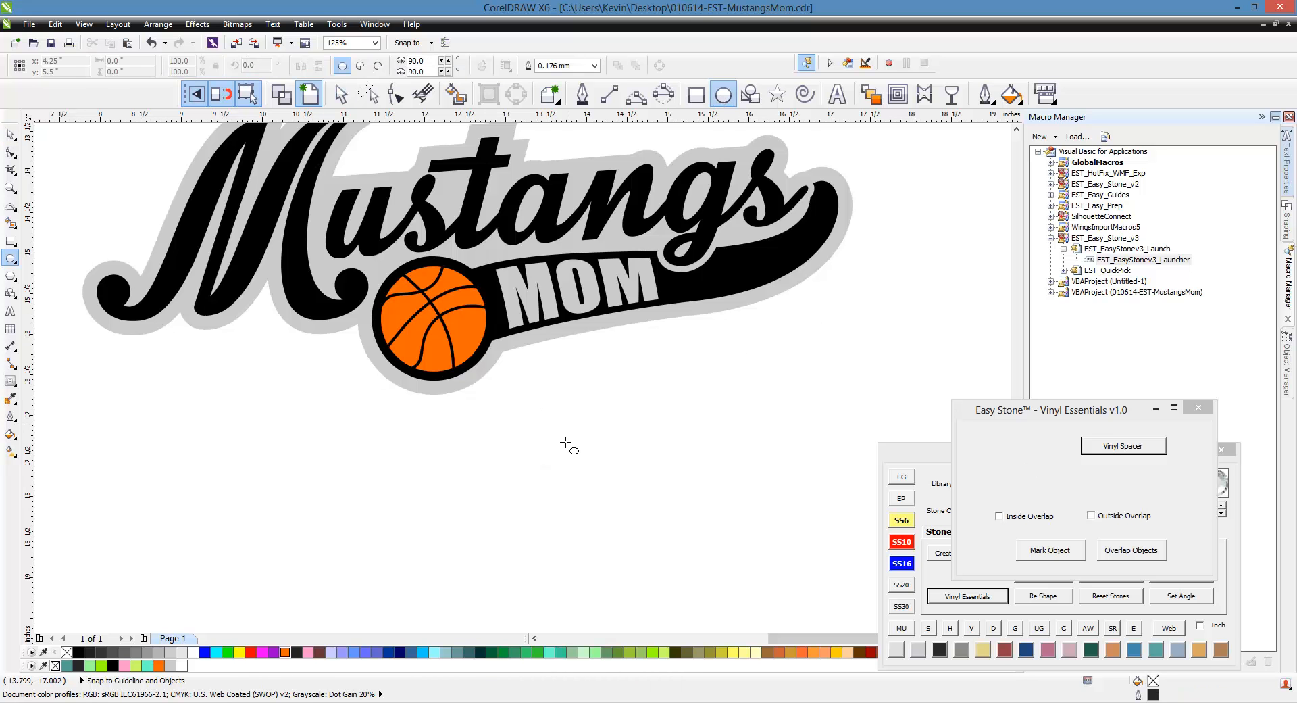
left_click_drag(556, 396, 706, 567)
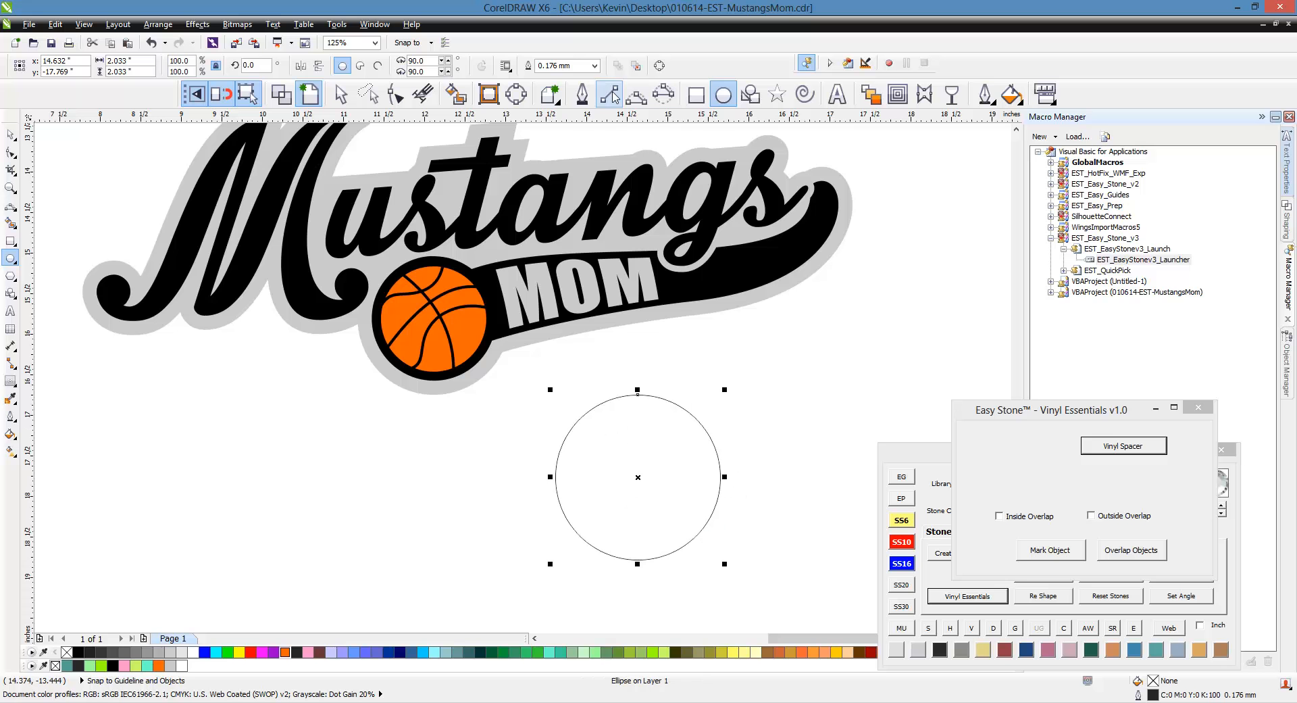
Step: Draw two crossing three-point curves inside the circle as ball seams, about 0.82 by 1.85 inches and 1.72 by 1.08 inches
left_click(635, 94)
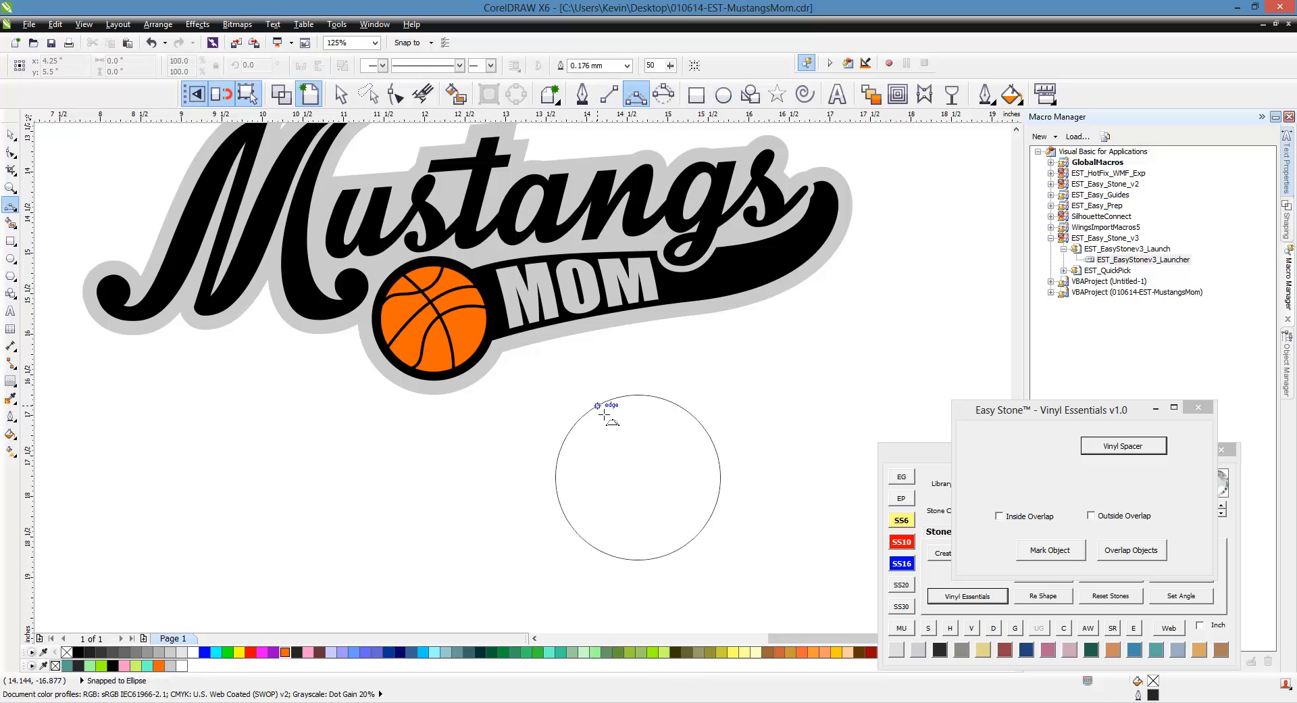
left_click_drag(598, 407, 664, 557)
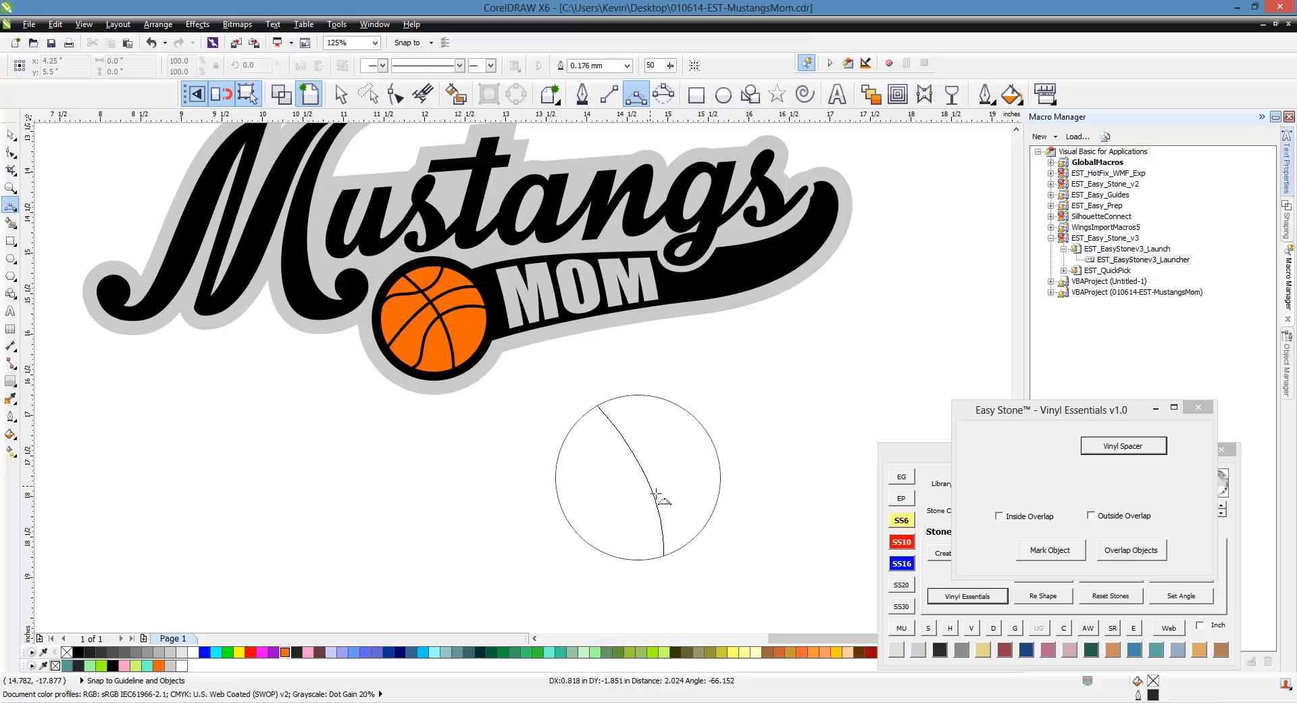
left_click(656, 496)
left_click_drag(565, 515, 705, 428)
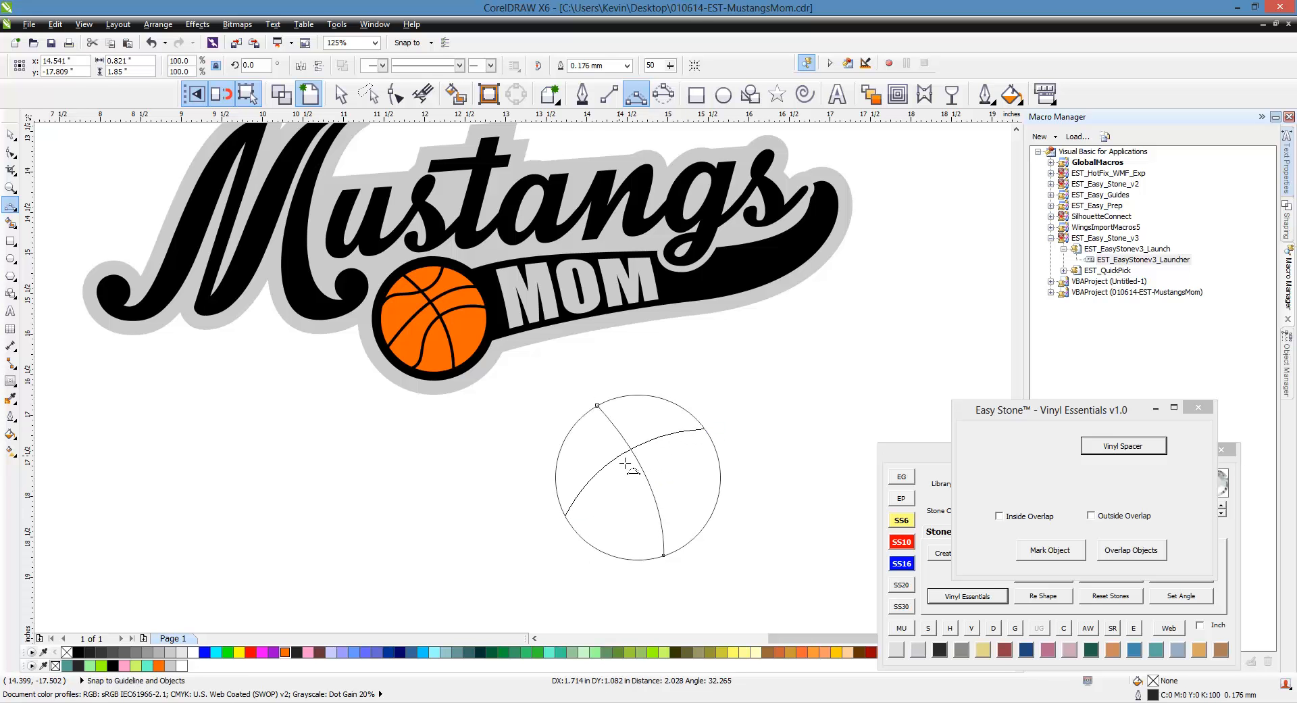
left_click(627, 465)
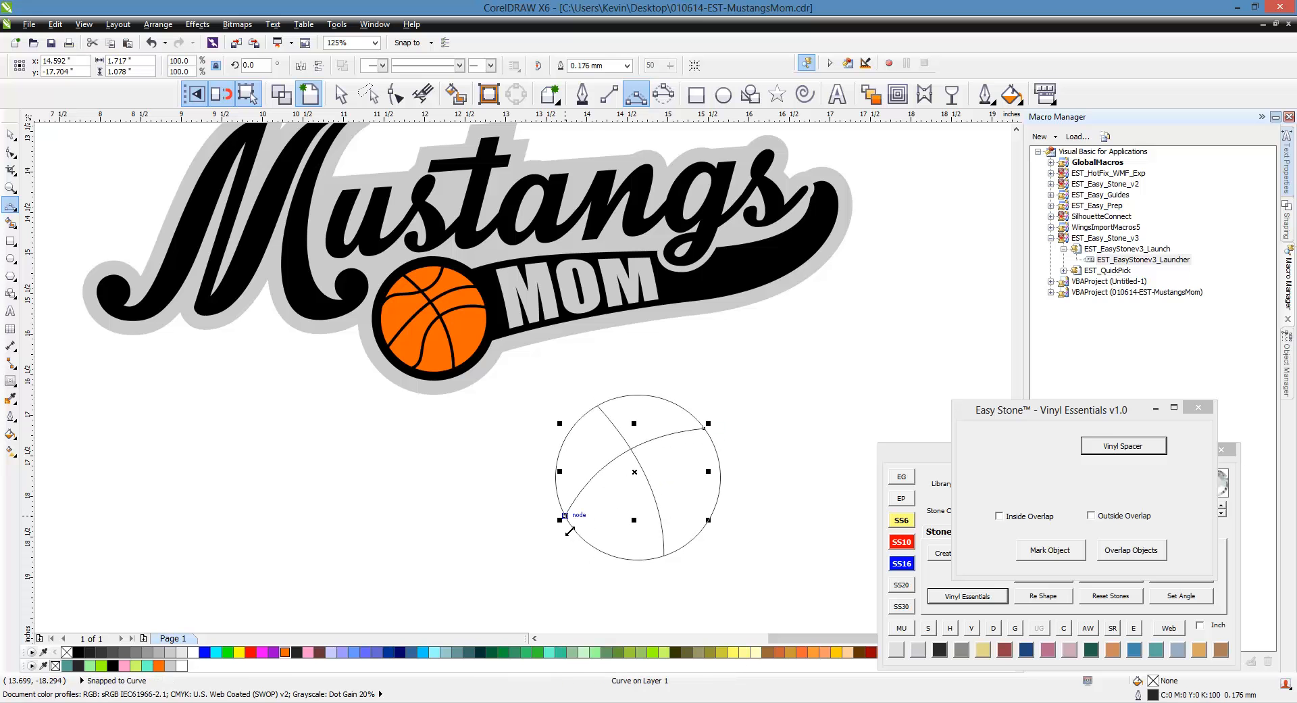
Step: Draw a connected seam of three-point curves from the circle's right edge, across the vertical seam, down to its lower-left edge
left_click_drag(720, 464, 633, 449)
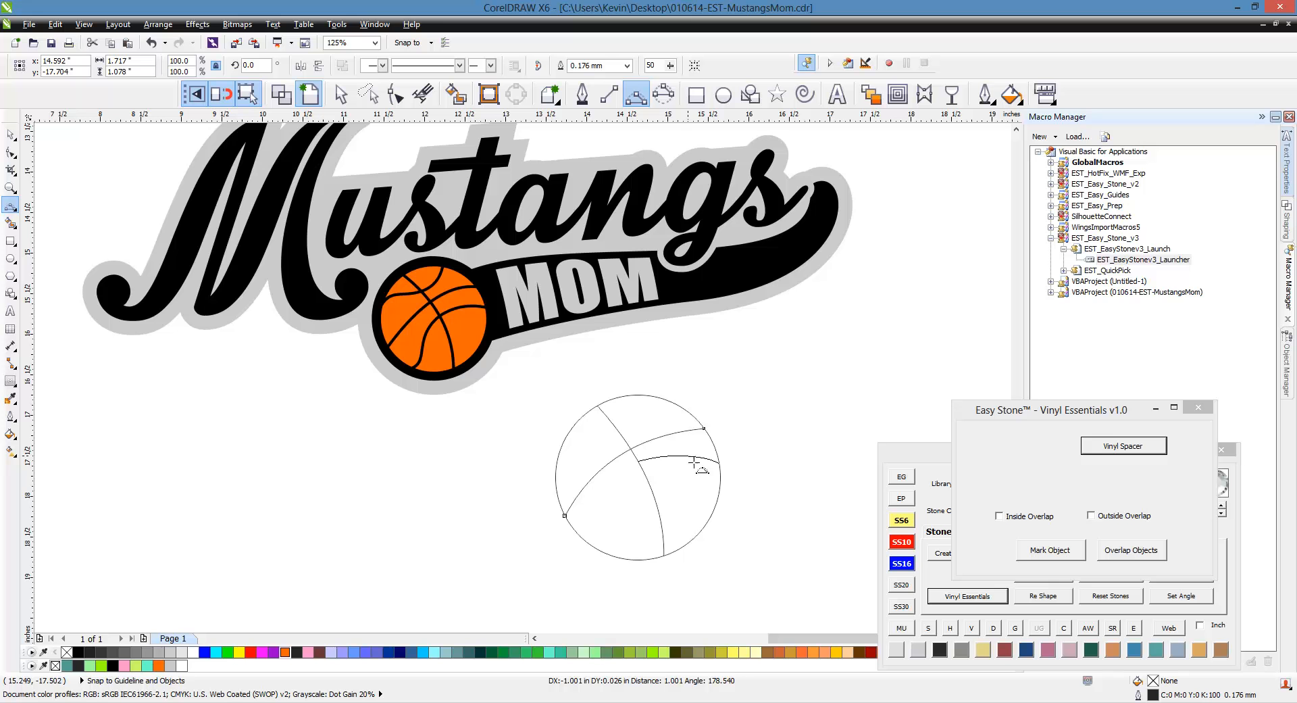
left_click(647, 471)
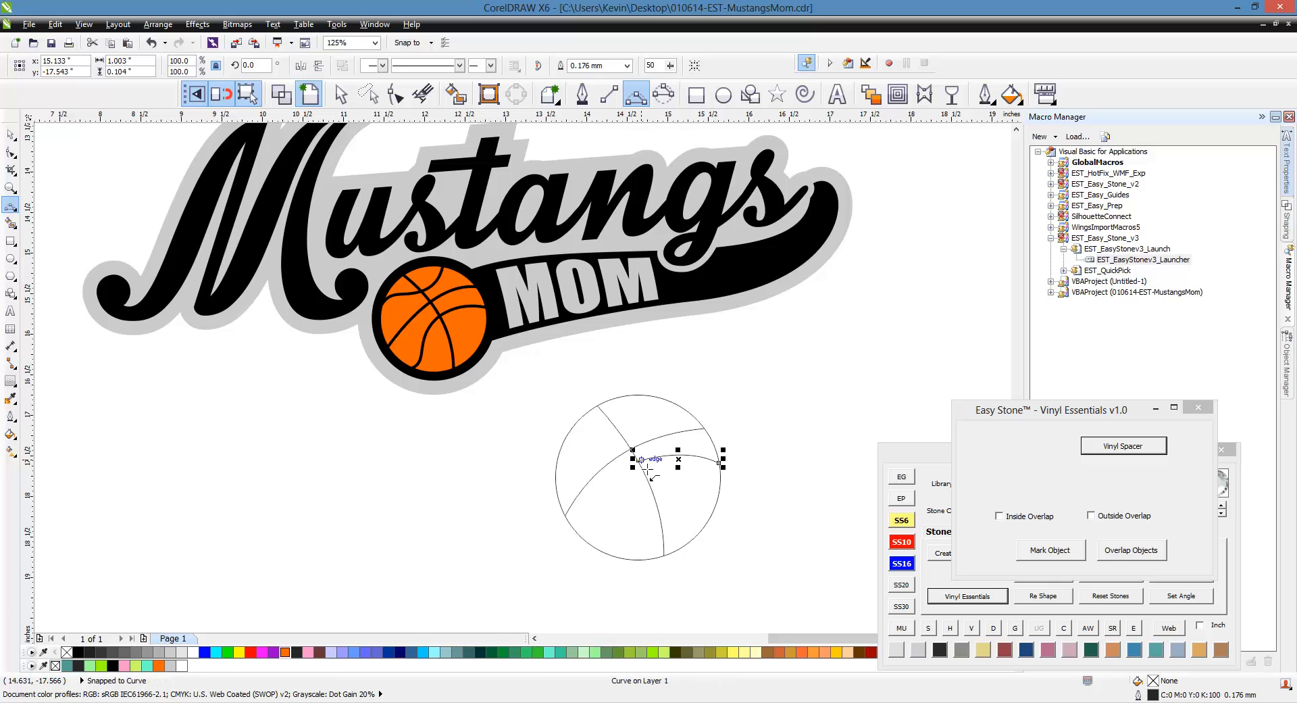
left_click_drag(637, 460, 610, 510)
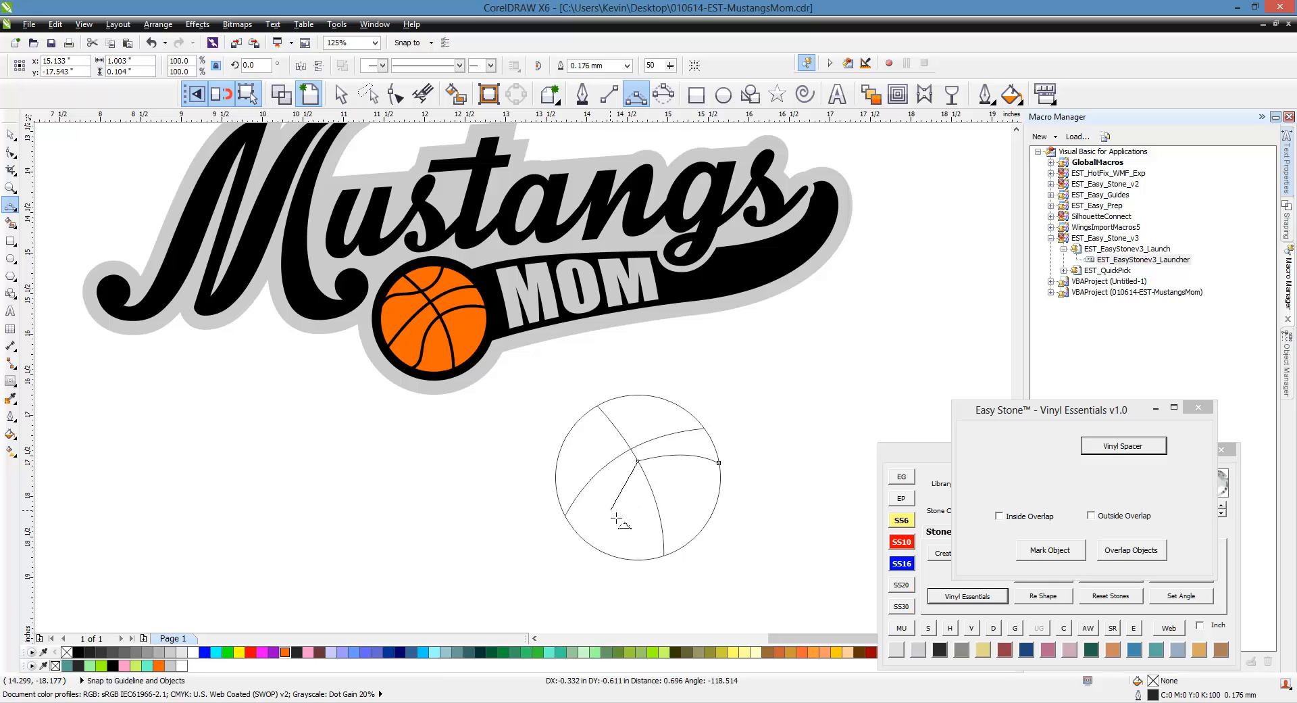
left_click(623, 490)
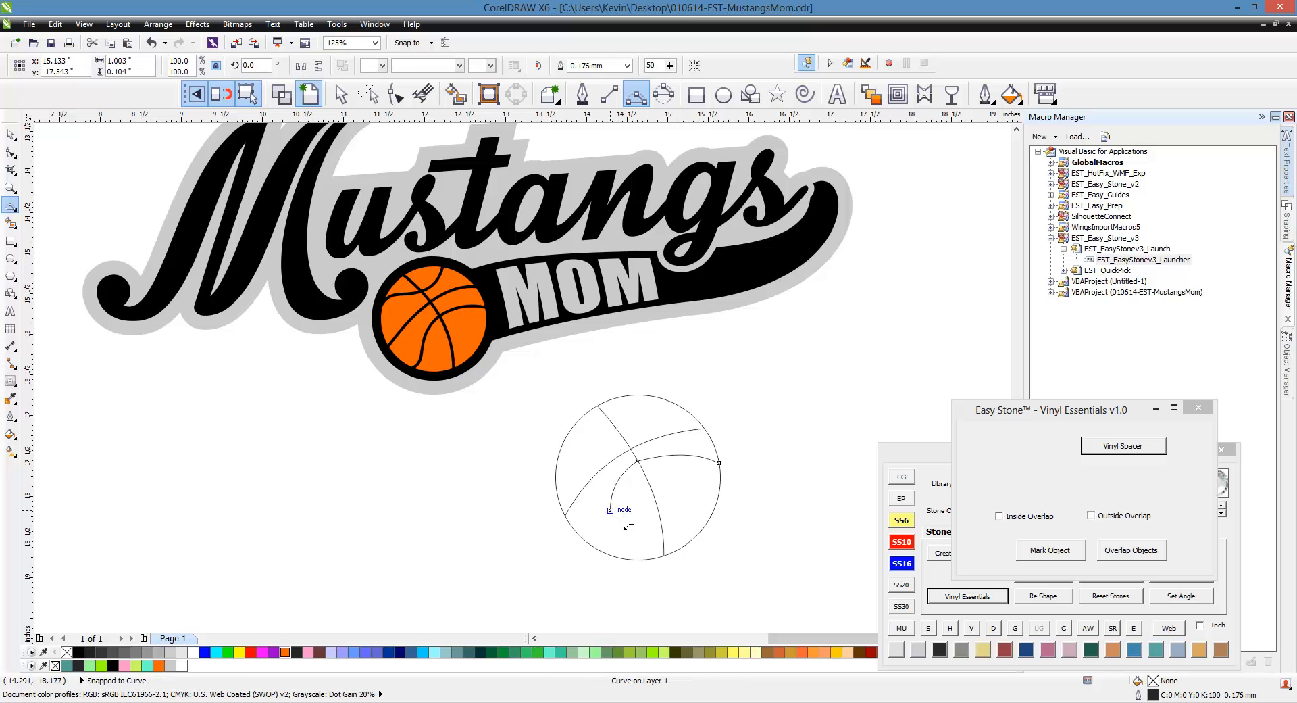
left_click_drag(610, 510, 596, 546)
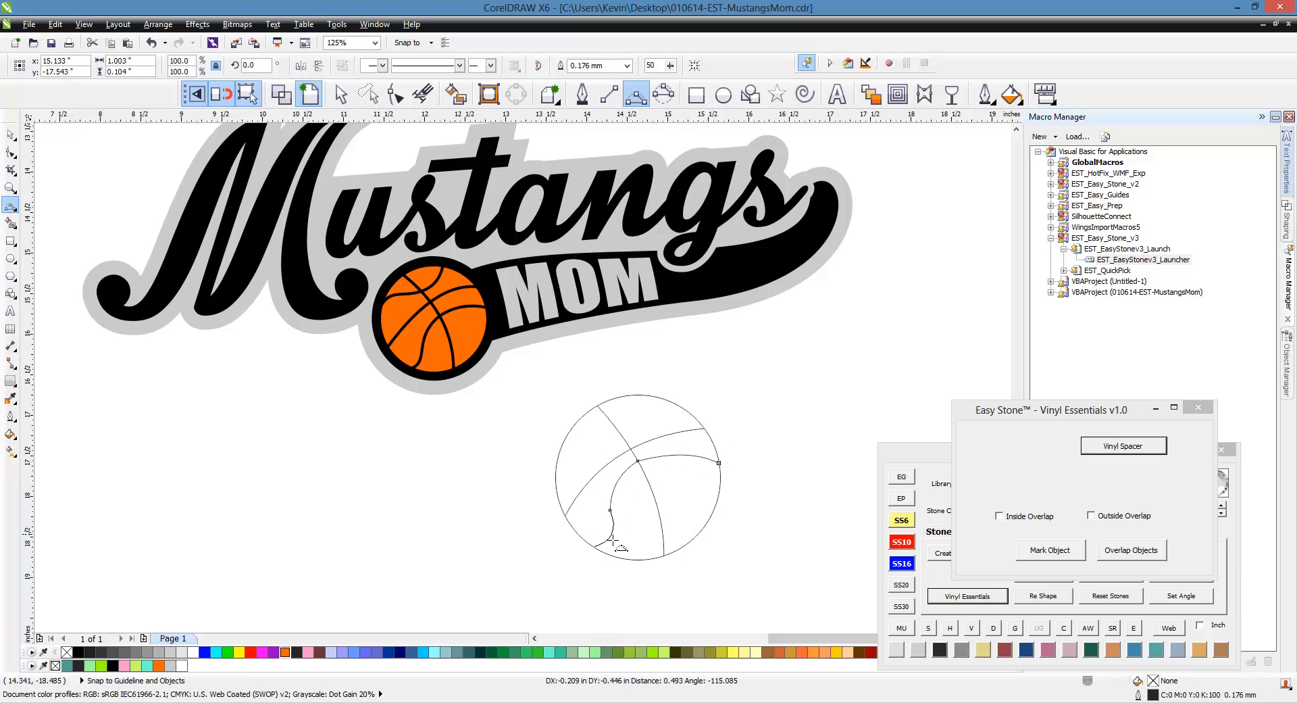
left_click(613, 540)
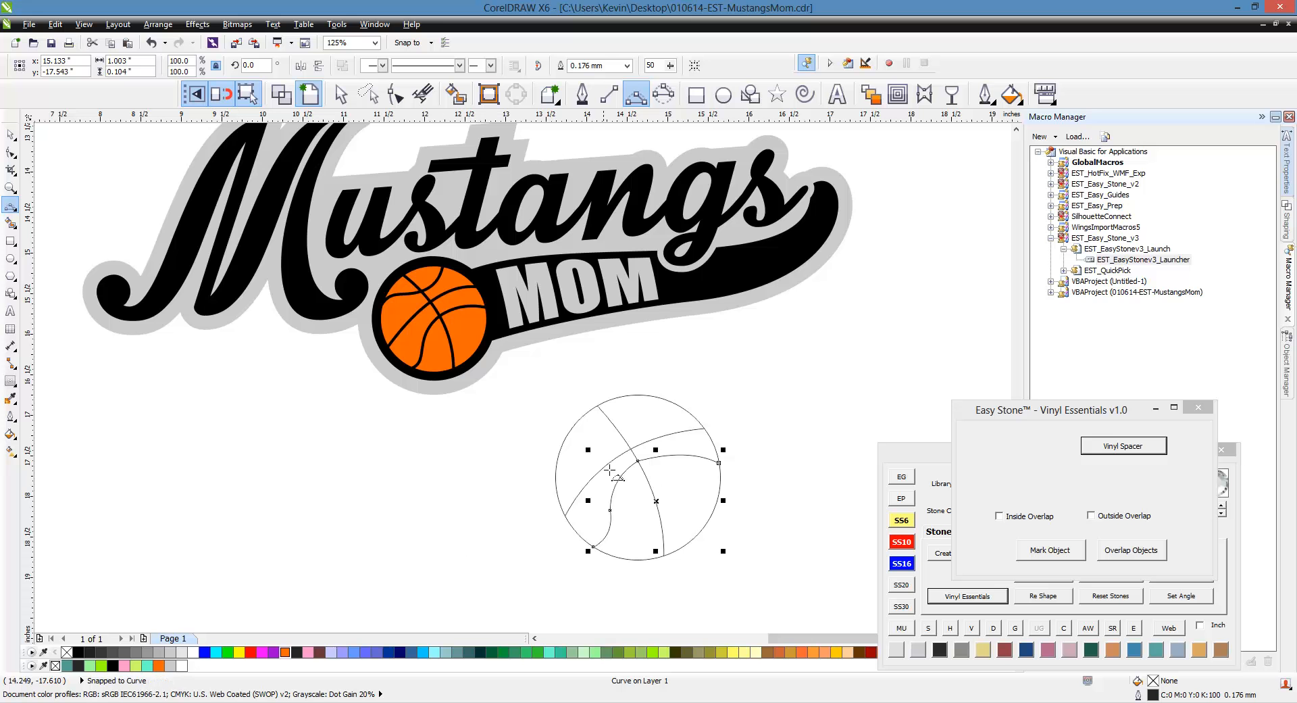
Step: Draw the upper seam in two connected curves from the circle's top edge across the vertical seam to its left edge
left_click_drag(661, 398, 571, 441)
left_click(642, 422)
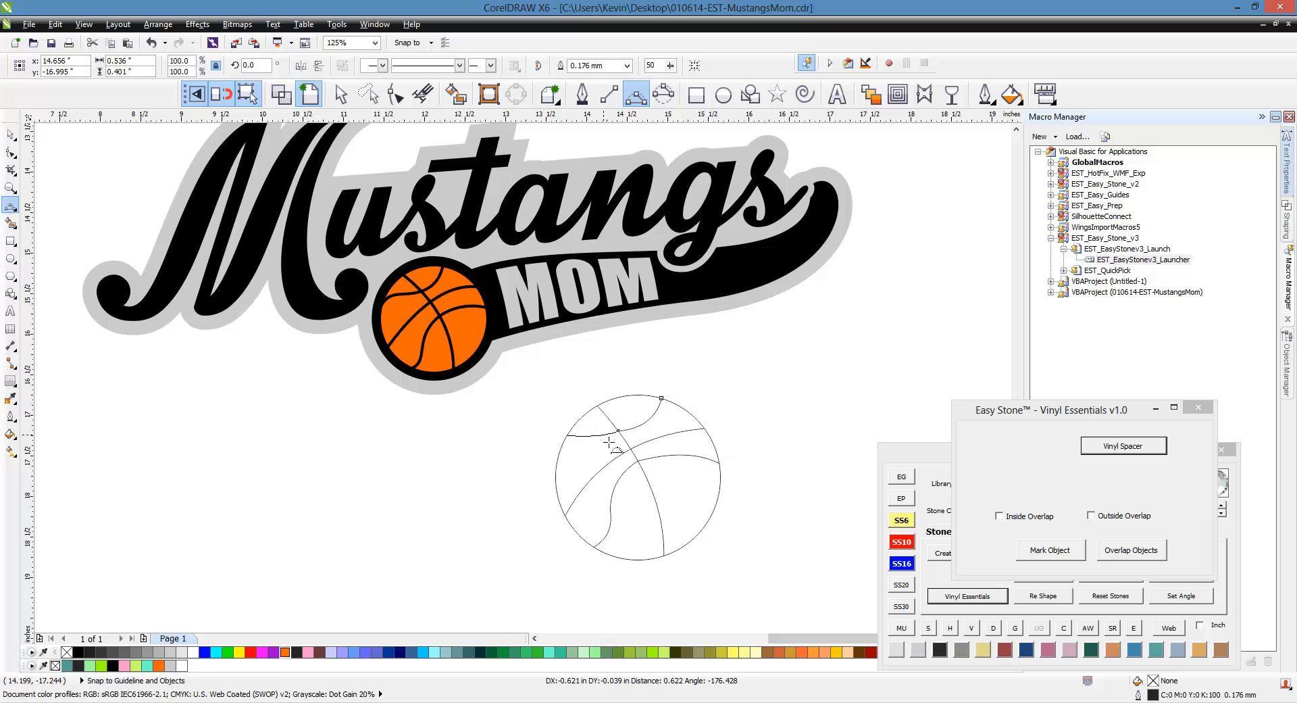
left_click(590, 439)
Step: Delete the middle node of the upper seam where it crosses the vertical seam
left_click(394, 98)
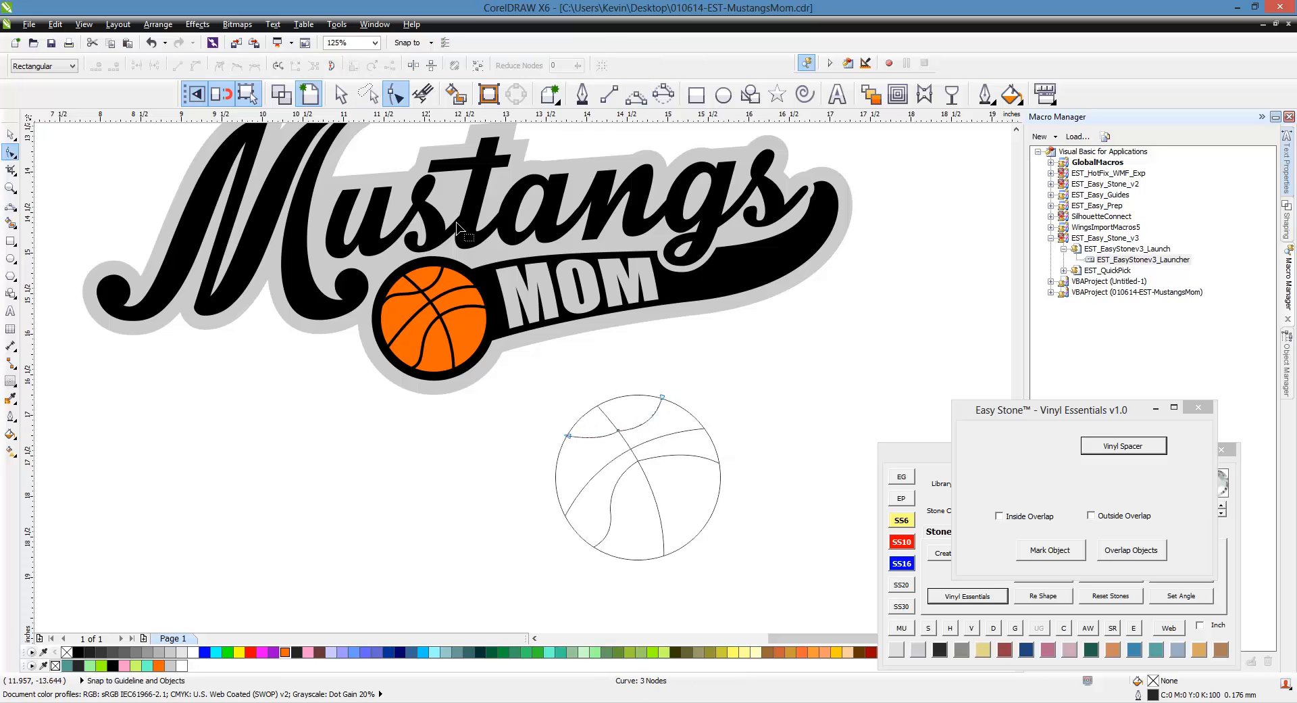
left_click(618, 430)
key("Delete")
Step: Delete the lower seam's node at the vertical seam and make its remaining interior node smooth
left_click(630, 468)
left_click(637, 459)
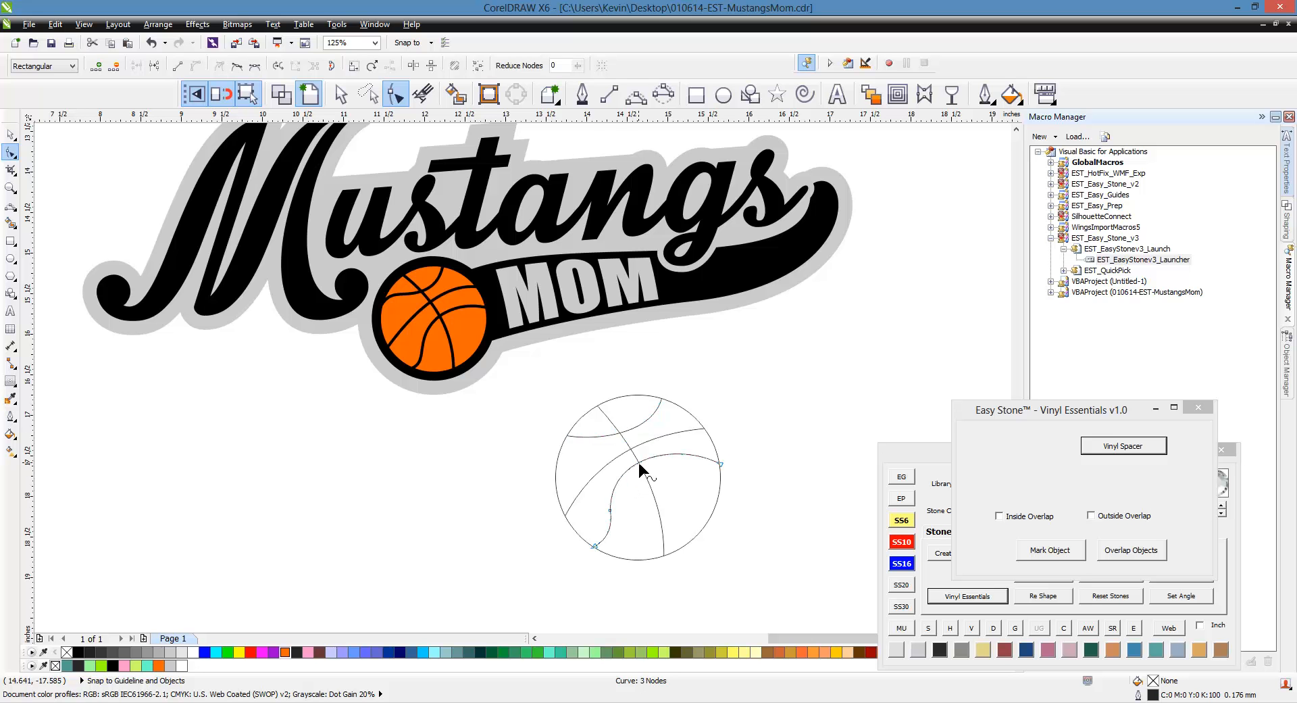
left_click(611, 511)
right_click(612, 512)
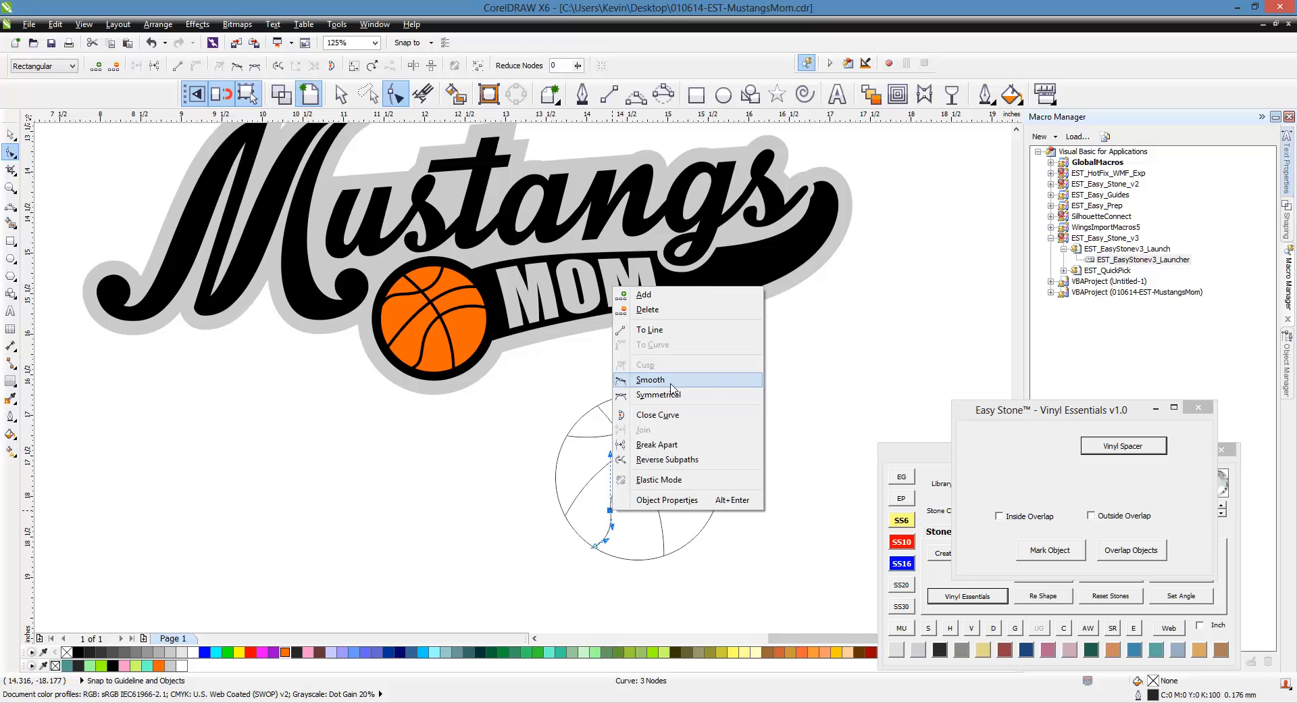
left_click(650, 380)
key("space")
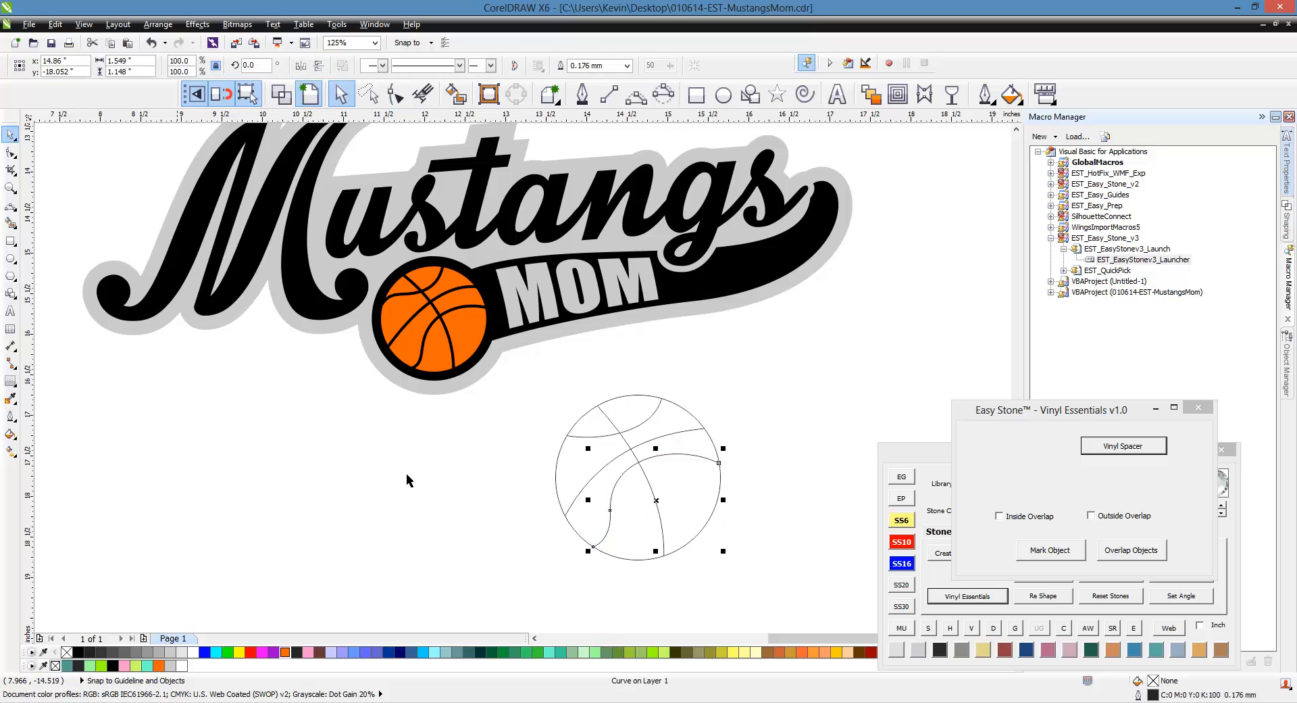
left_click(493, 505)
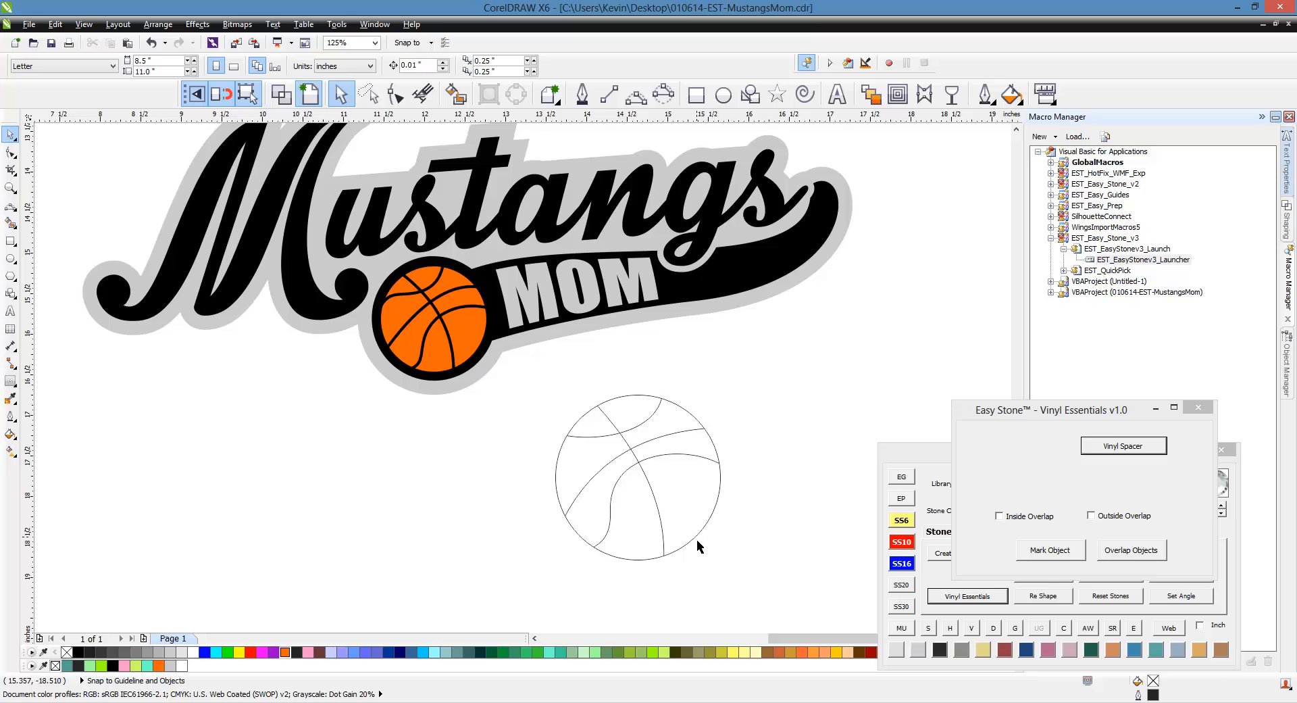
Step: Smart-fill all eight regions of the outlined basketball with teal to create separate closed shapes
left_click(456, 94)
left_click(588, 423)
left_click(632, 409)
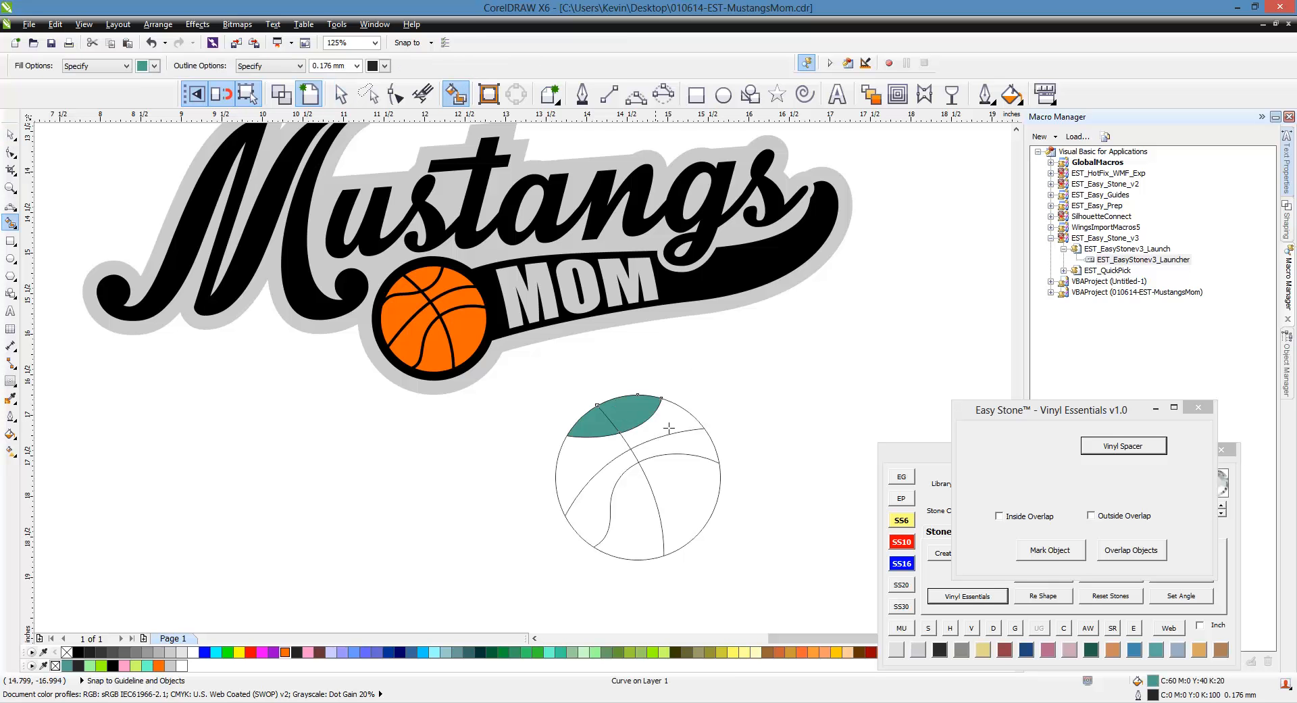
left_click(679, 415)
left_click(702, 453)
left_click(706, 492)
left_click(630, 517)
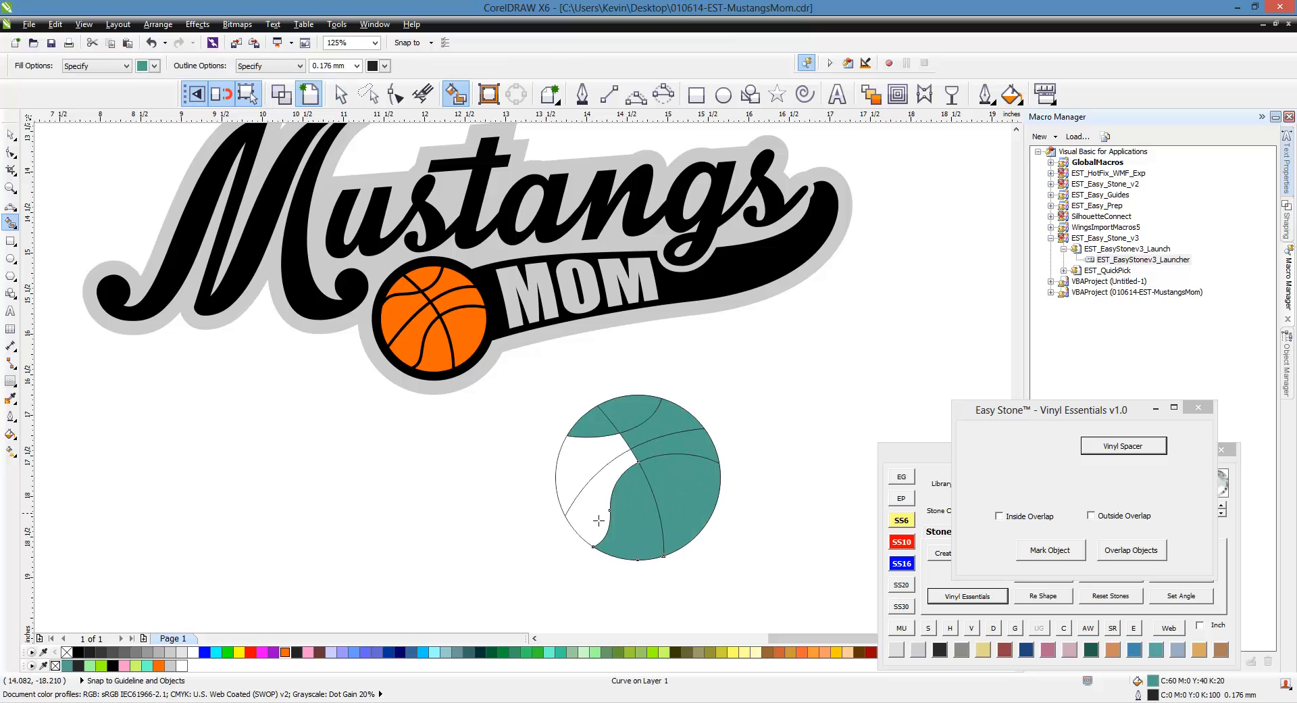
left_click(599, 521)
left_click(580, 470)
left_click(10, 137)
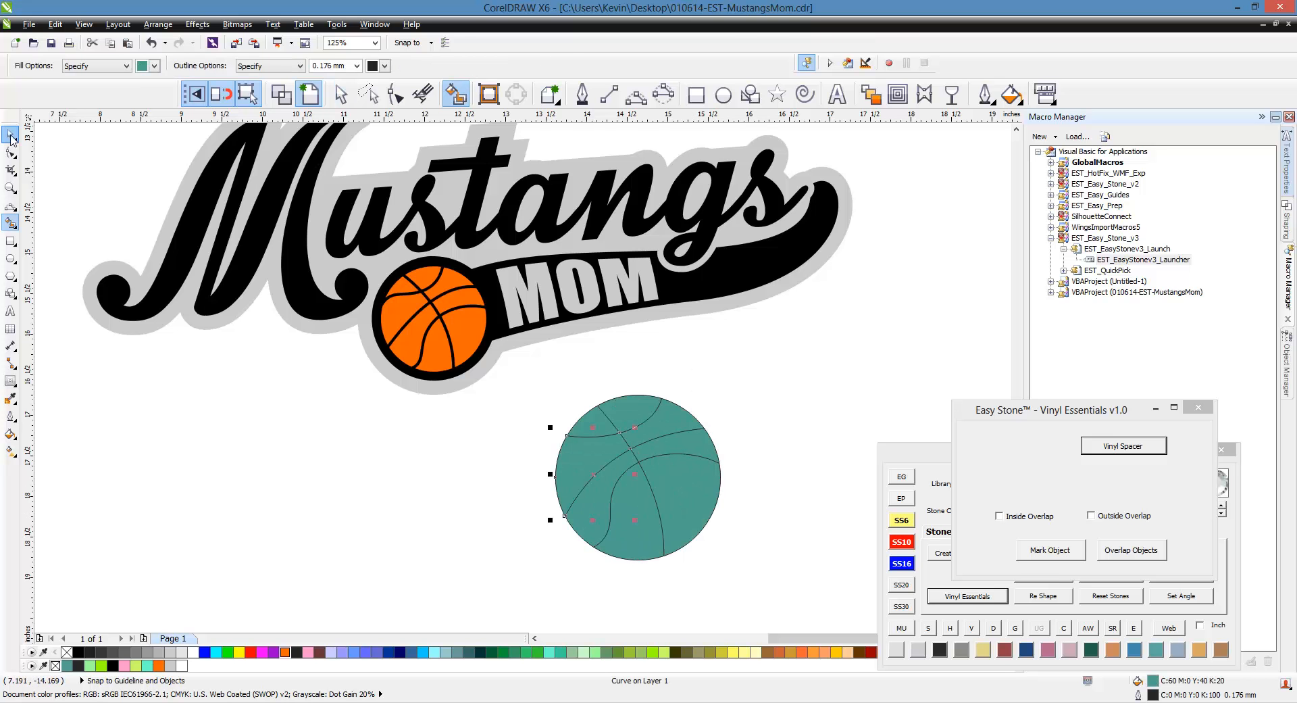
left_click(408, 448)
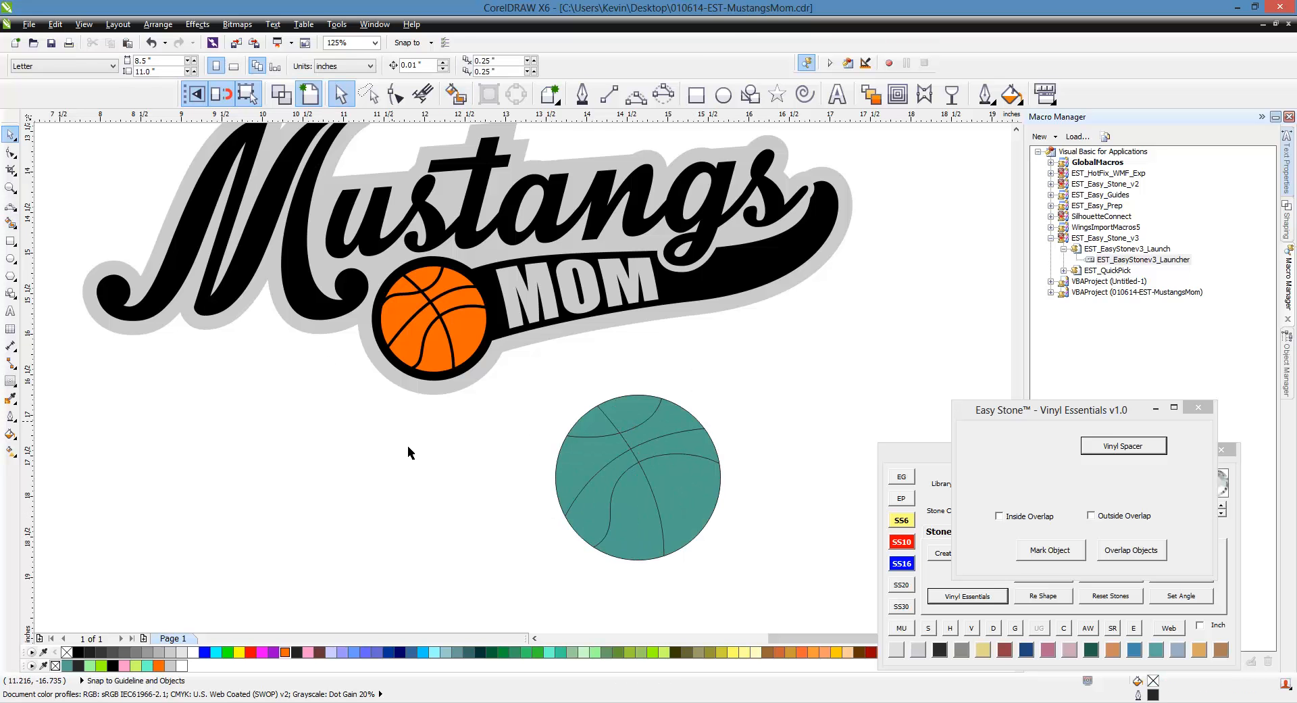
Step: Select all the teal pieces from one sample with Create Selection, clear the marked selections, and move the pieces left of the line drawing
left_click(692, 496)
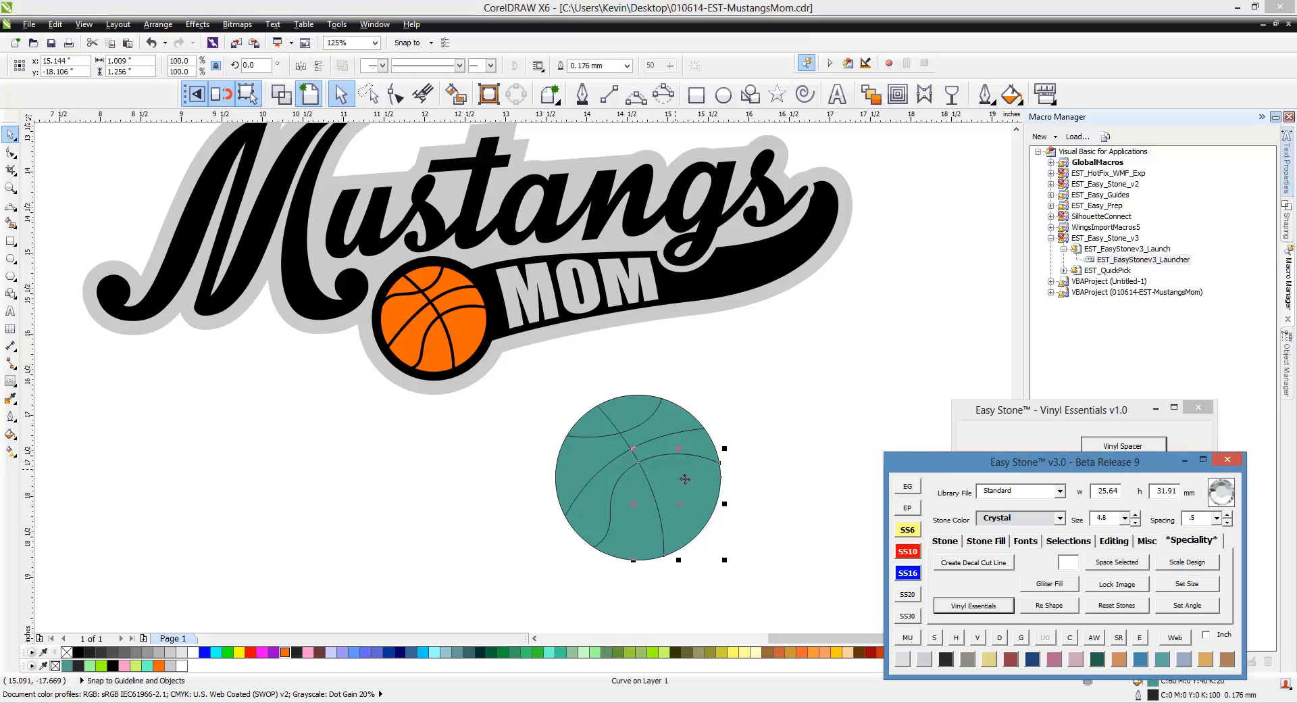
left_click(1064, 544)
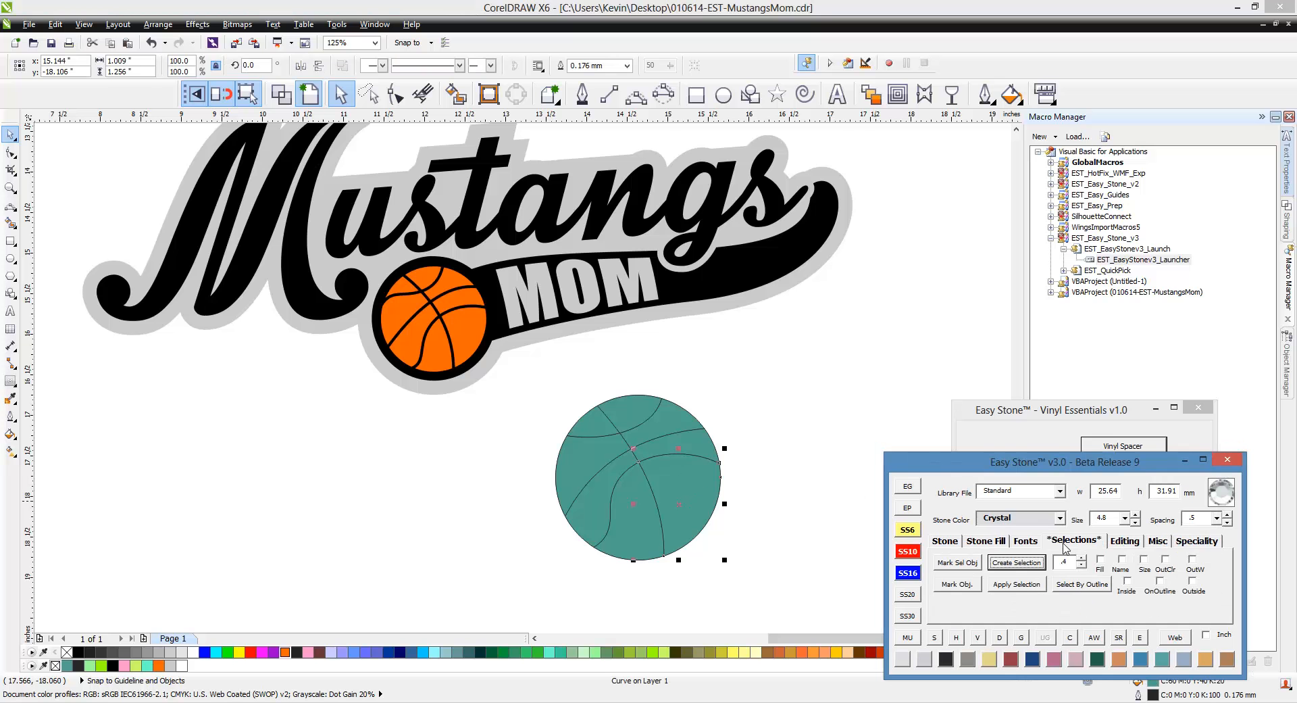
left_click(1013, 564)
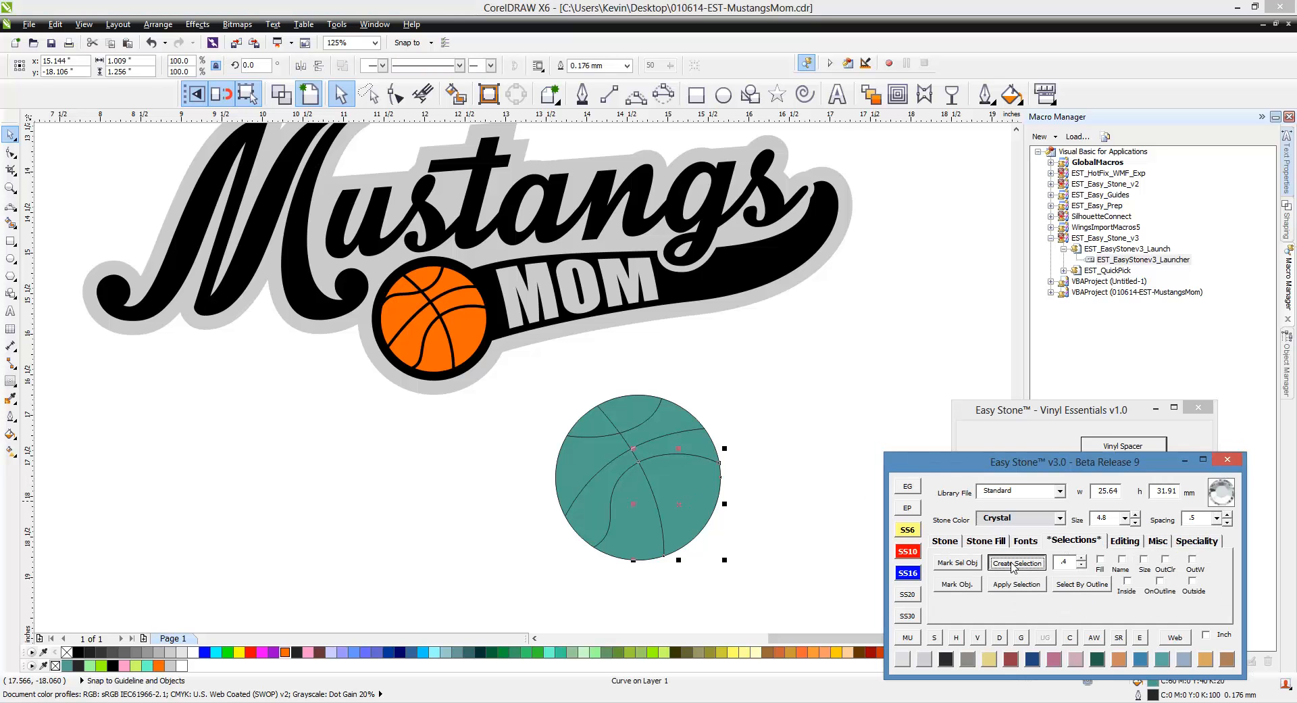
left_click(655, 381)
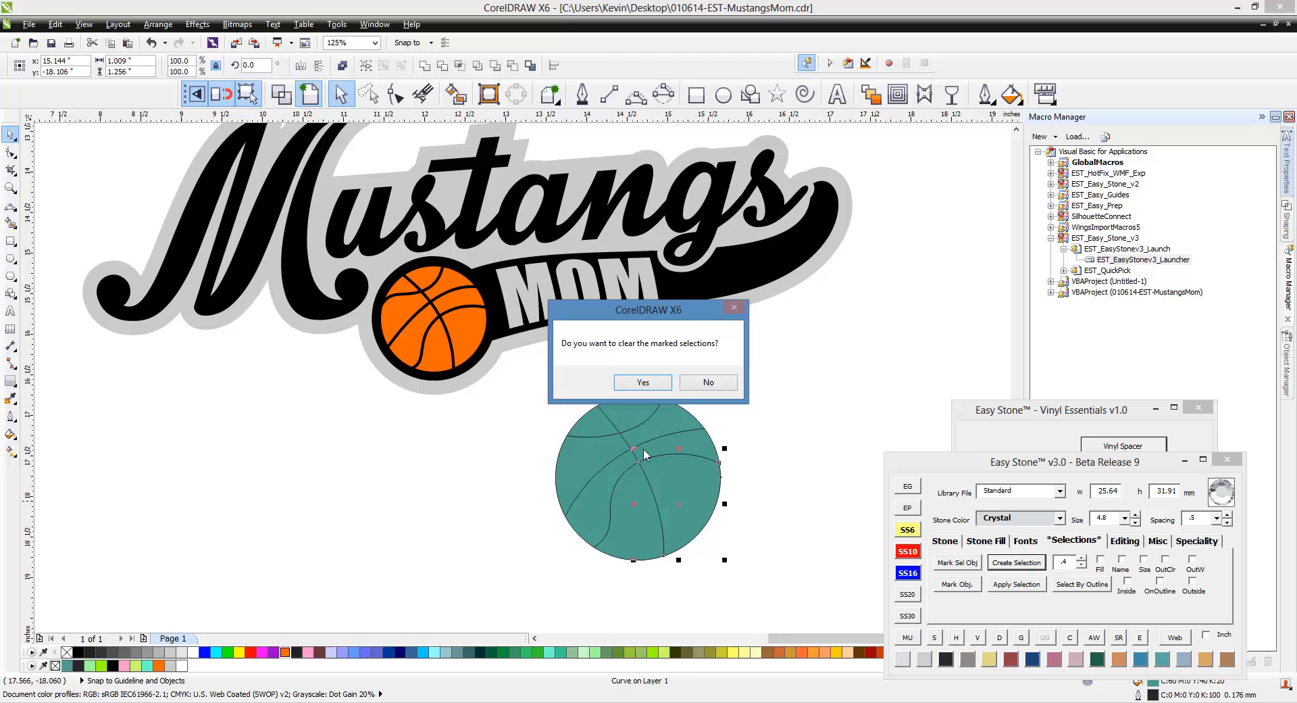
left_click(642, 383)
left_click_drag(688, 514, 386, 574)
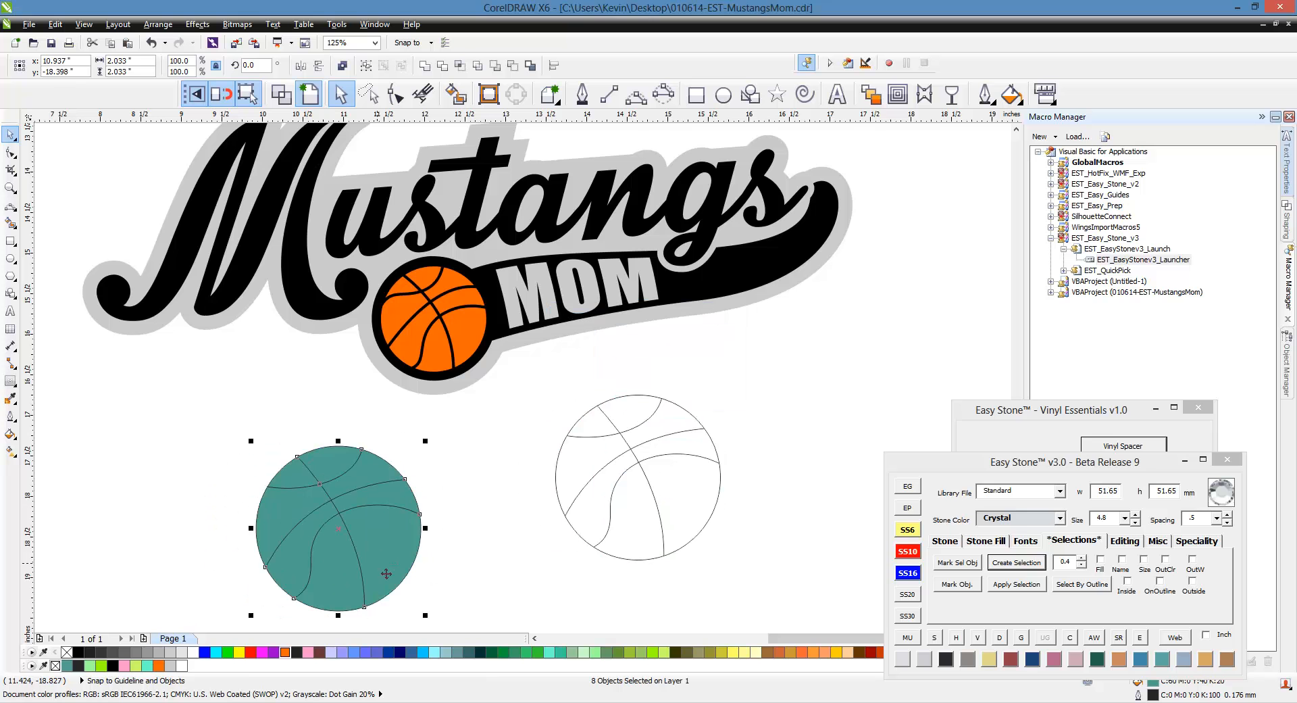
Step: Apply a 2 mm black outline to all the teal basketball pieces
left_click(1001, 415)
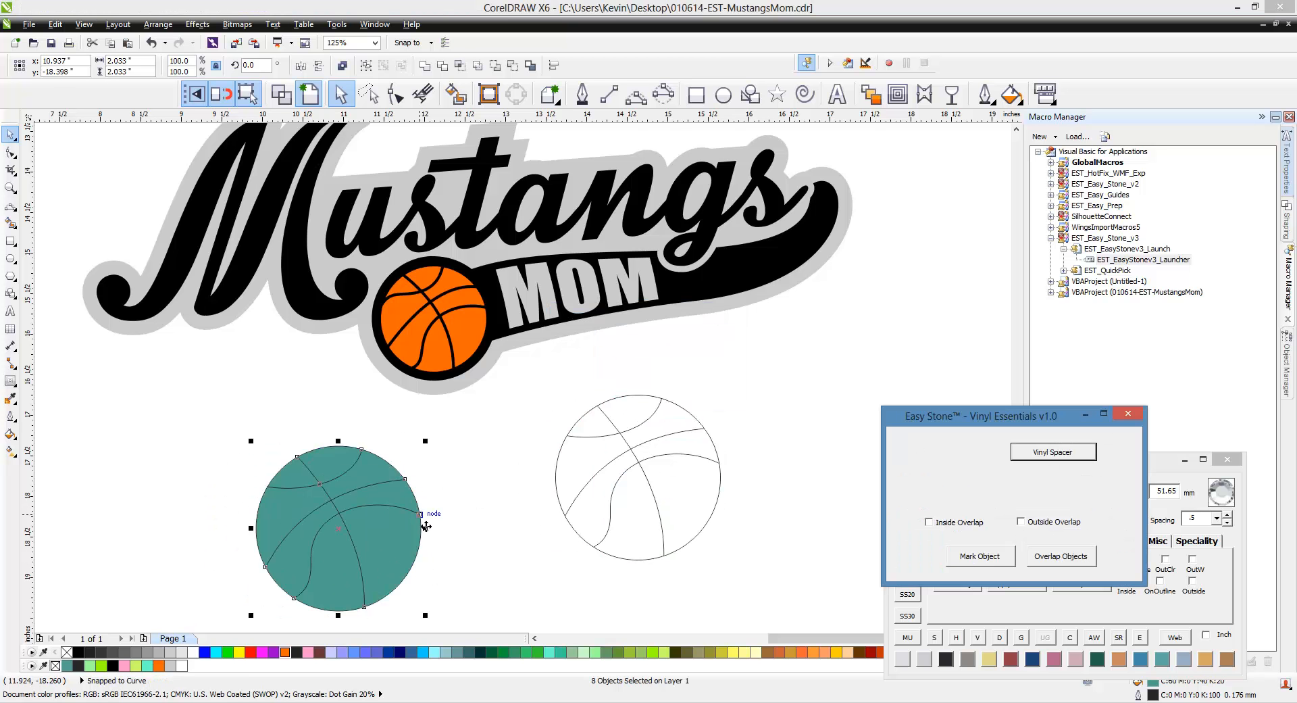
left_click(988, 98)
left_click(1002, 384)
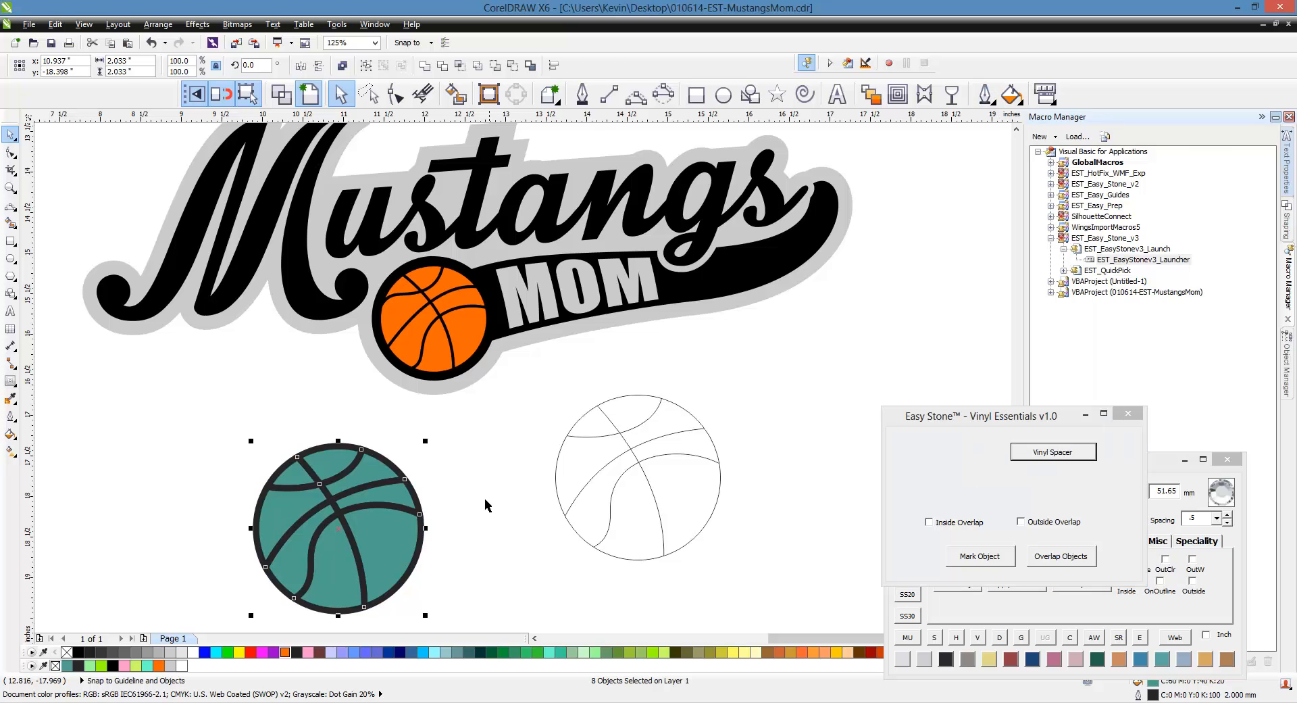
left_click(506, 426)
scroll(506, 426, "down", 3)
scroll(397, 505, "up", 3)
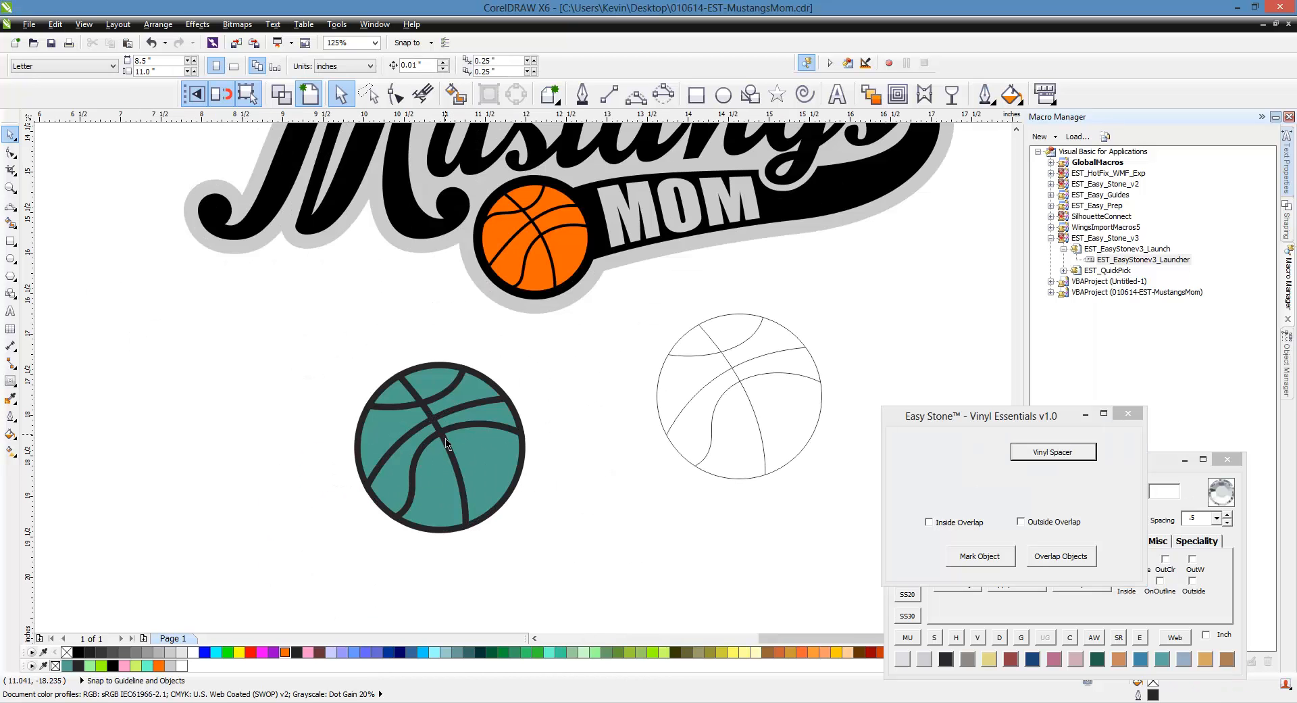
Step: Apply the Vinyl Spacer to all eight outlined teal basketball pieces to cut gaps between them
scroll(446, 439, "up", 3)
scroll(521, 358, "down", 3)
left_click_drag(608, 309, 339, 519)
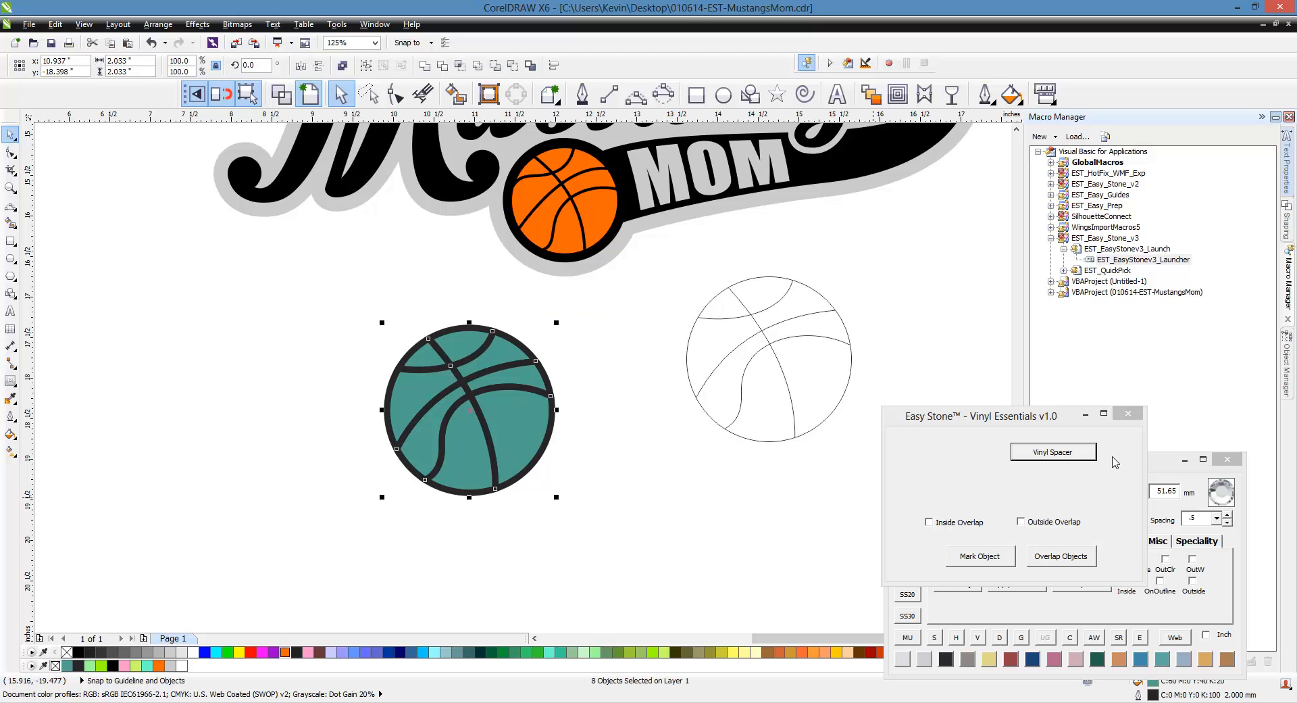
left_click(1066, 455)
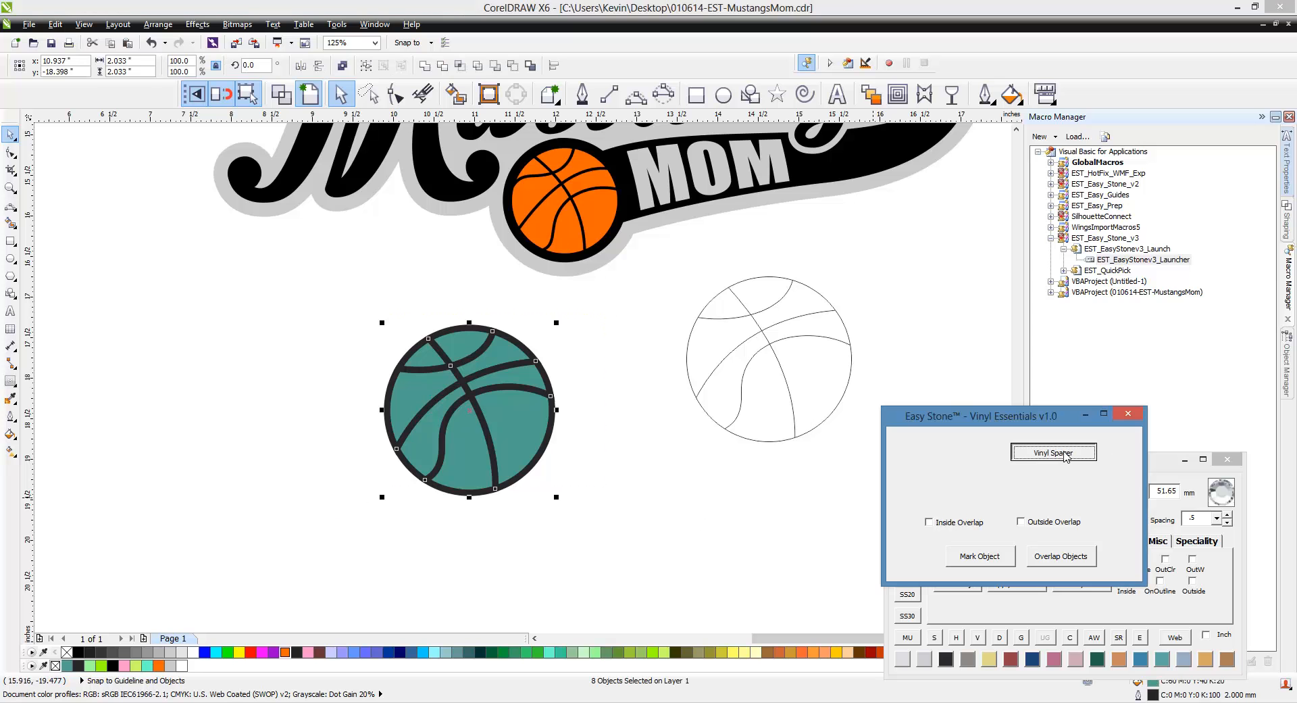
Step: Combine the spaced basketball pieces into one curve, fill it with orange, and move it about 1.4 inches left
left_click_drag(344, 316, 611, 519)
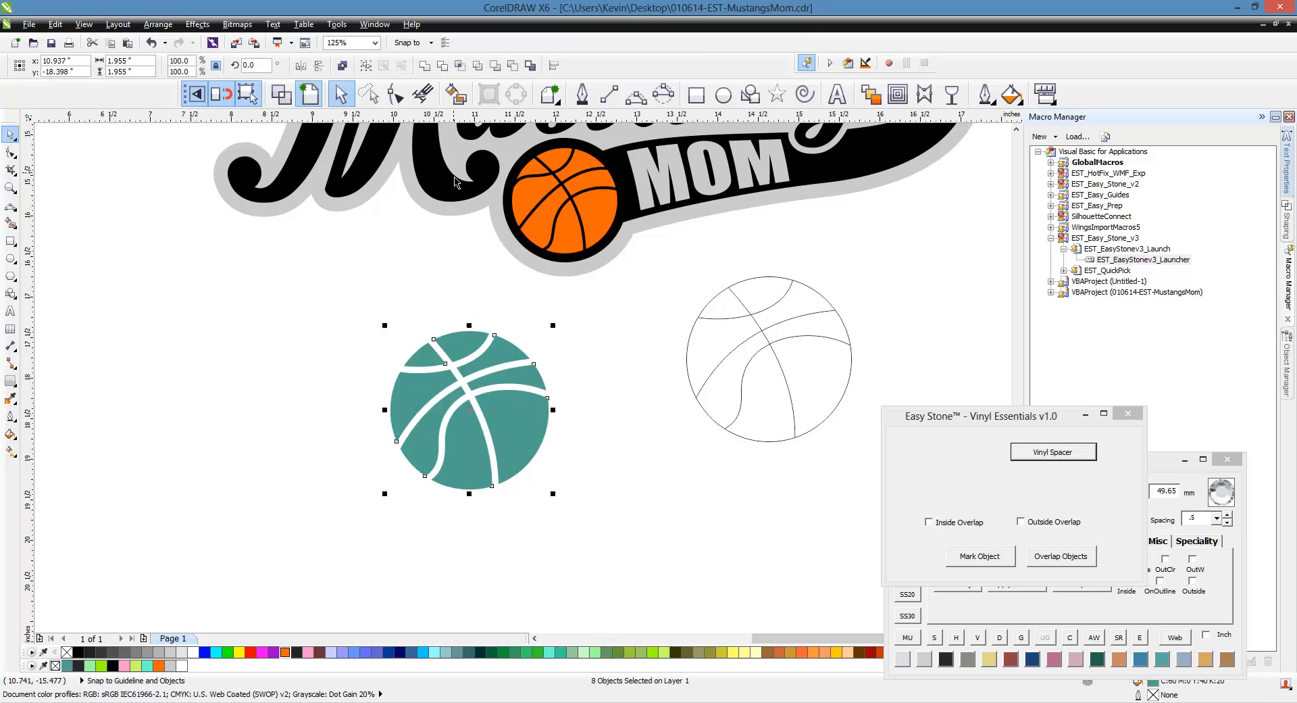
left_click(365, 65)
left_click(286, 652)
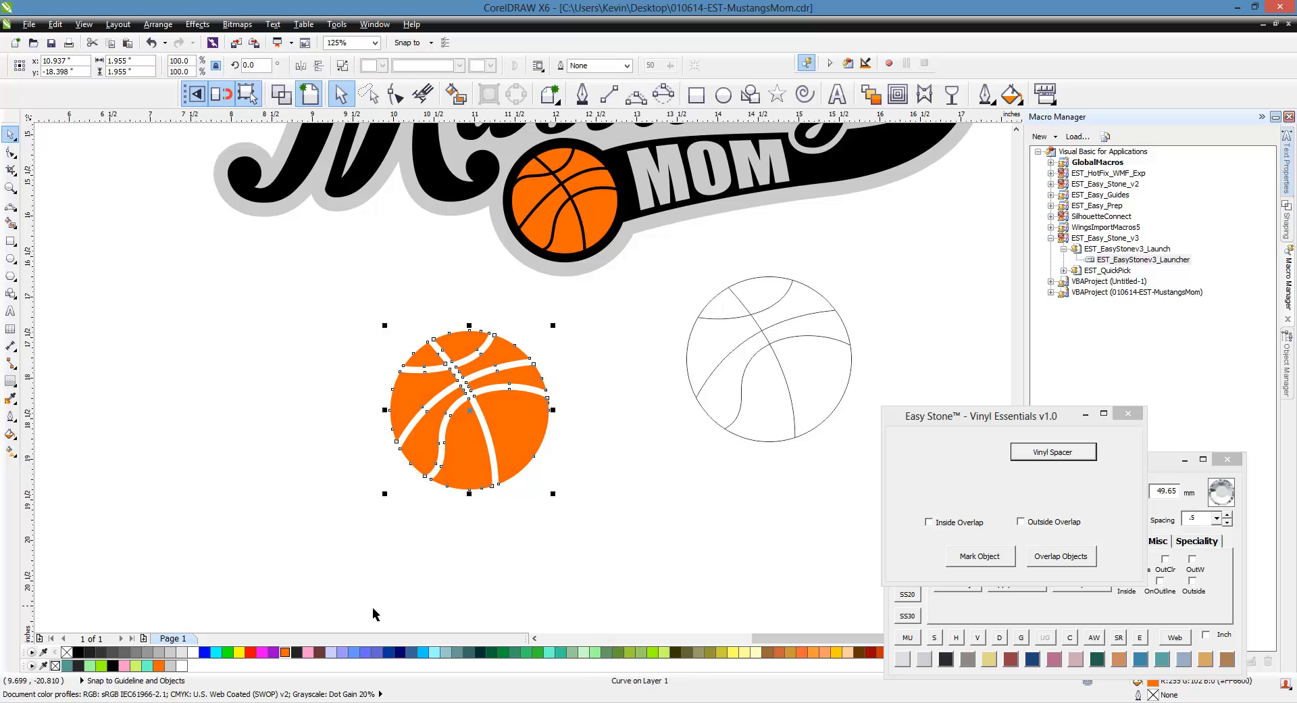
left_click_drag(465, 445, 357, 452)
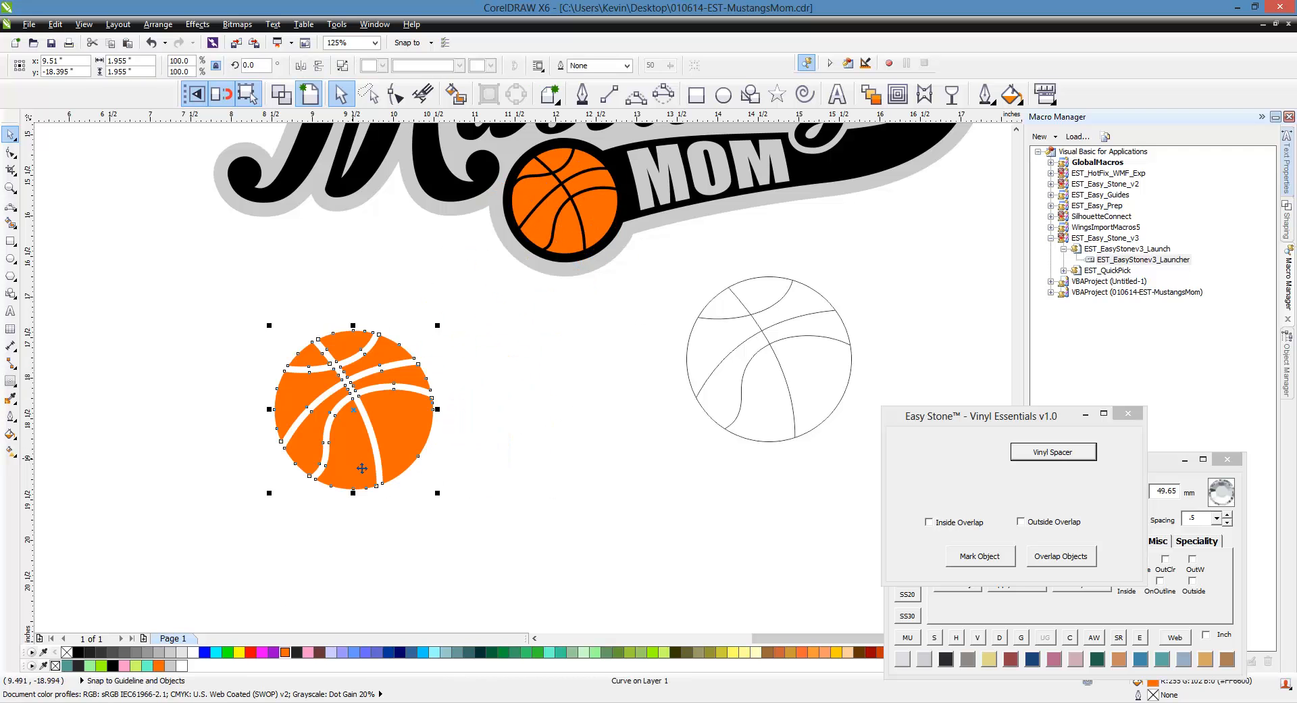
Step: Delete the orange spaced basketball and the basketball line drawing below the logo
key("Delete")
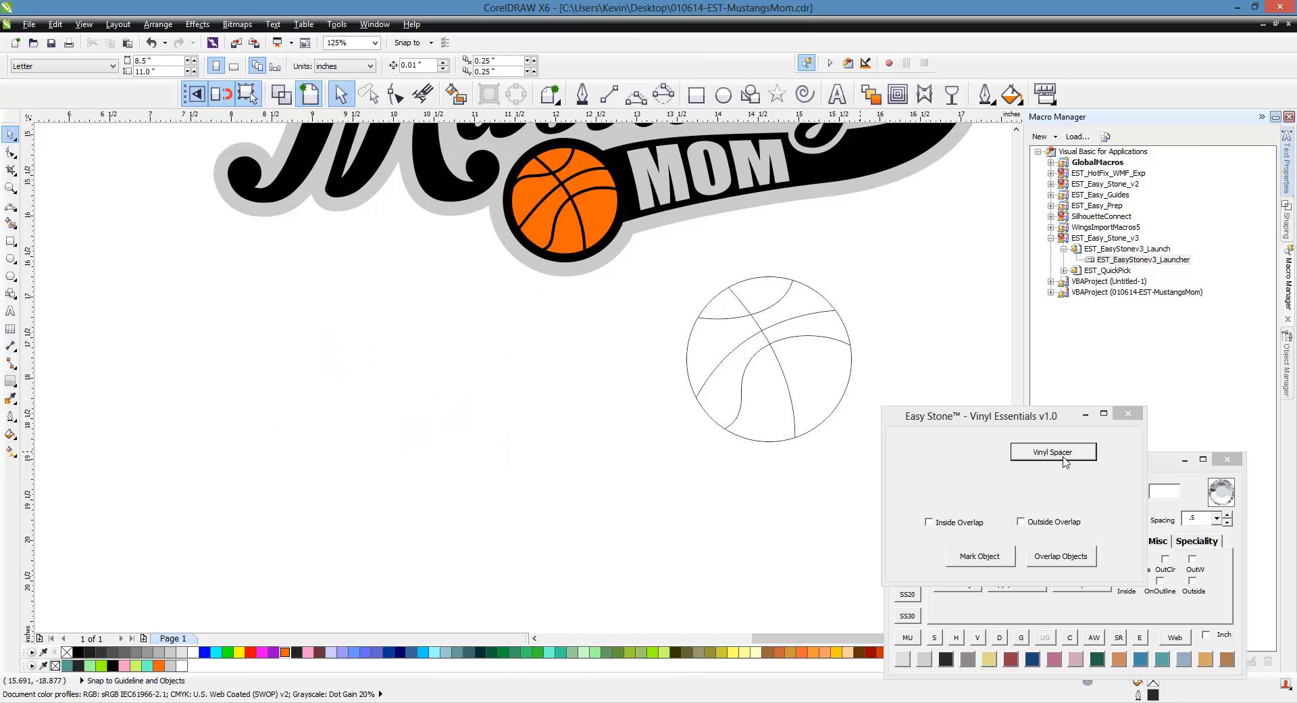
left_click_drag(890, 255, 631, 478)
key("Delete")
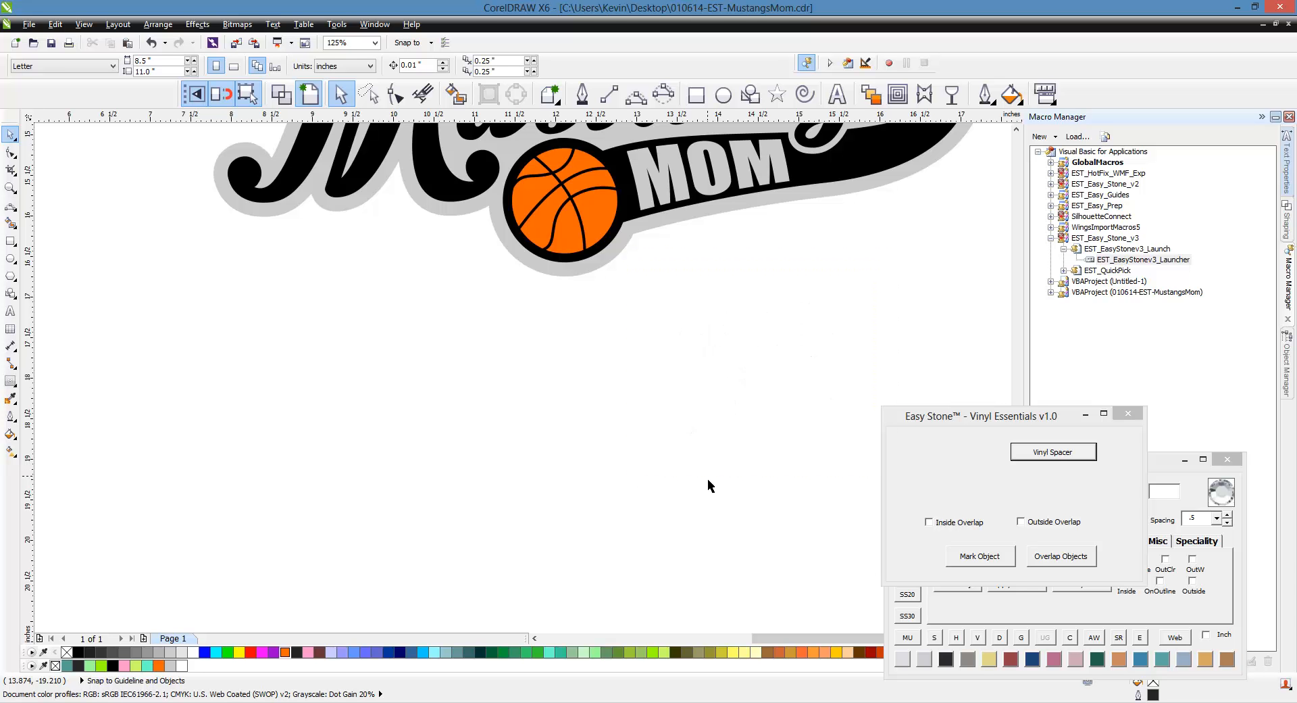
Step: Place a copy of the logo's gray background silhouette above and to the left of the logo
key("F3")
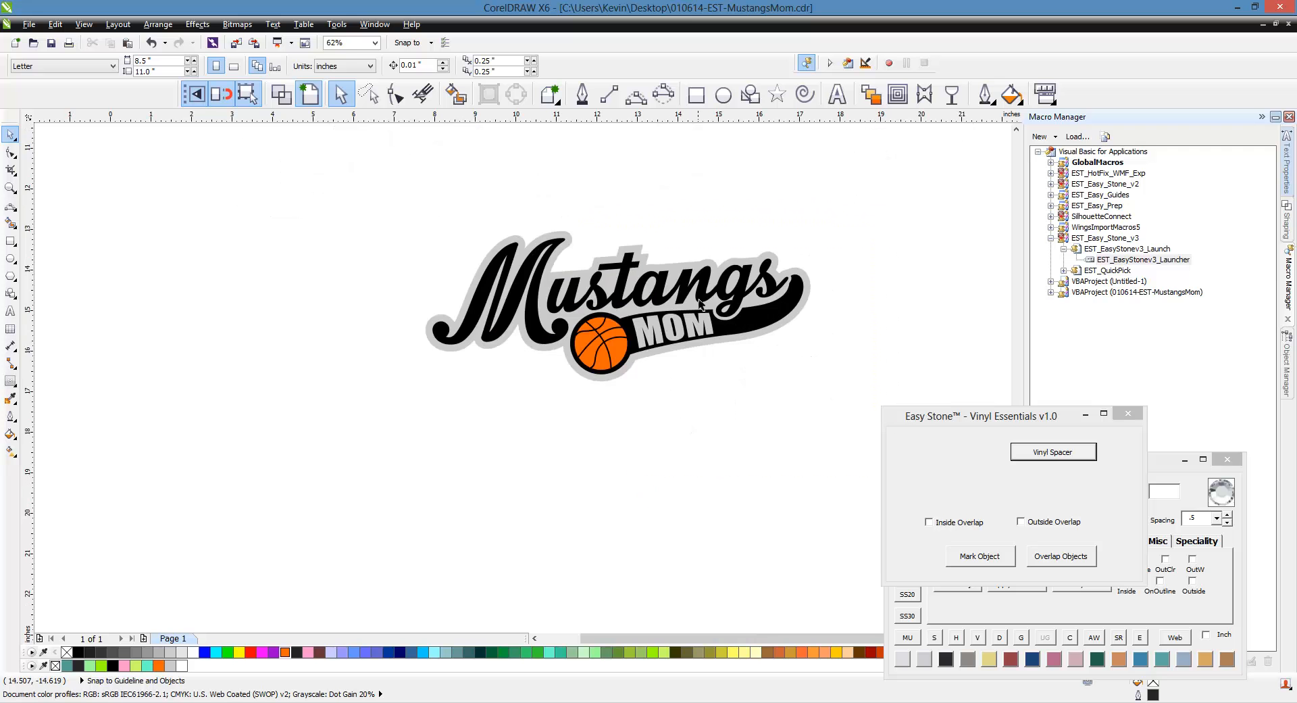
scroll(699, 302, "up", 1)
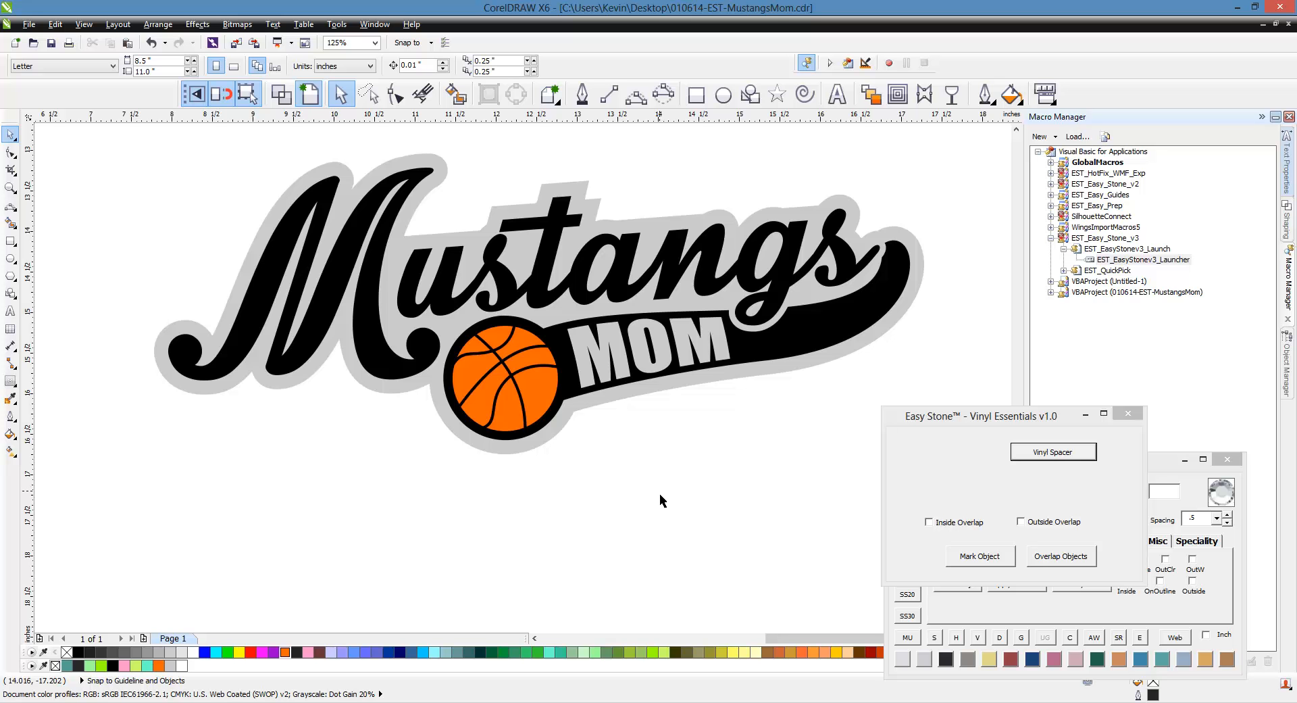
scroll(728, 527, "down", 1)
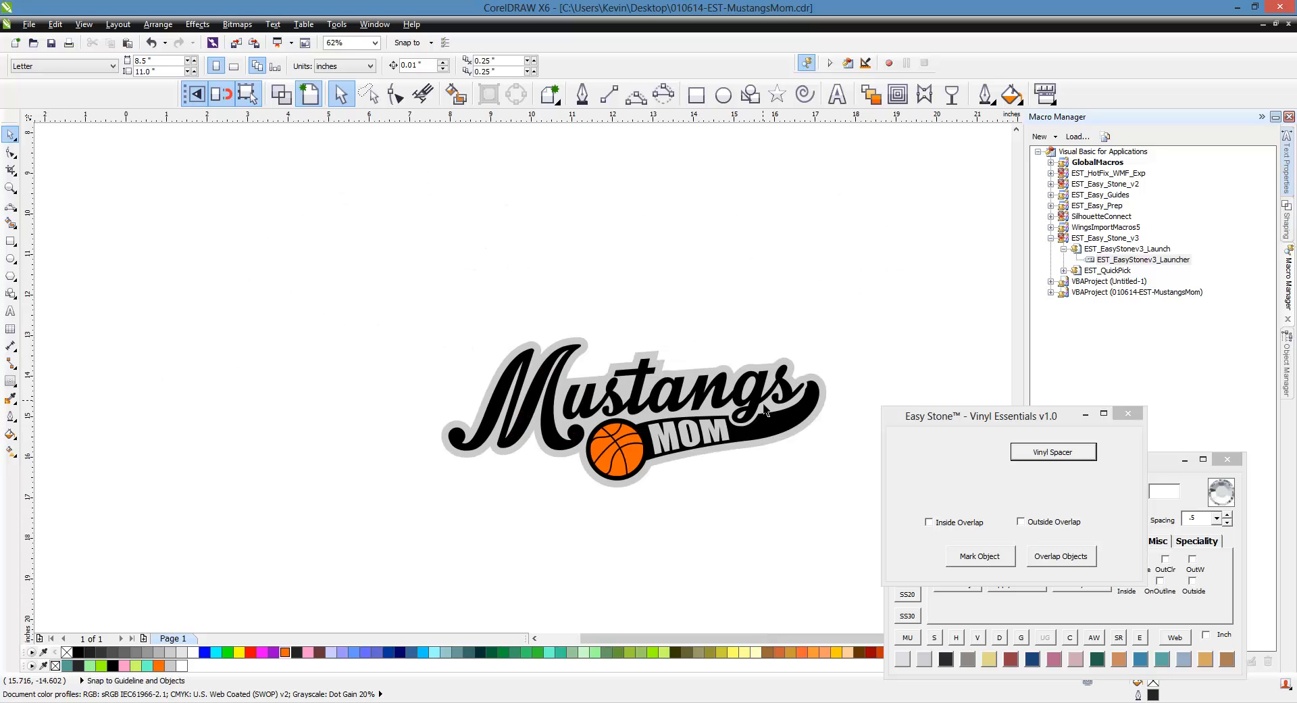
scroll(765, 410, "up", 1)
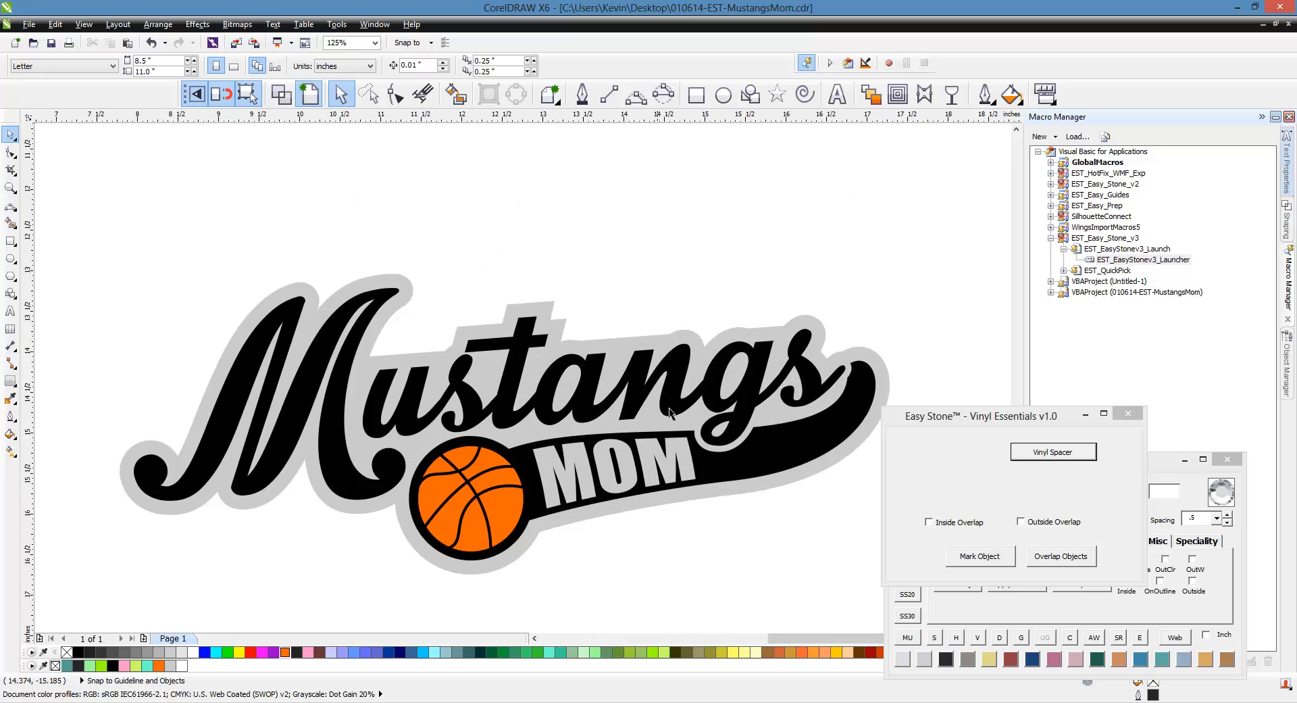
scroll(675, 400, "down", 1)
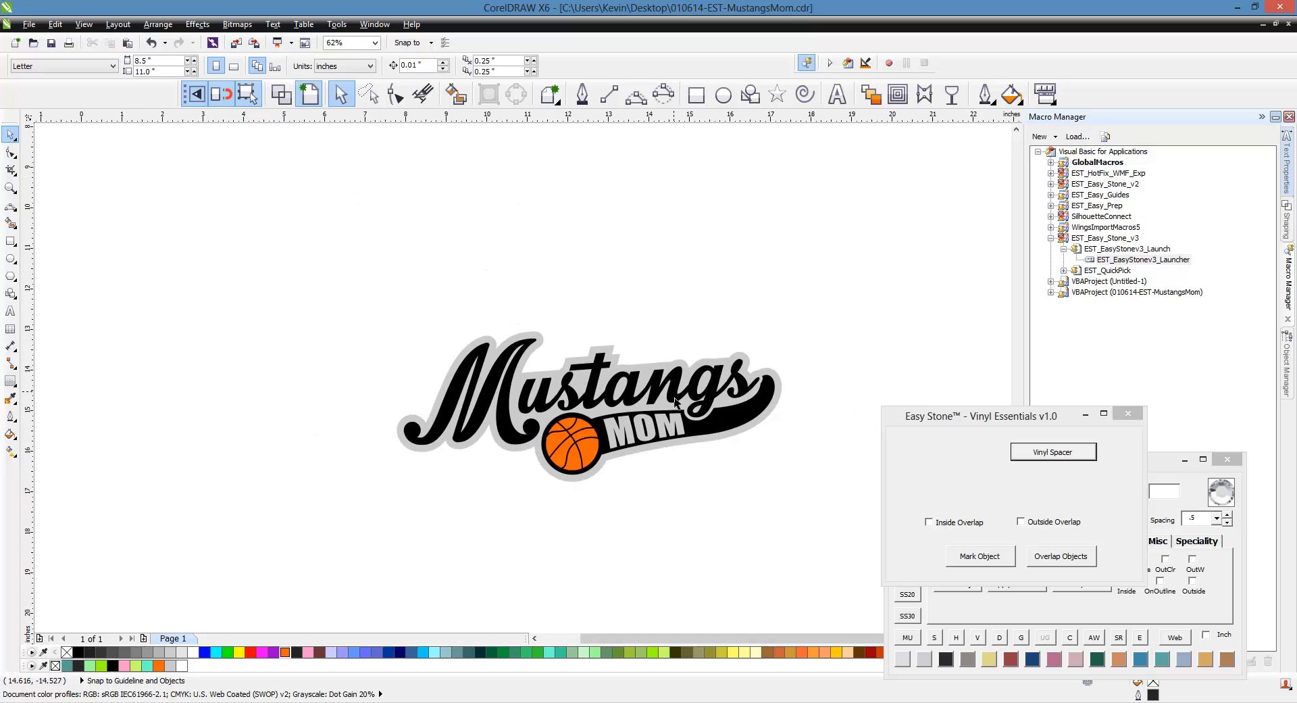
left_click(775, 378)
left_click_drag(775, 378, 388, 227)
scroll(594, 387, "down", 1)
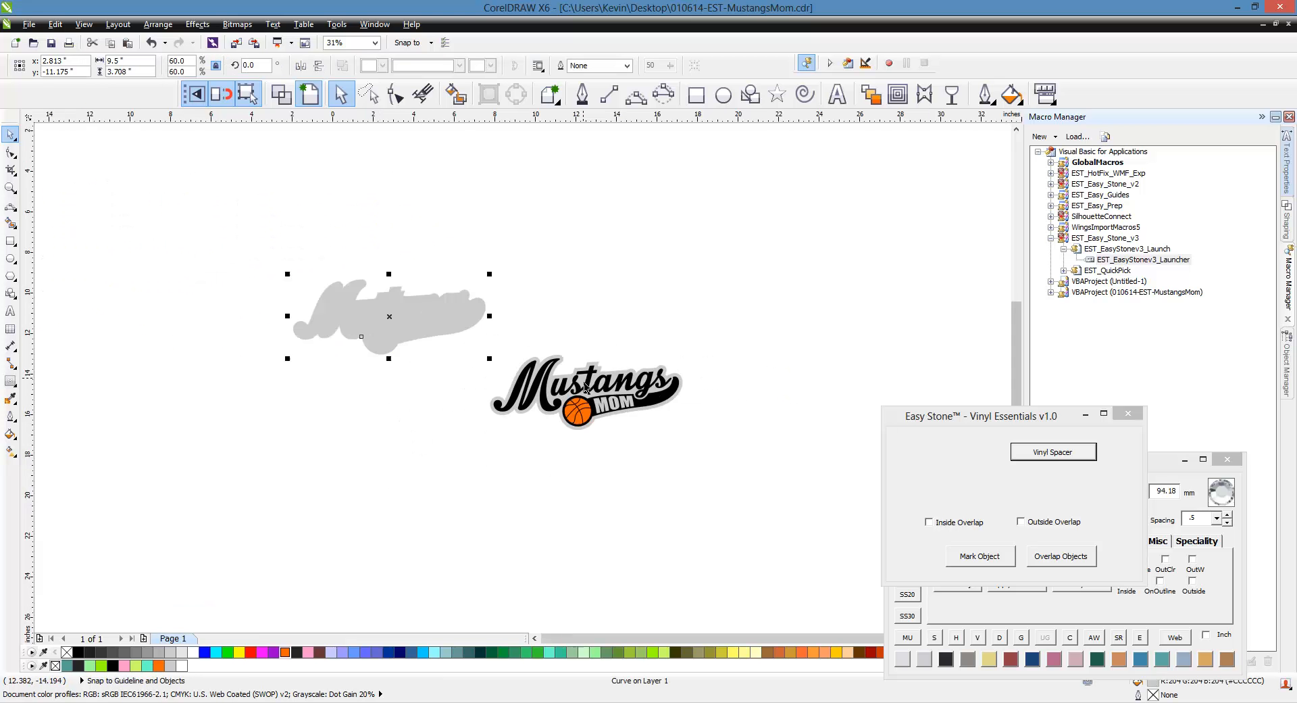
scroll(414, 357, "up", 1)
scroll(480, 363, "down", 1)
scroll(653, 428, "up", 1)
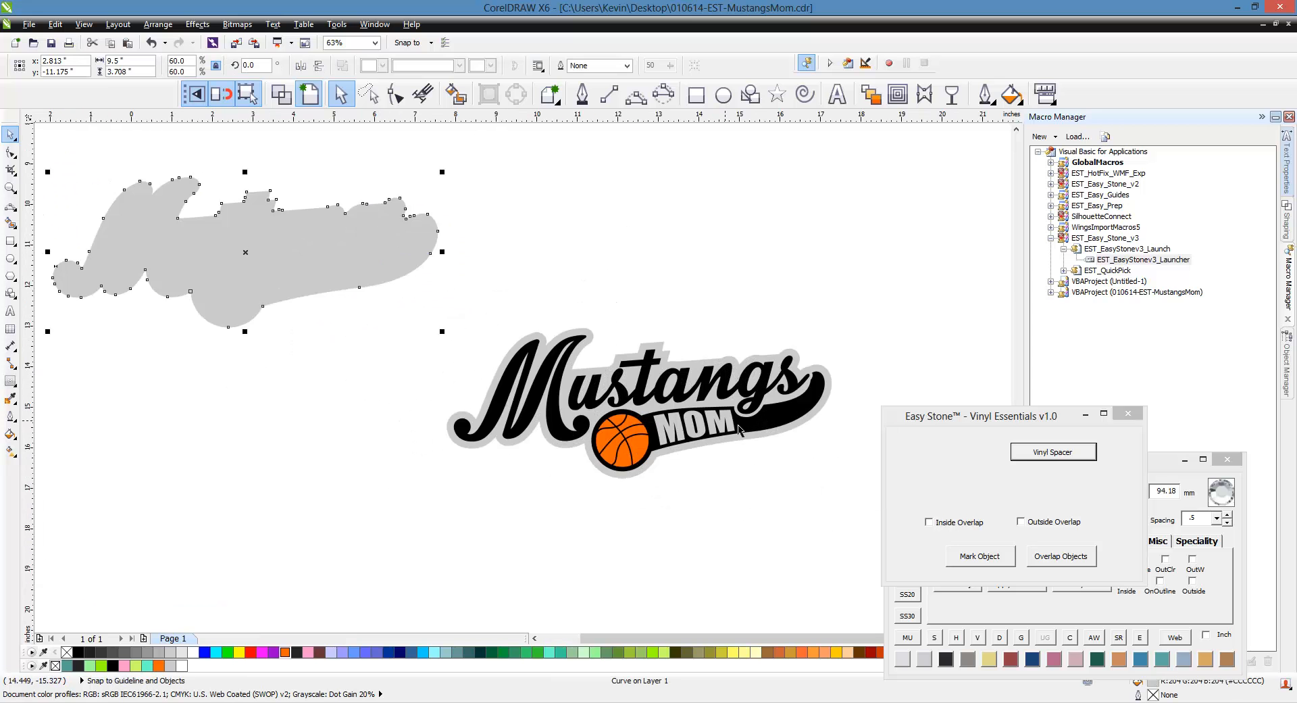
left_click(657, 414)
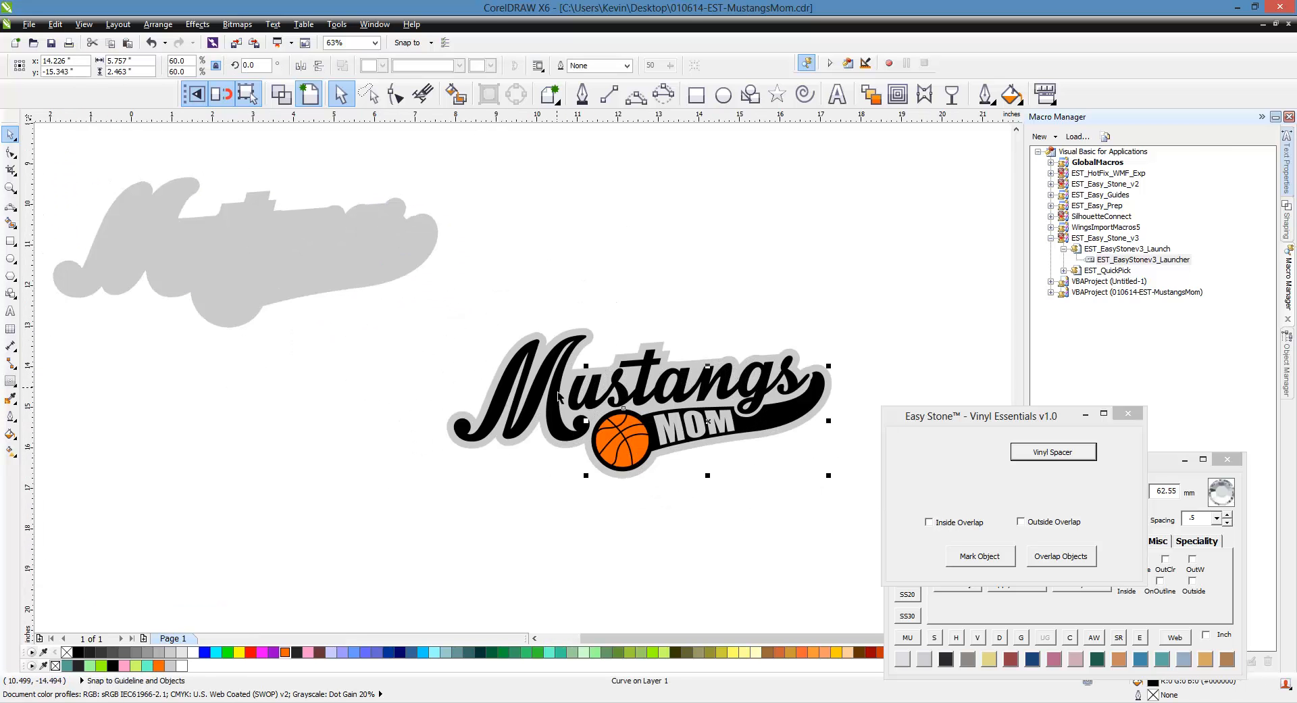
key("F10")
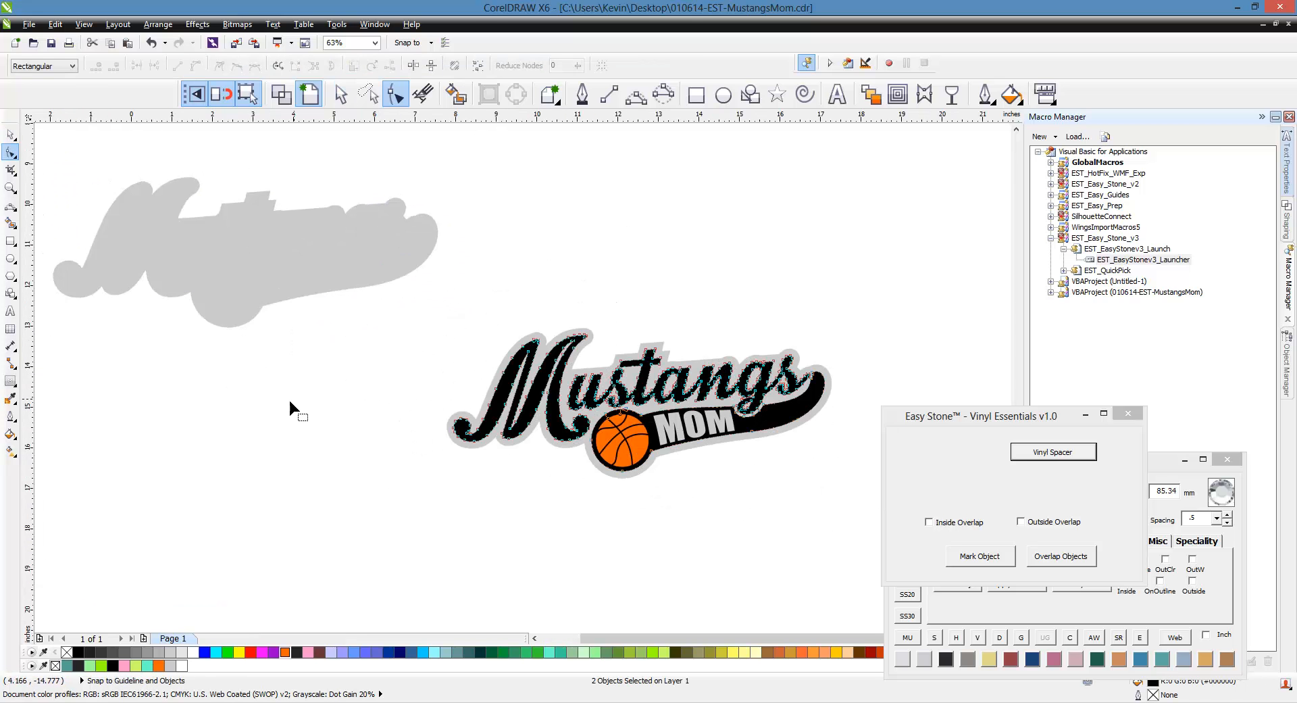
left_click(10, 135)
Step: Copy the black Mustangs lettering together with the black tail and place the copy beneath the gray silhouette
left_click(771, 427)
left_click_drag(771, 427, 290, 436)
key("ctrl+z")
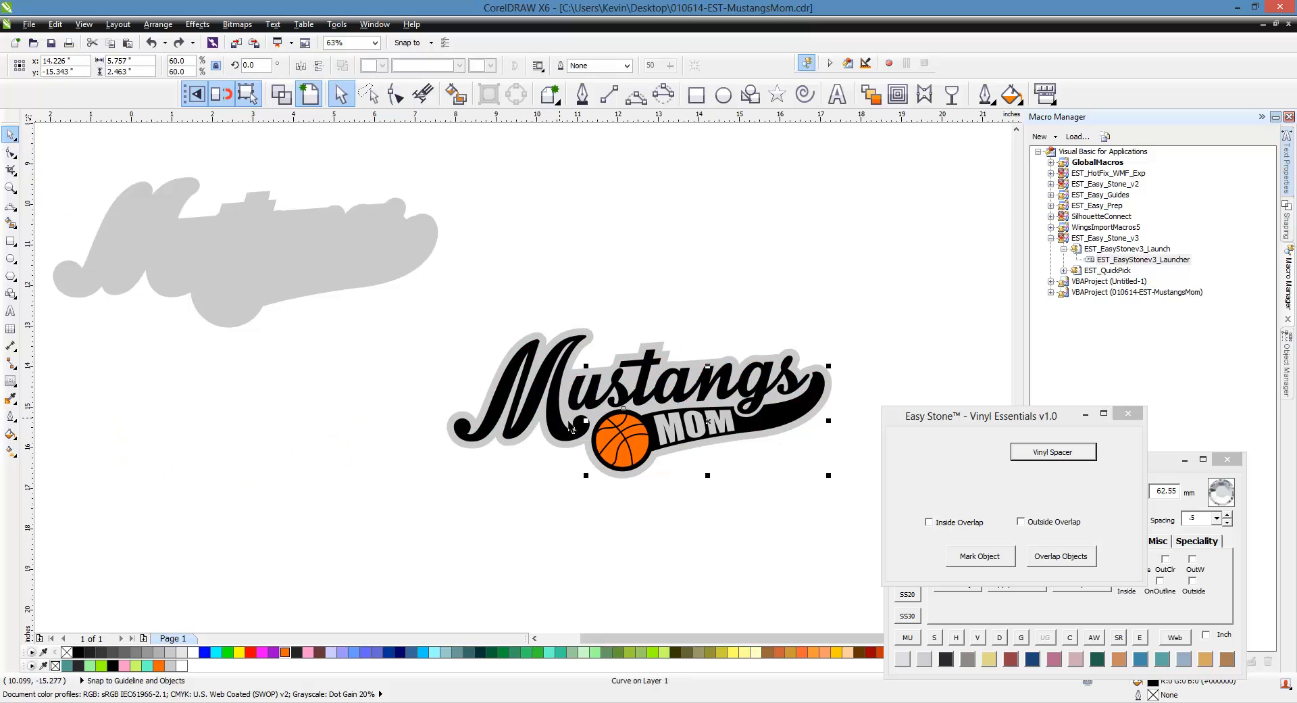
left_click(556, 426, "shift")
left_click_drag(556, 425, 140, 460)
scroll(589, 442, "down", 1)
scroll(407, 431, "up", 1)
mouse_move(427, 483)
left_mouse_down()
mouse_move(457, 301)
mouse_move(415, 471)
left_mouse_up()
scroll(388, 434, "down", 1)
scroll(415, 456, "up", 1)
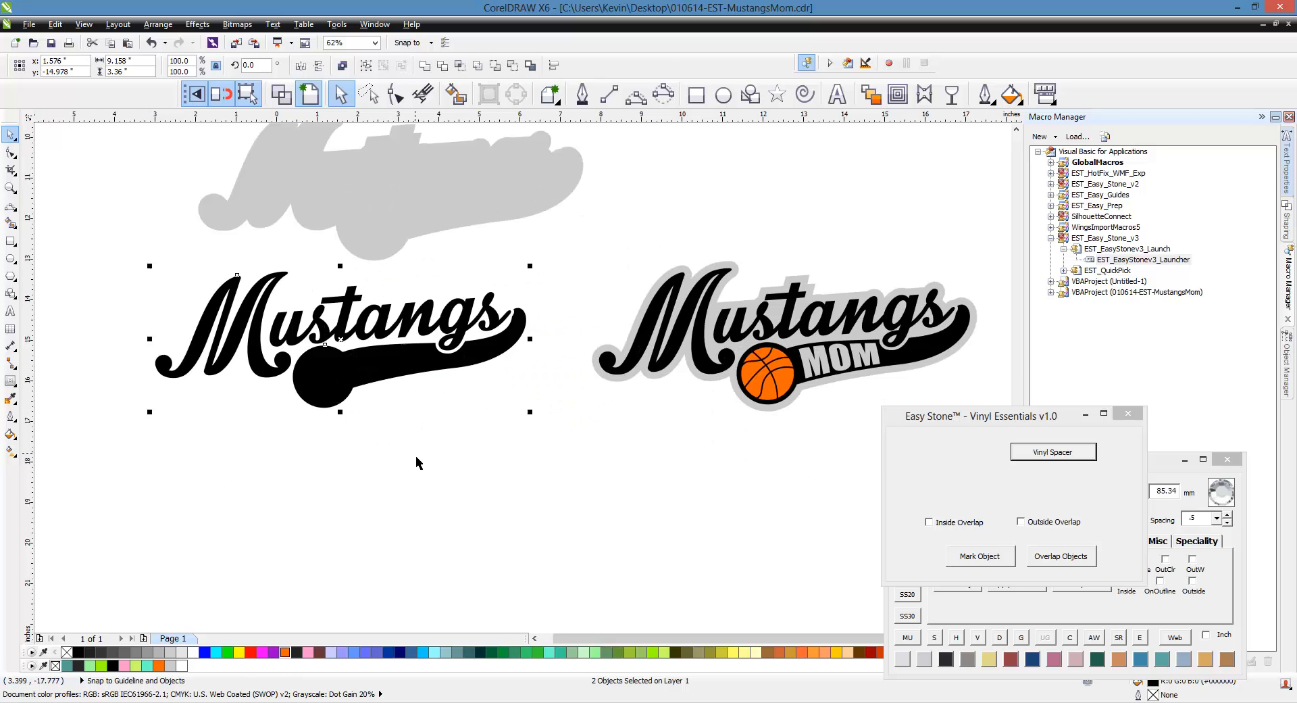
Step: Combine the logo's eight orange basketball pieces and place a copy below the copied black tail
left_click(446, 457)
left_click(762, 386)
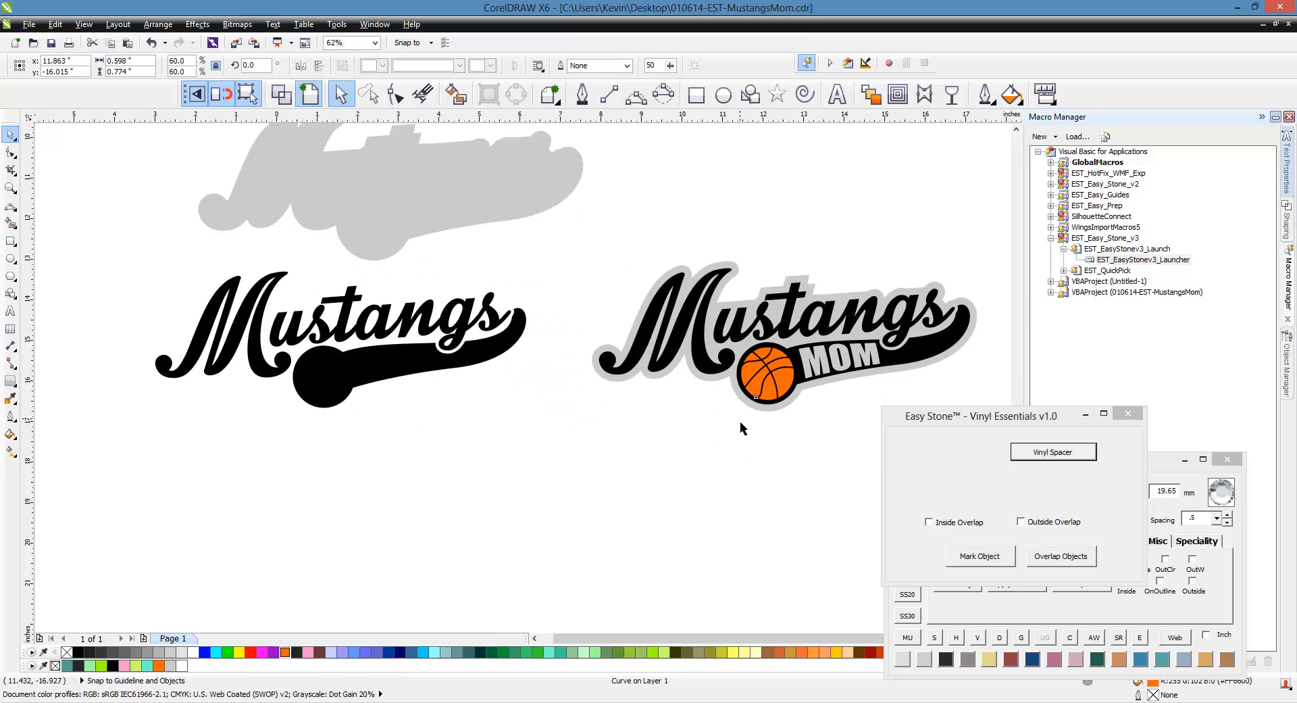
left_click_drag(725, 424, 805, 336)
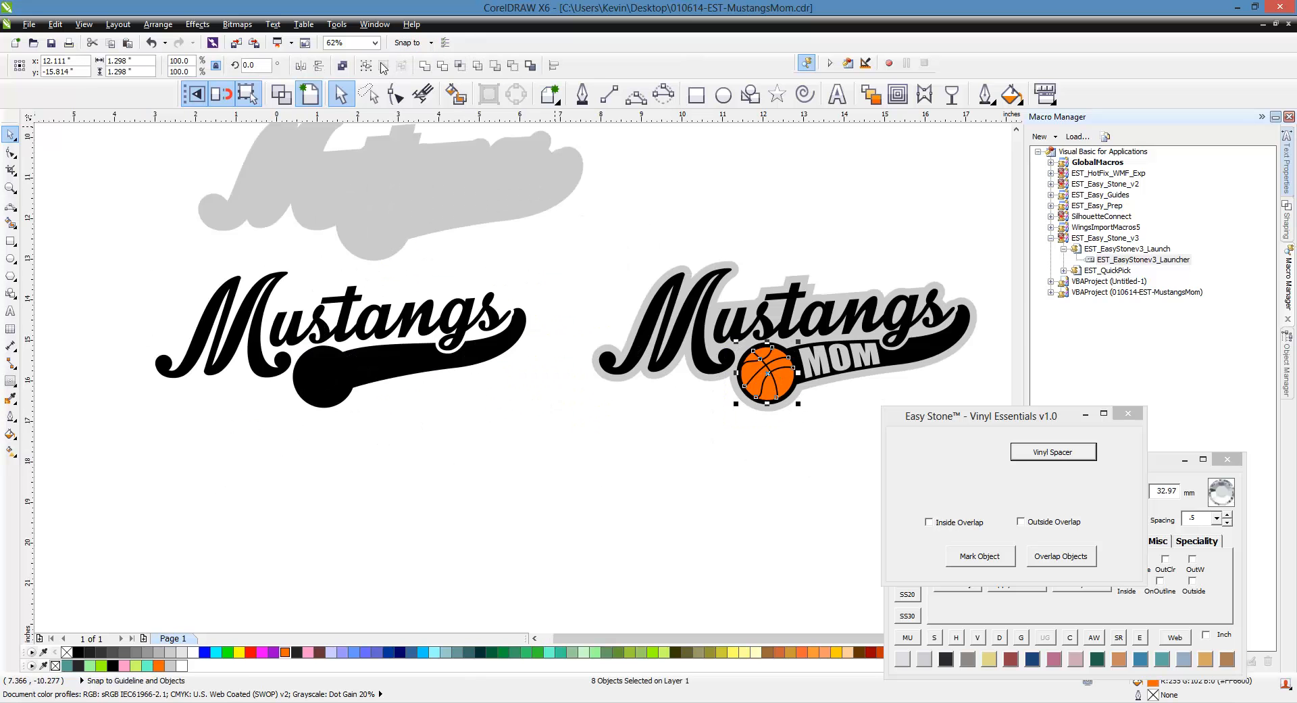
left_click(342, 65)
left_click_drag(769, 394, 316, 400)
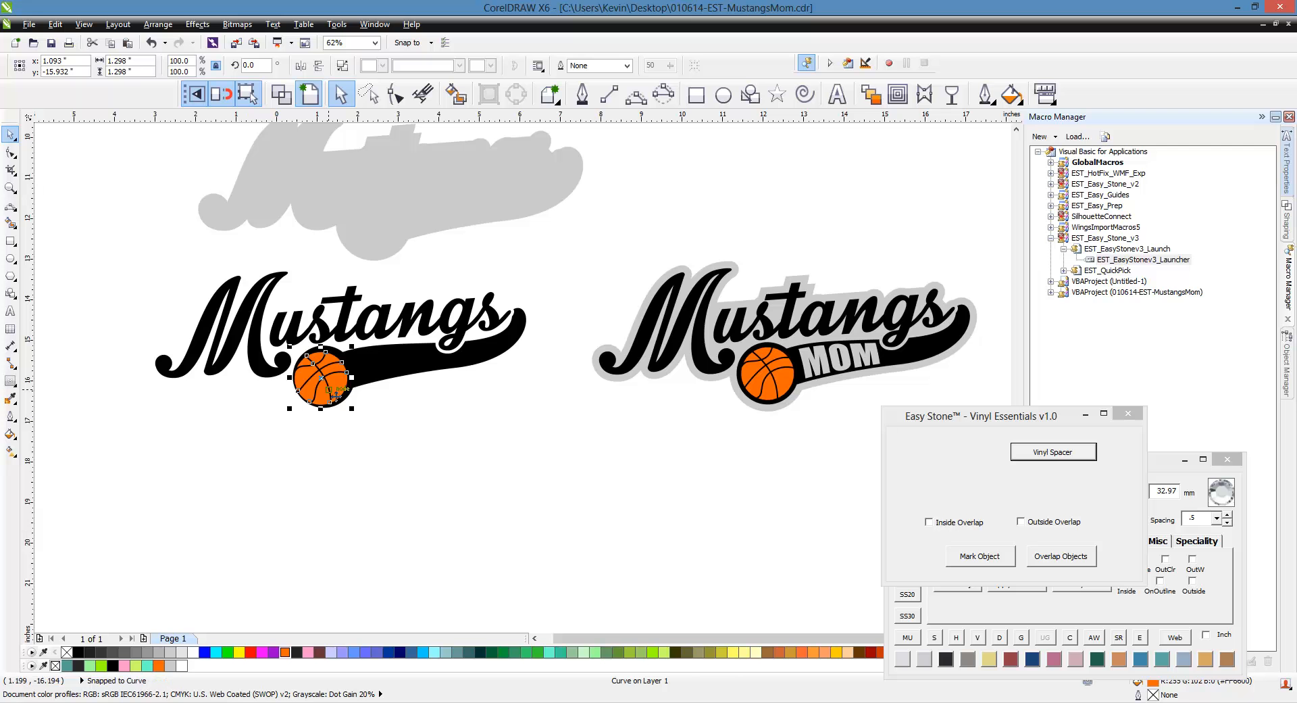
left_click_drag(329, 393, 312, 471)
Step: Copy the gray MOM text from the logo and place the copy beside the copied orange basketball
left_click(850, 367)
left_click_drag(850, 367, 399, 432)
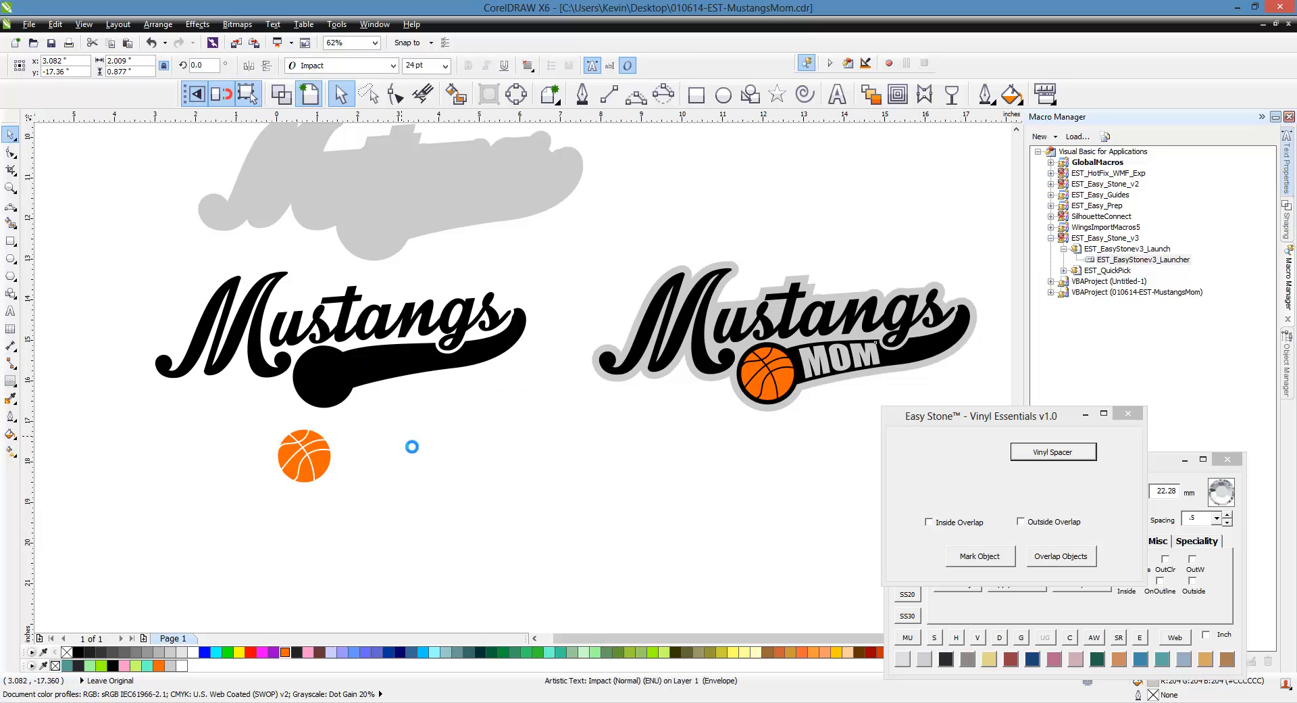
left_click(517, 526)
scroll(435, 513, "down", 2)
scroll(396, 433, "up", 2)
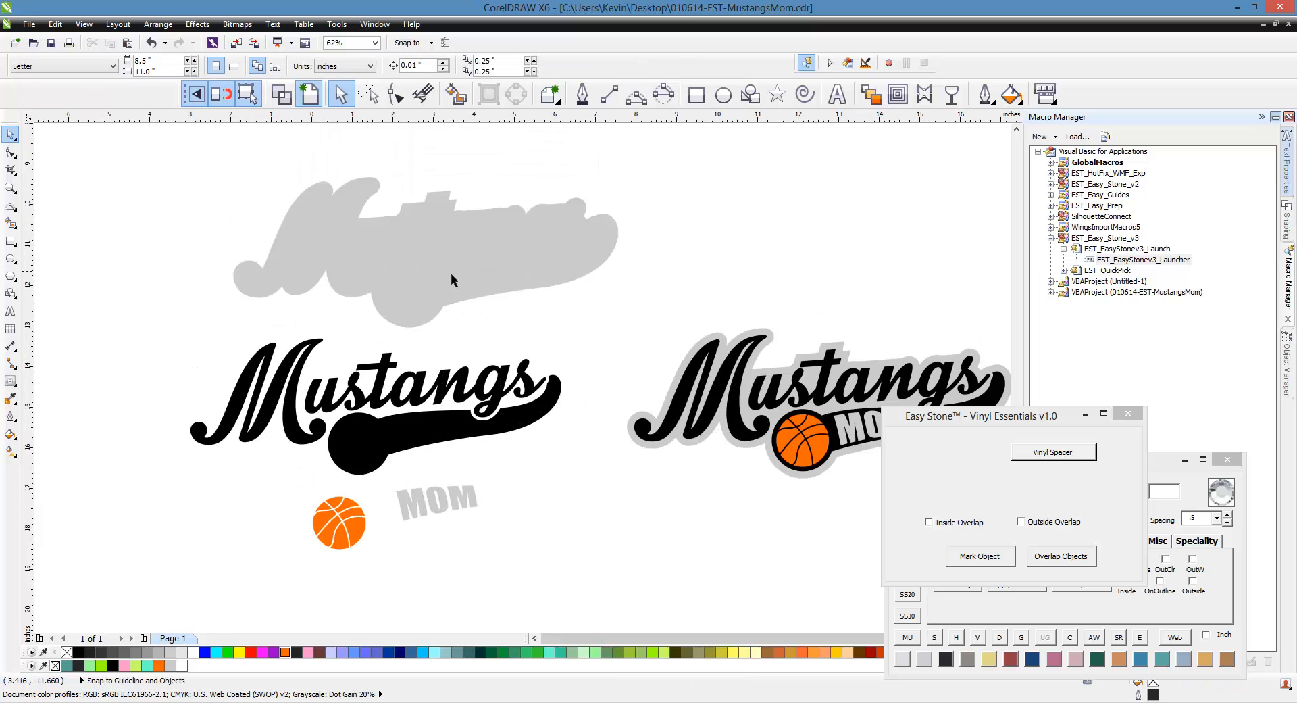
Step: Examine the separated vinyl layers one by one: the gray silhouette, black lettering and tail, MOM text, and orange basketball
left_click(451, 273)
left_click(420, 517)
left_click(420, 517)
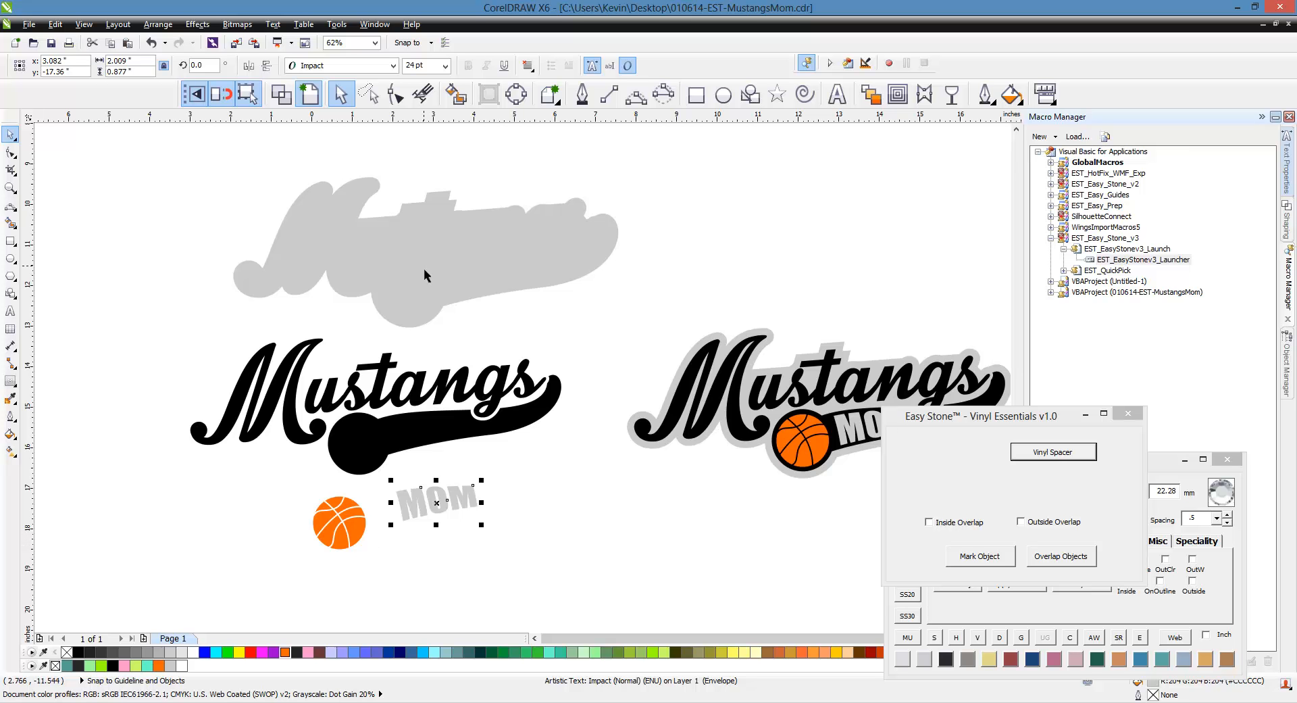
left_click(433, 283)
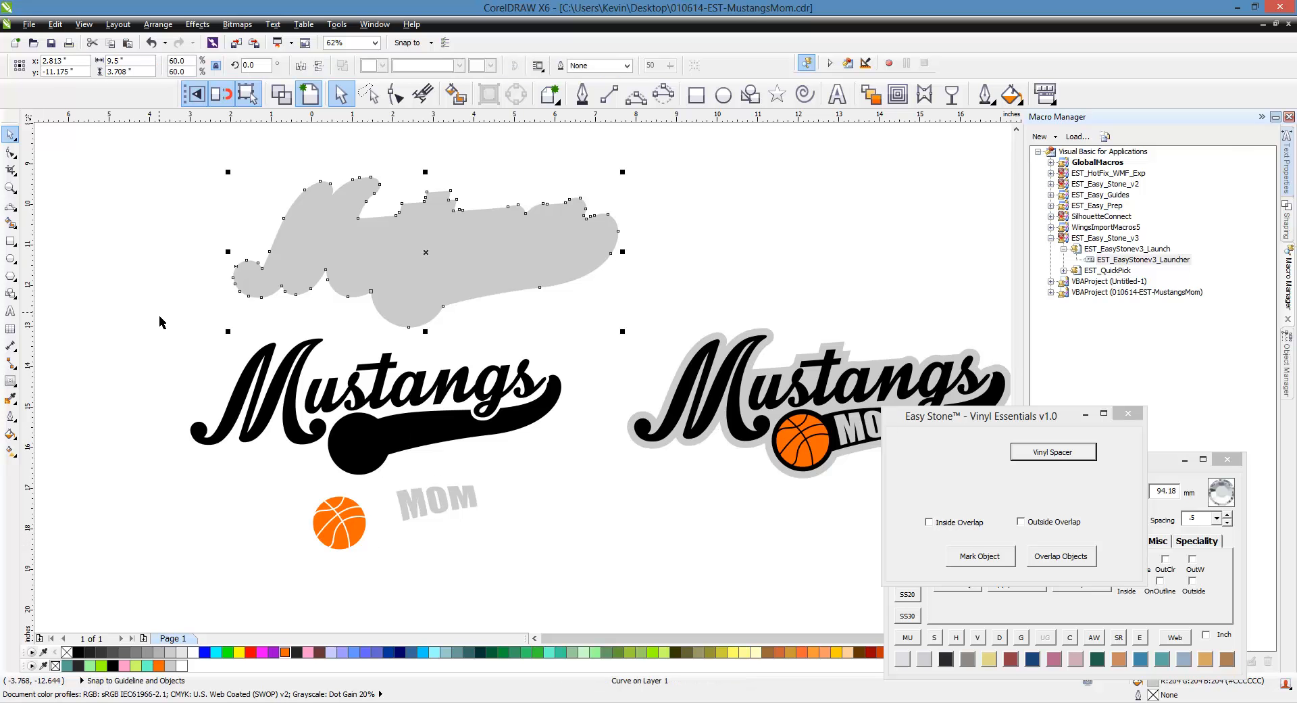
left_click(534, 465)
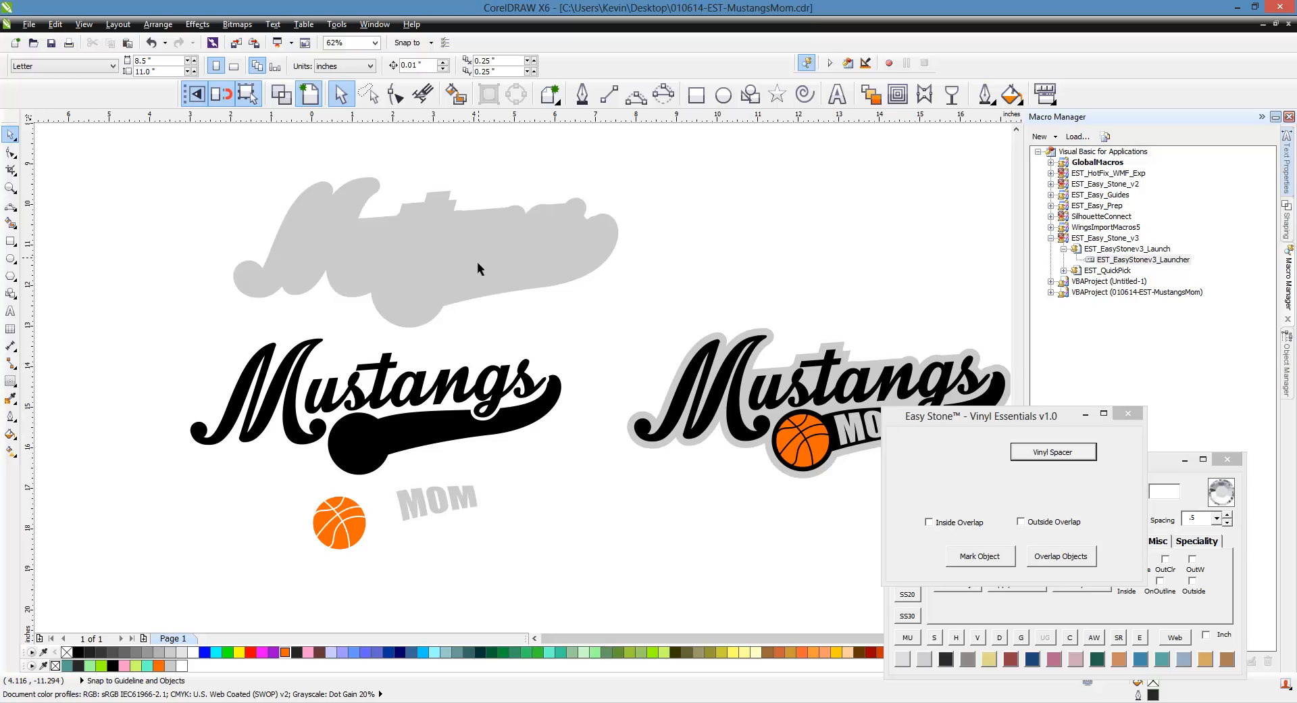
left_click(424, 511)
left_click(358, 540)
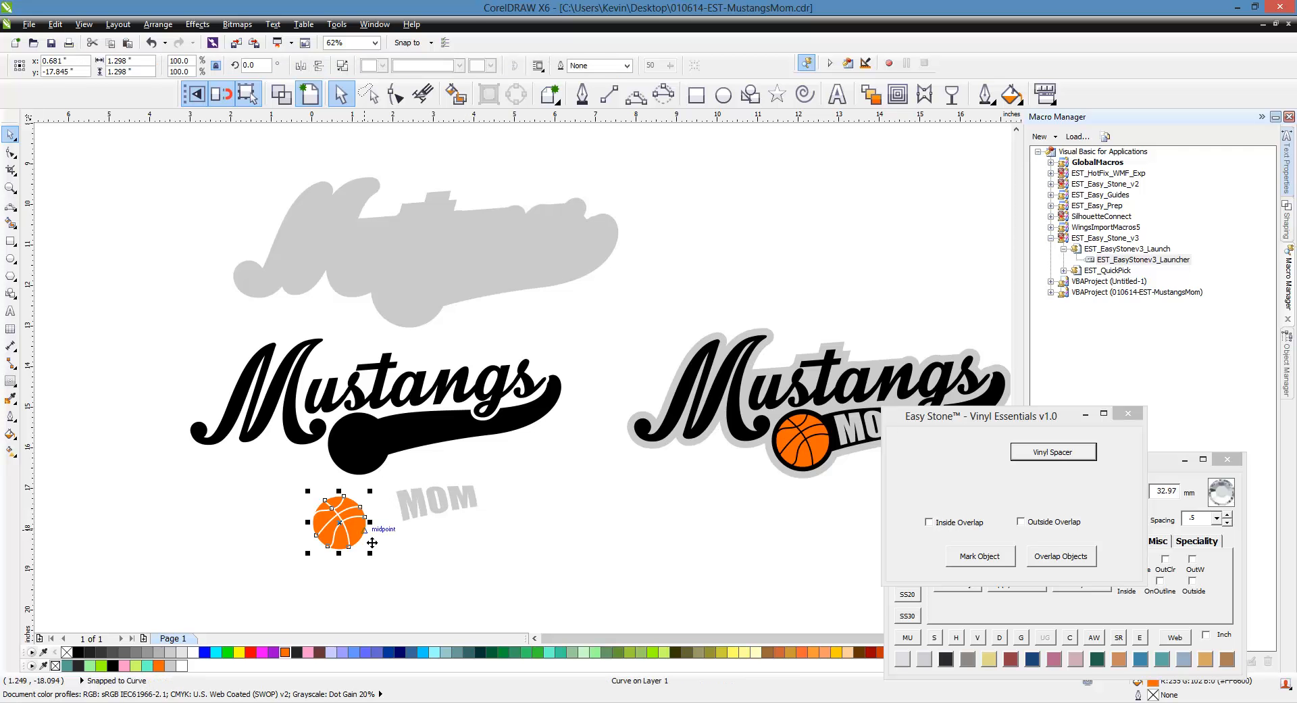
left_click(369, 455)
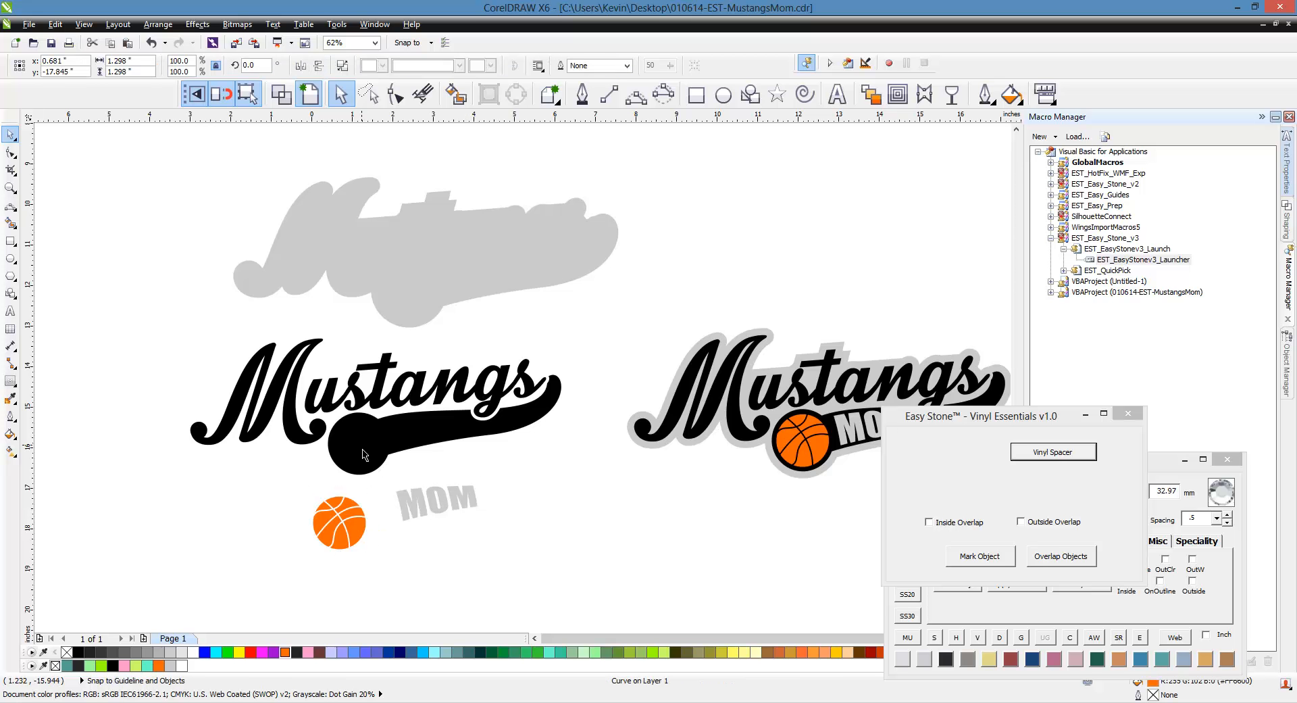
left_click(536, 544)
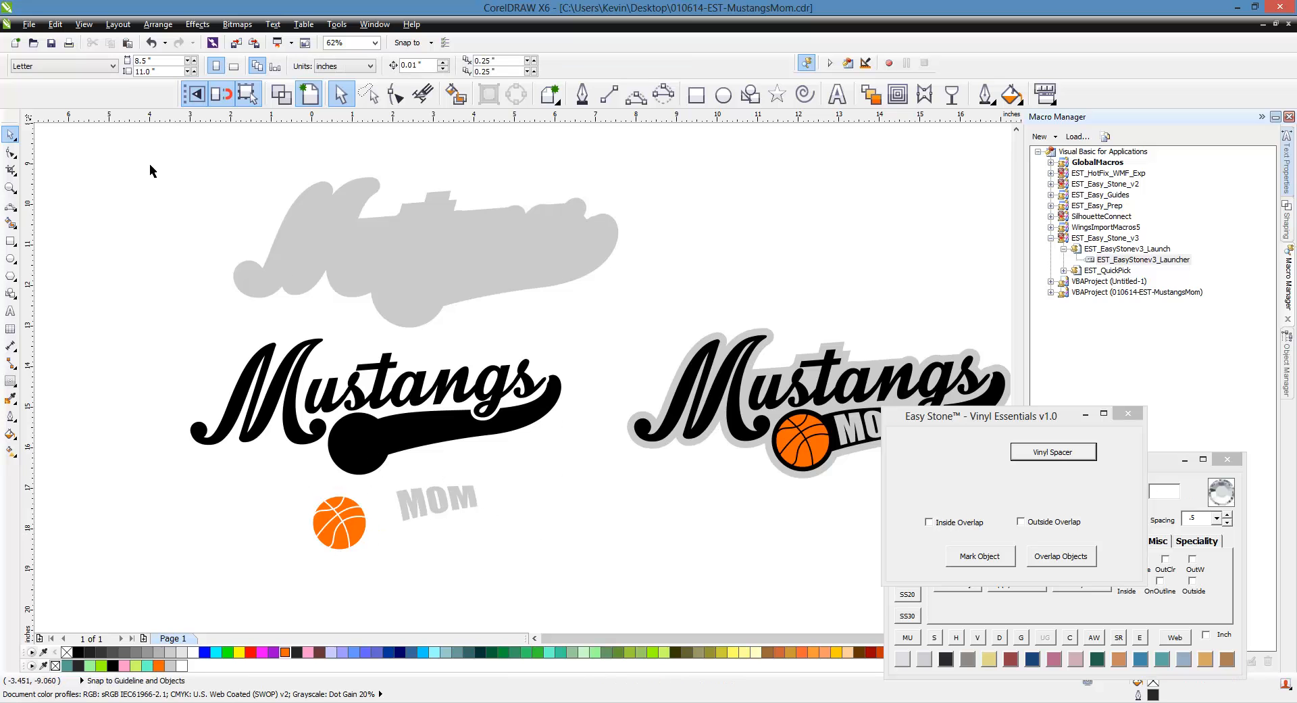
Step: Delete all the copied layer pieces beside the logo, keeping only the original Mustangs Mom artwork
left_click_drag(149, 163, 662, 588)
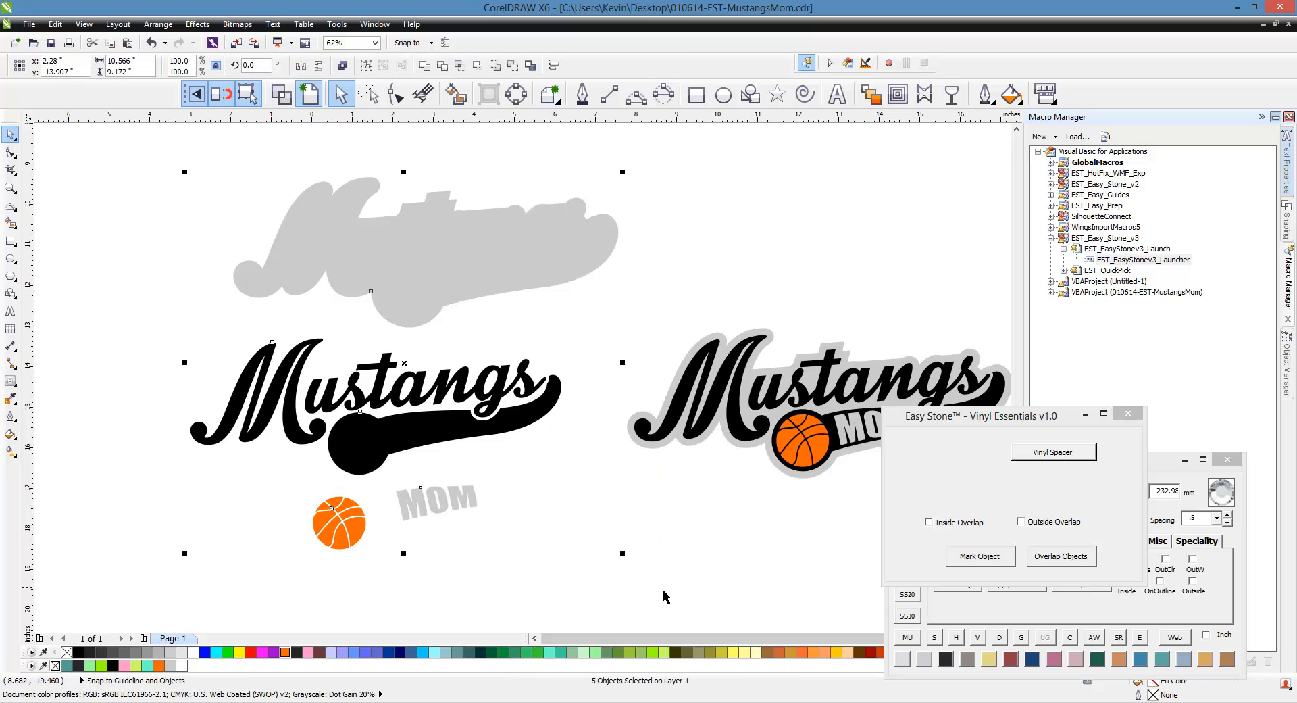
key("Delete")
scroll(425, 427, "down", 1)
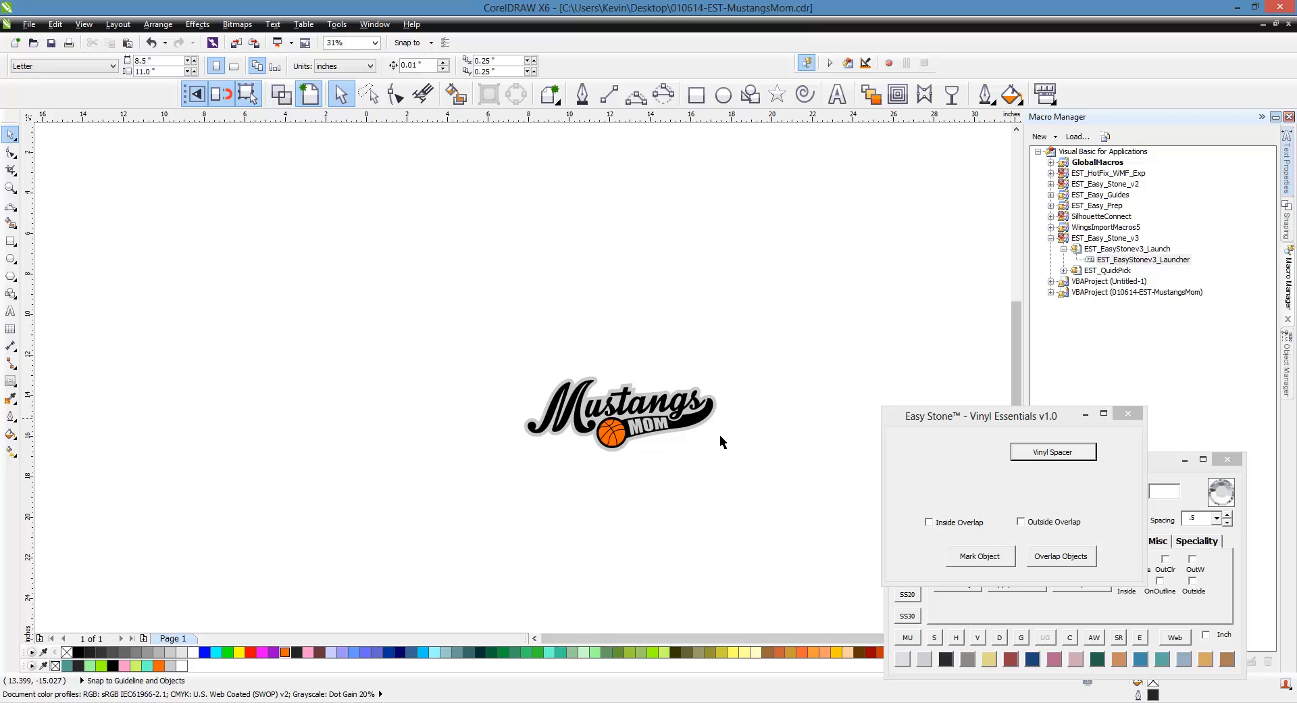
Step: Inspect the MOM text, orange basketball and black tail by moving the tail below the logo, and undo the move
scroll(720, 435, "up", 3)
scroll(707, 468, "down", 1)
scroll(708, 468, "up", 1)
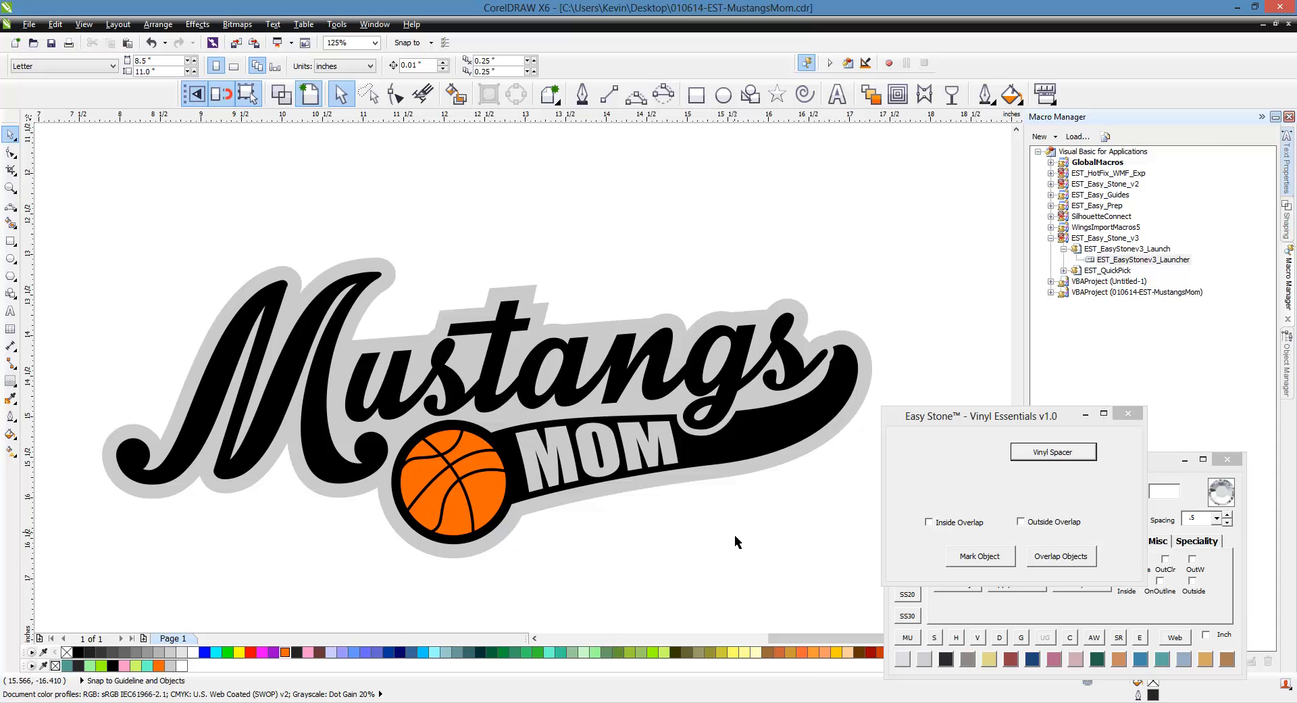
left_click(948, 421)
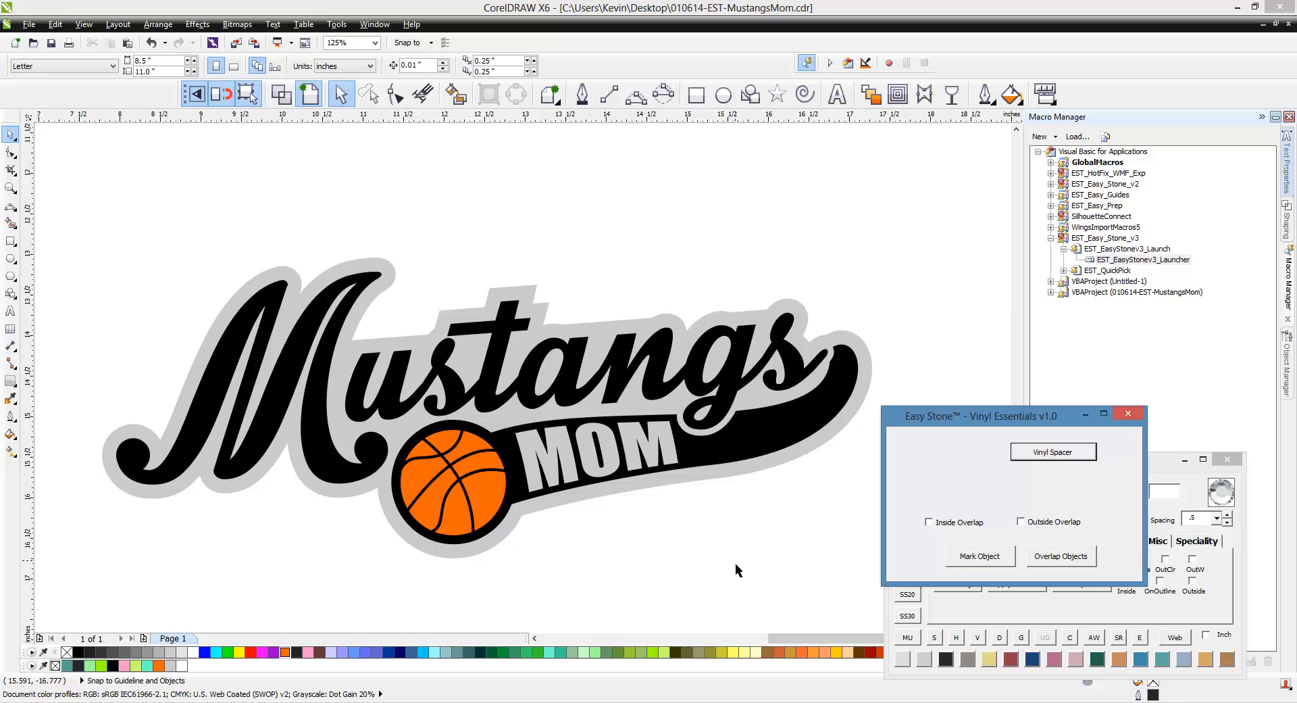
left_click(635, 443)
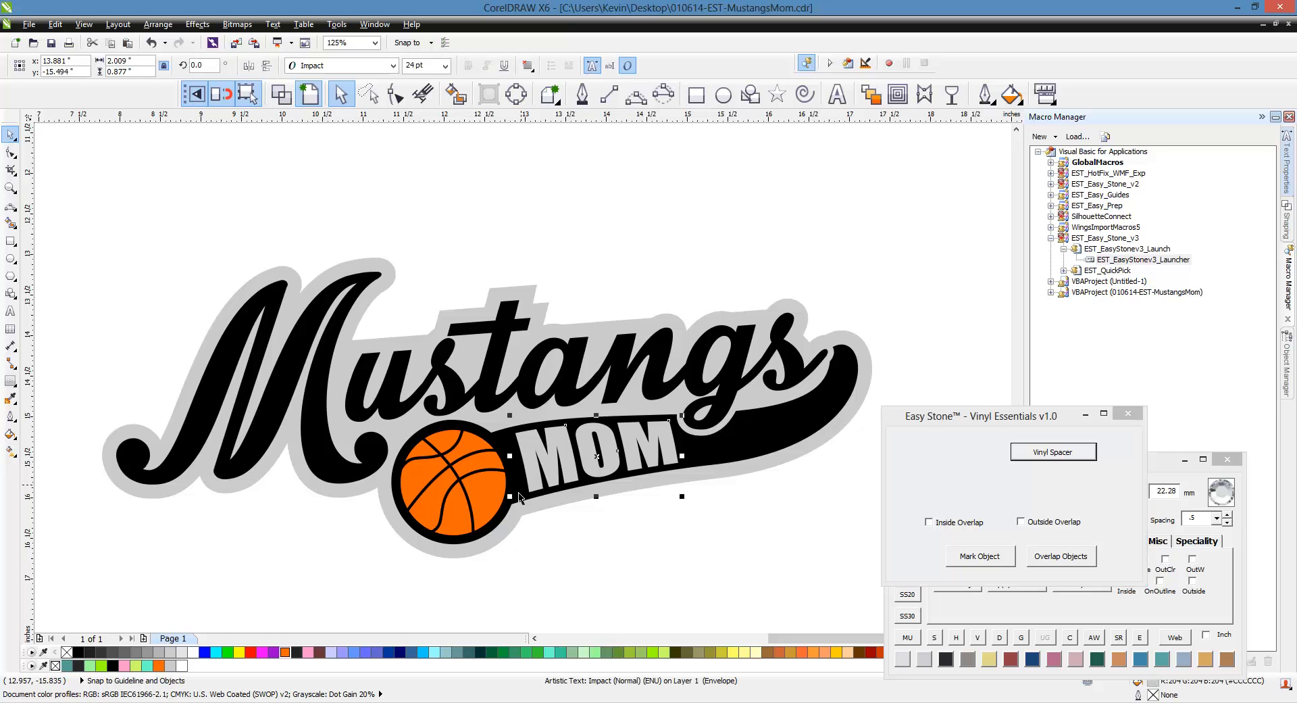
left_click(500, 506, "shift")
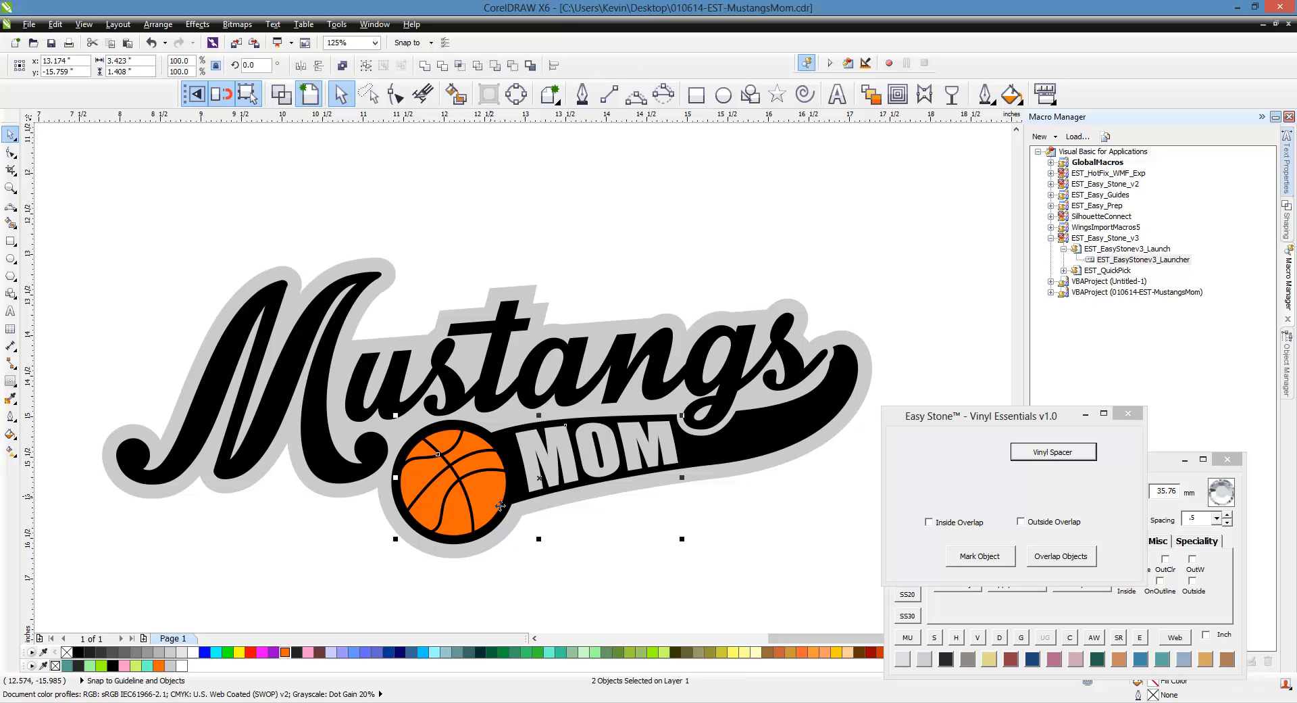
left_click(752, 452)
left_click_drag(764, 475, 709, 560)
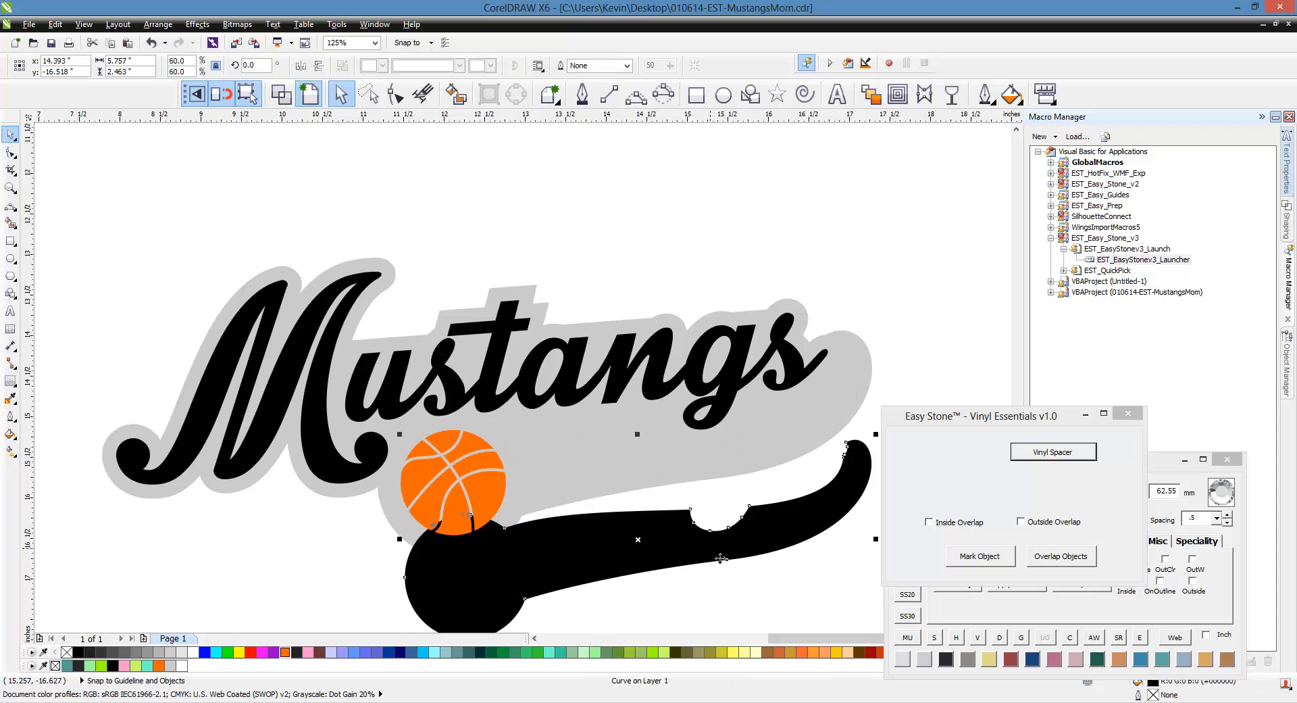
key("ctrl+z")
left_click(711, 552)
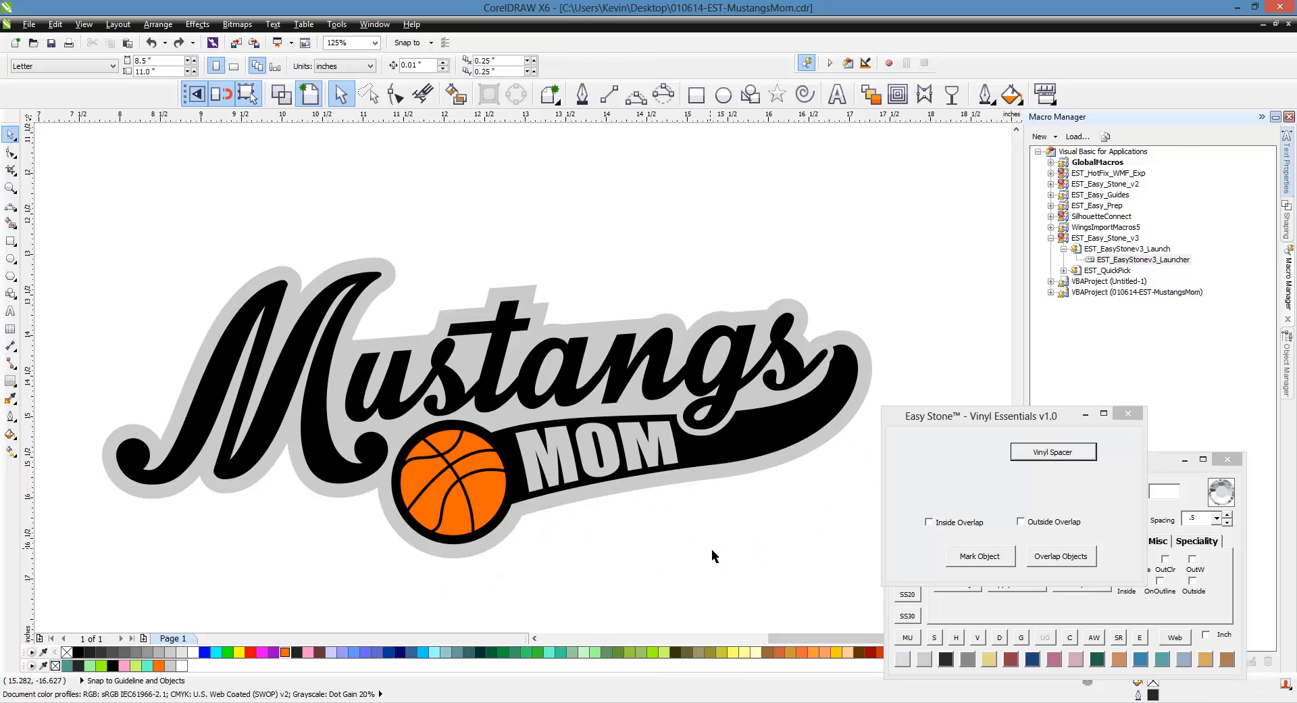
Step: Mark the black tail as the base object and apply Inside Overlap to it with the MOM text and orange basketball
left_click(773, 437)
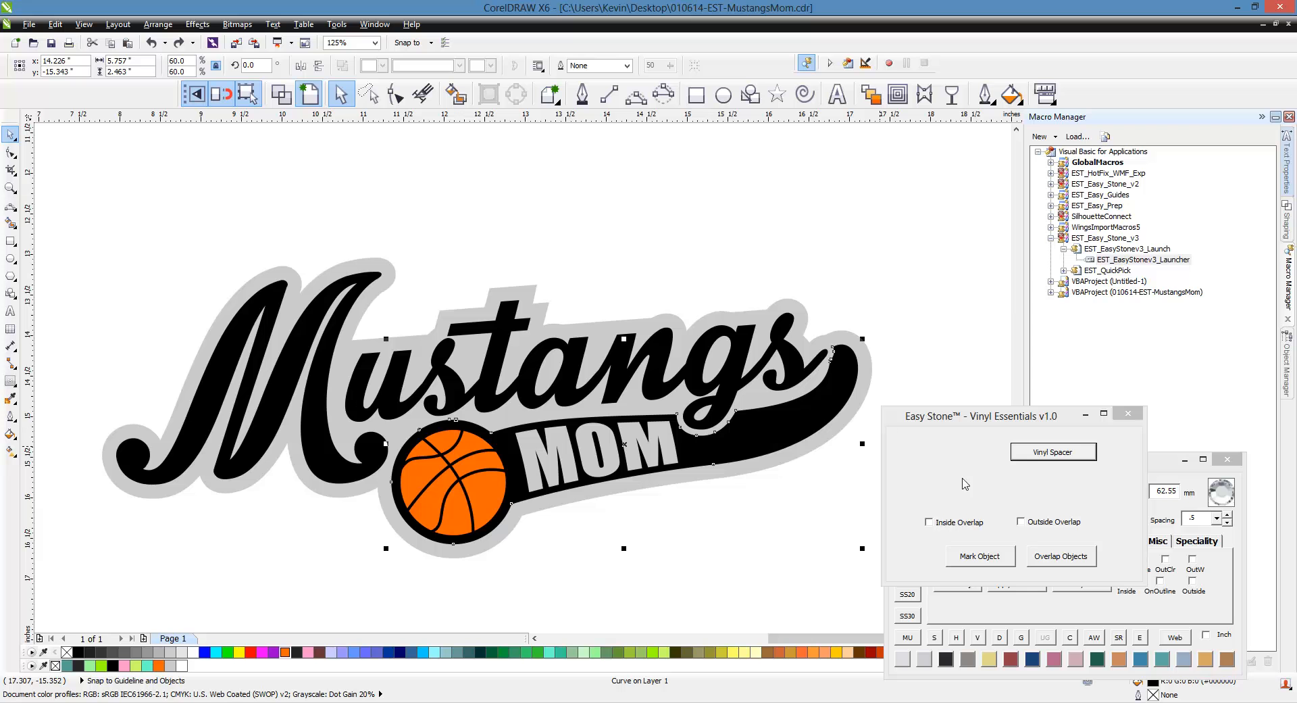
left_click(994, 558)
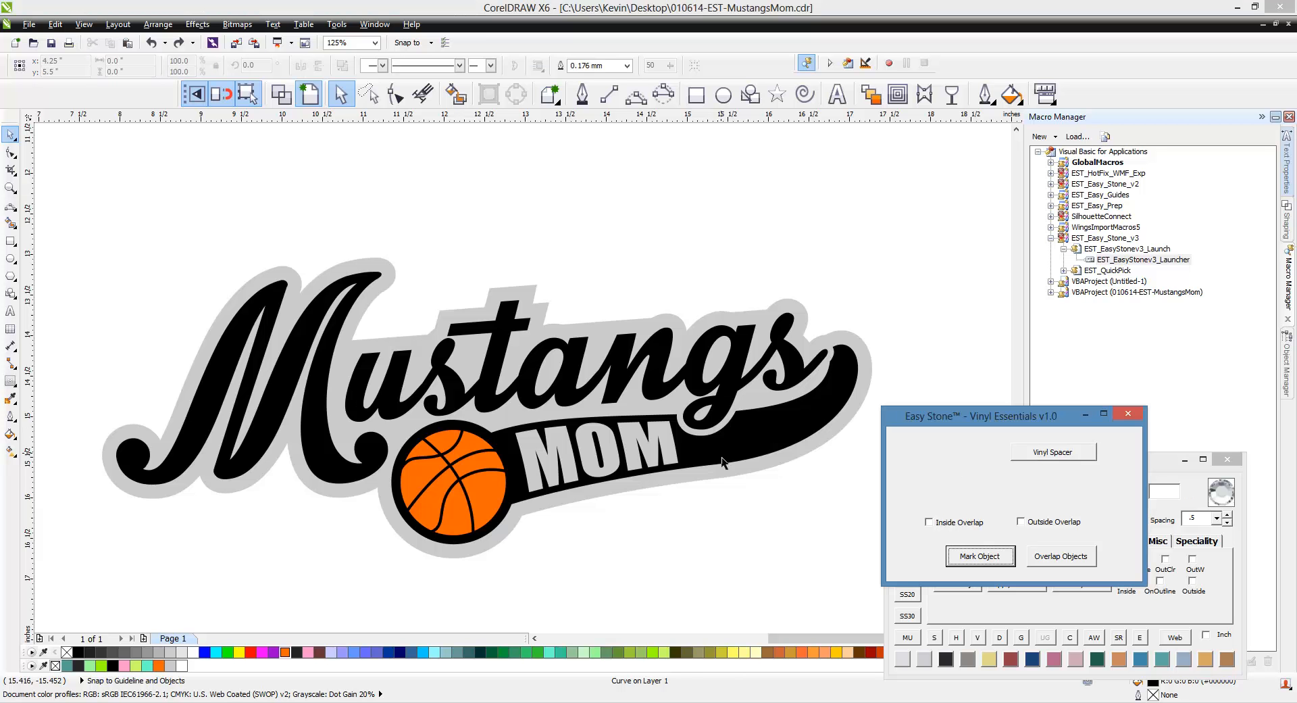
left_click(641, 442)
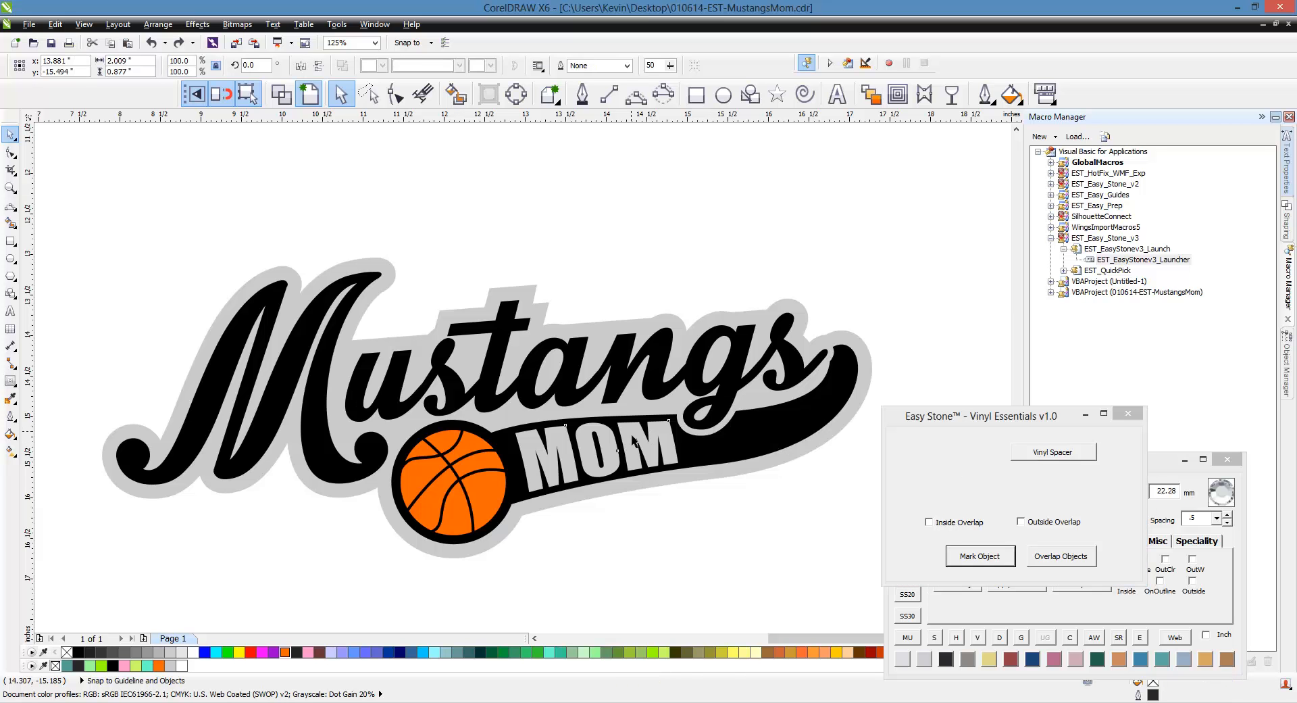
left_click(500, 497, "shift")
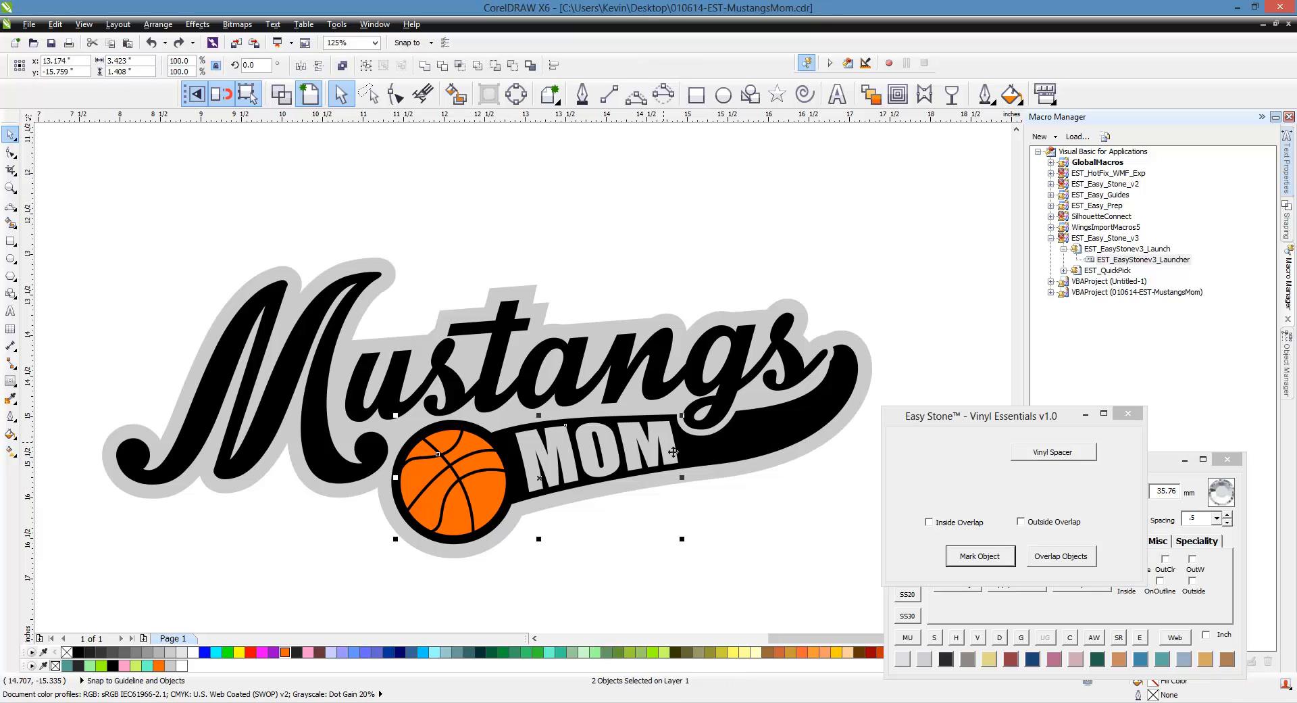
left_click(936, 522)
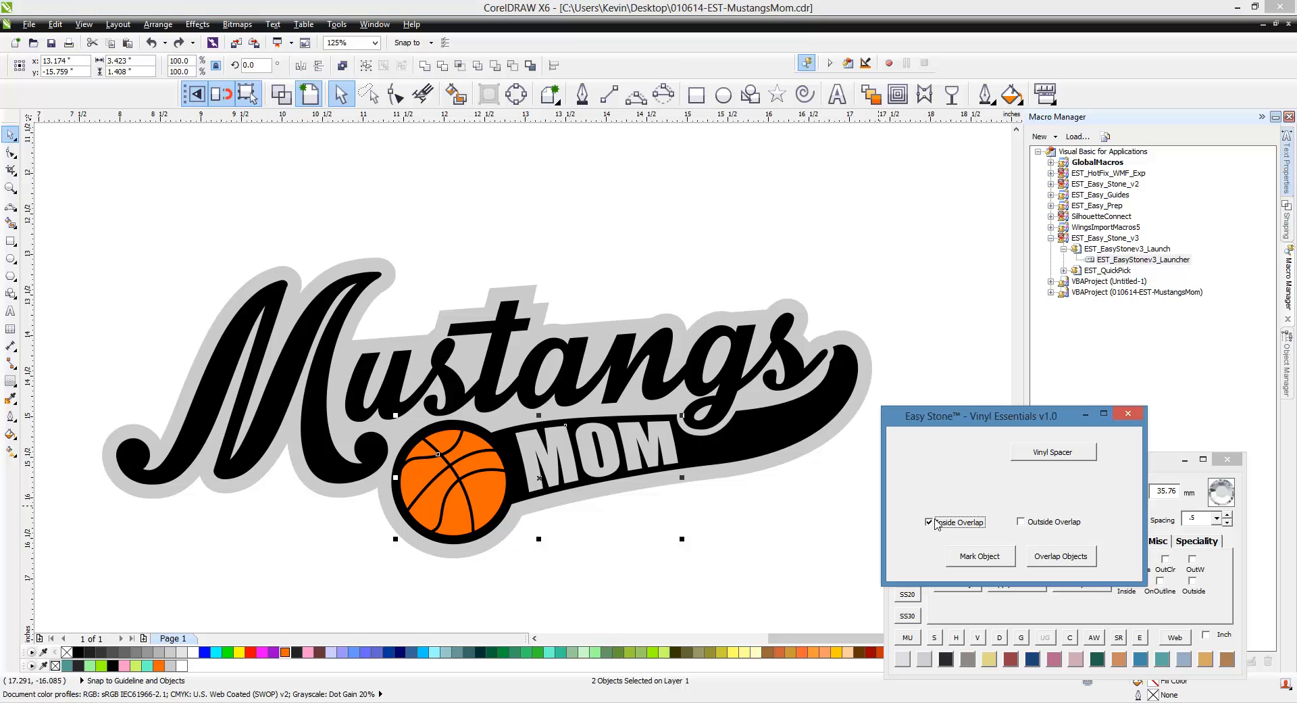
left_click(1066, 562)
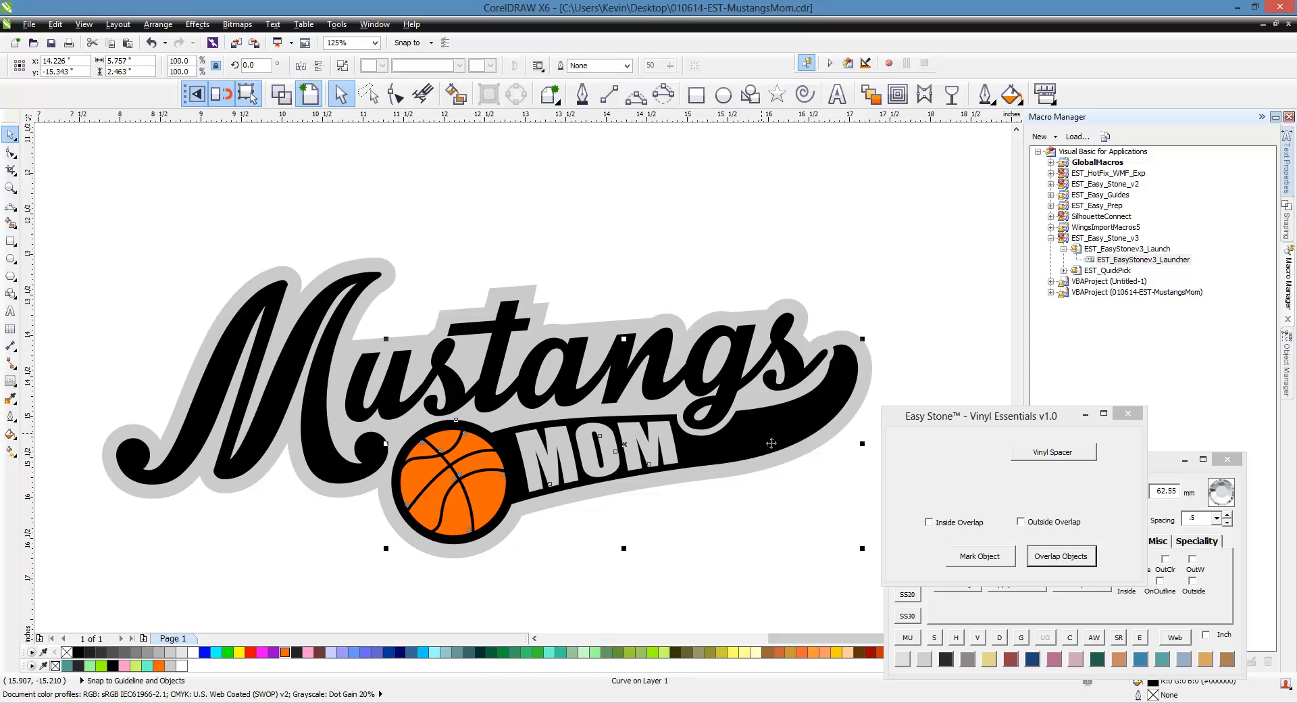
Step: Examine the black tail's nodes and inset cut lines under the basketball pieces and MOM letters
key("F10")
scroll(490, 483, "up", 2)
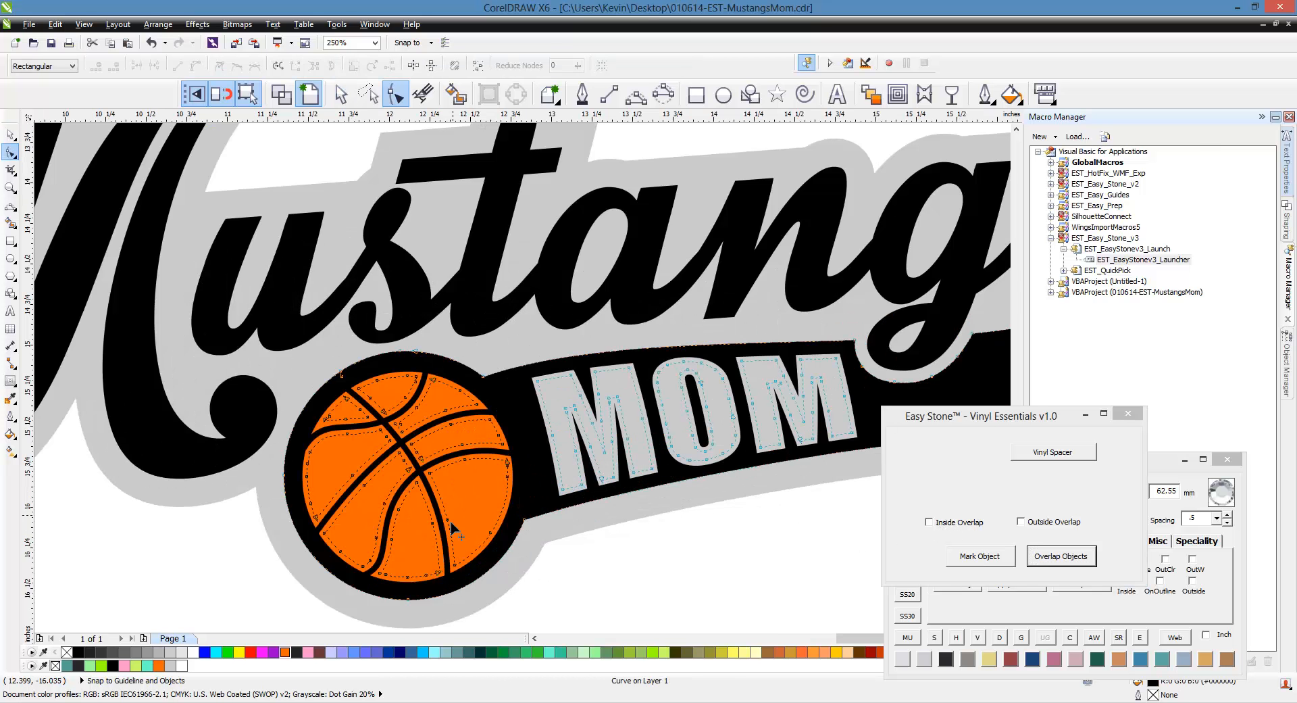
scroll(451, 529, "up", 2)
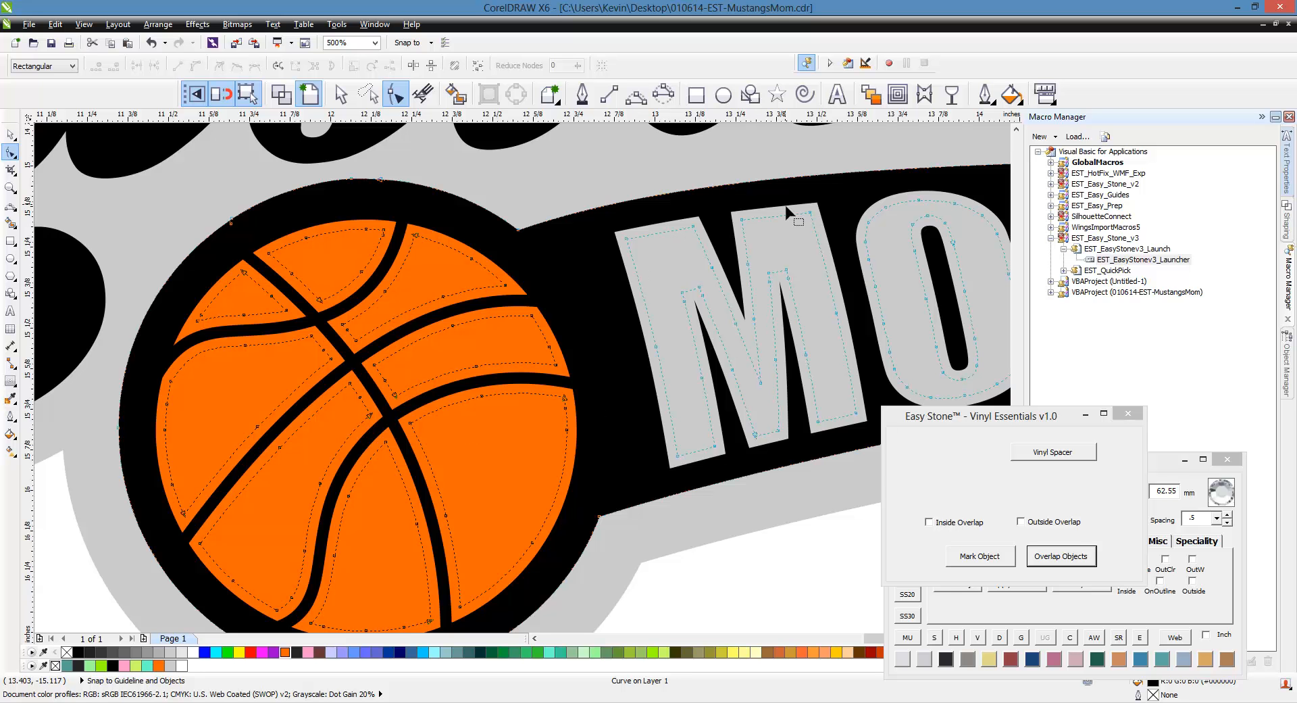
scroll(370, 226, "down", 2)
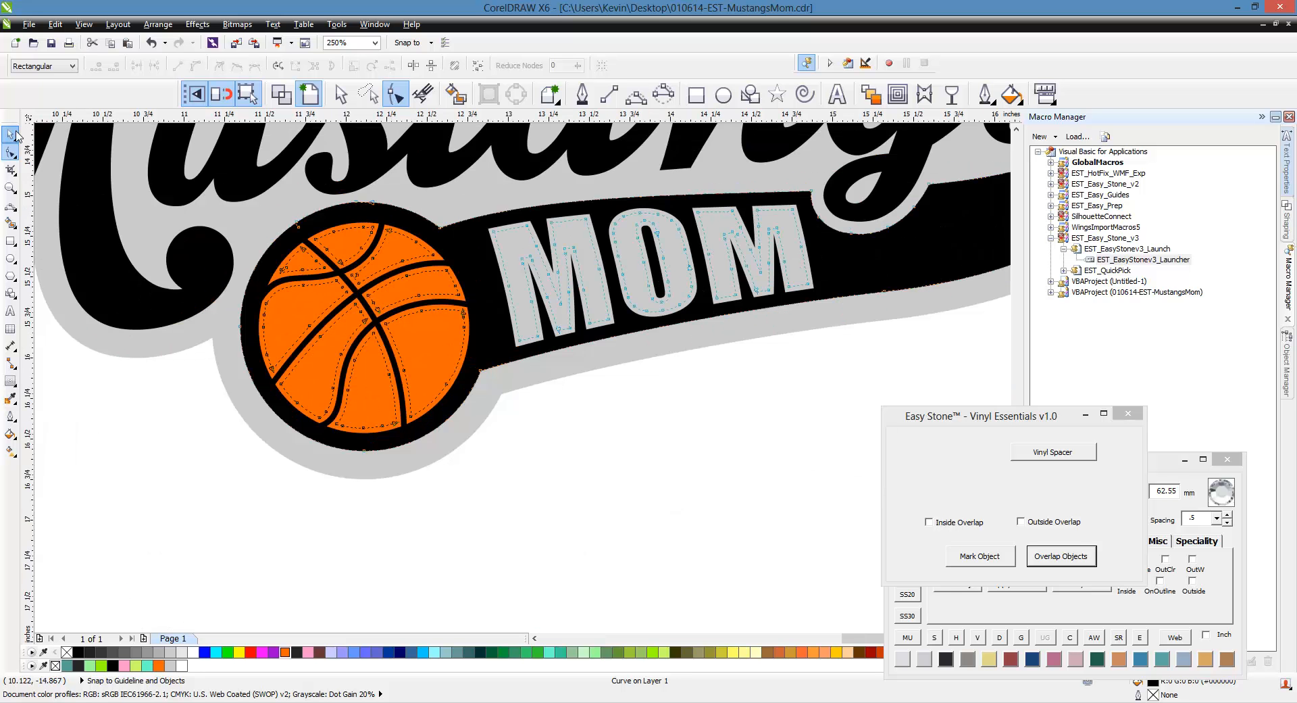
left_click(15, 135)
left_click(604, 464)
scroll(604, 464, "down", 2)
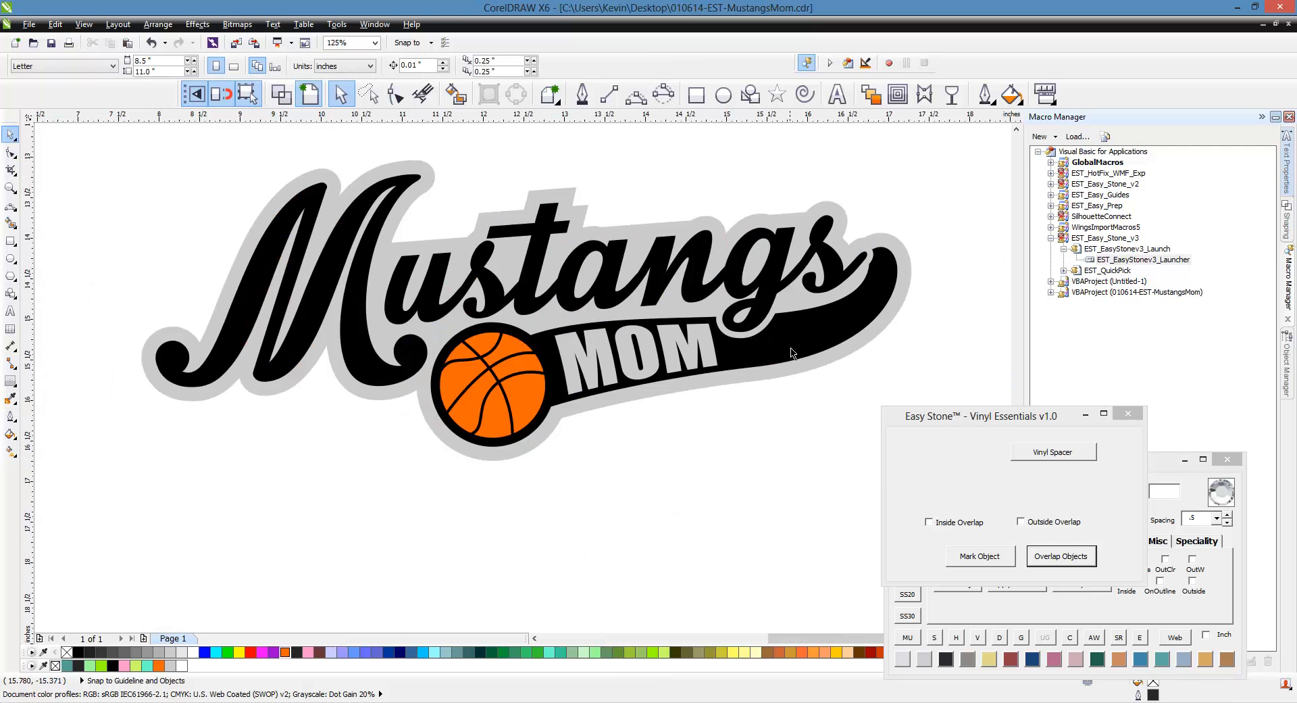
Step: Move the black tail below the logo to view its basketball and MOM cutouts, and undo the move
left_click_drag(792, 352, 690, 532)
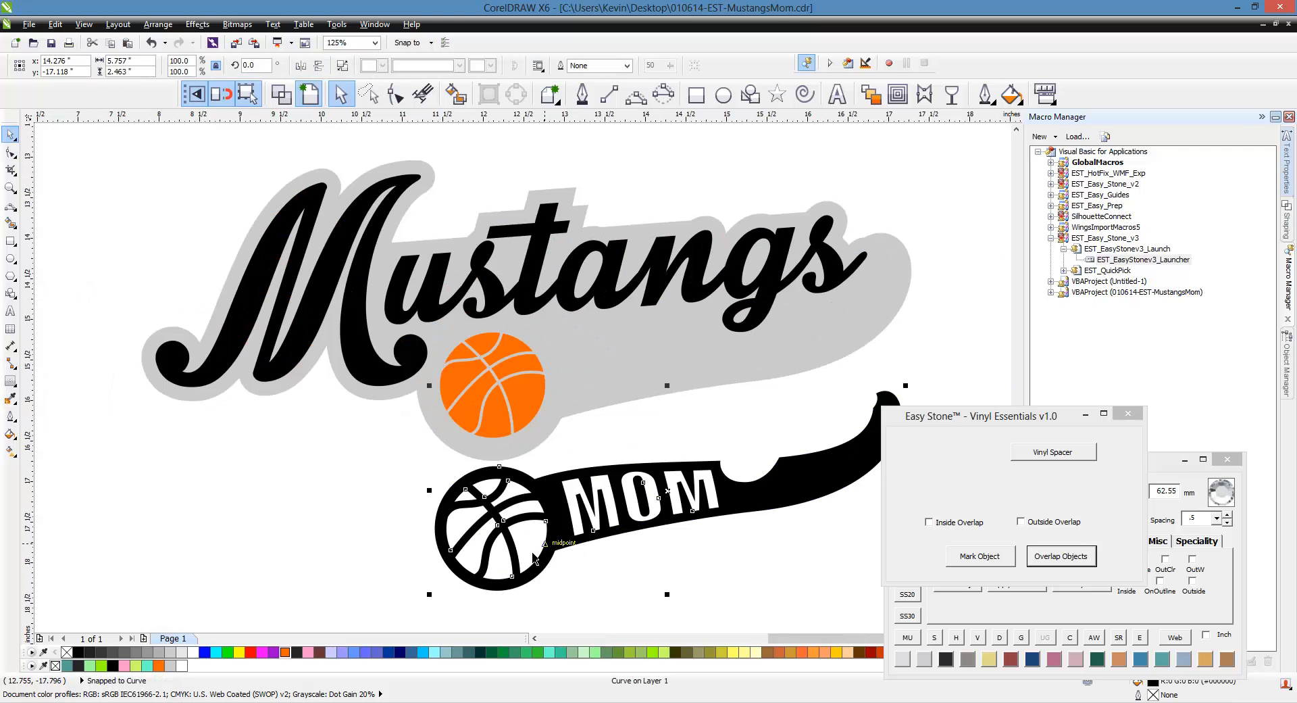
key("ctrl+z")
left_click(687, 525)
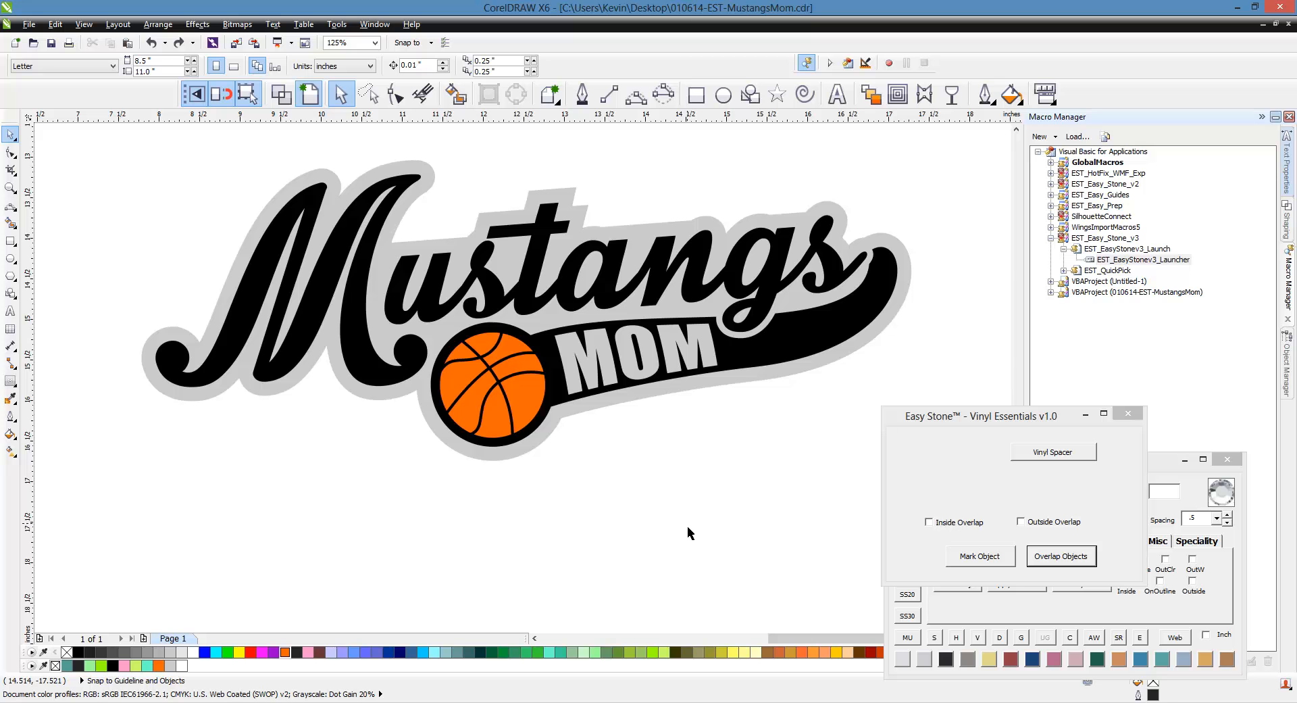
Step: Mark the gray silhouette as the base object and apply Inside Overlap to it with the black Mustangs lettering and tail
left_click(685, 394)
left_click(973, 558)
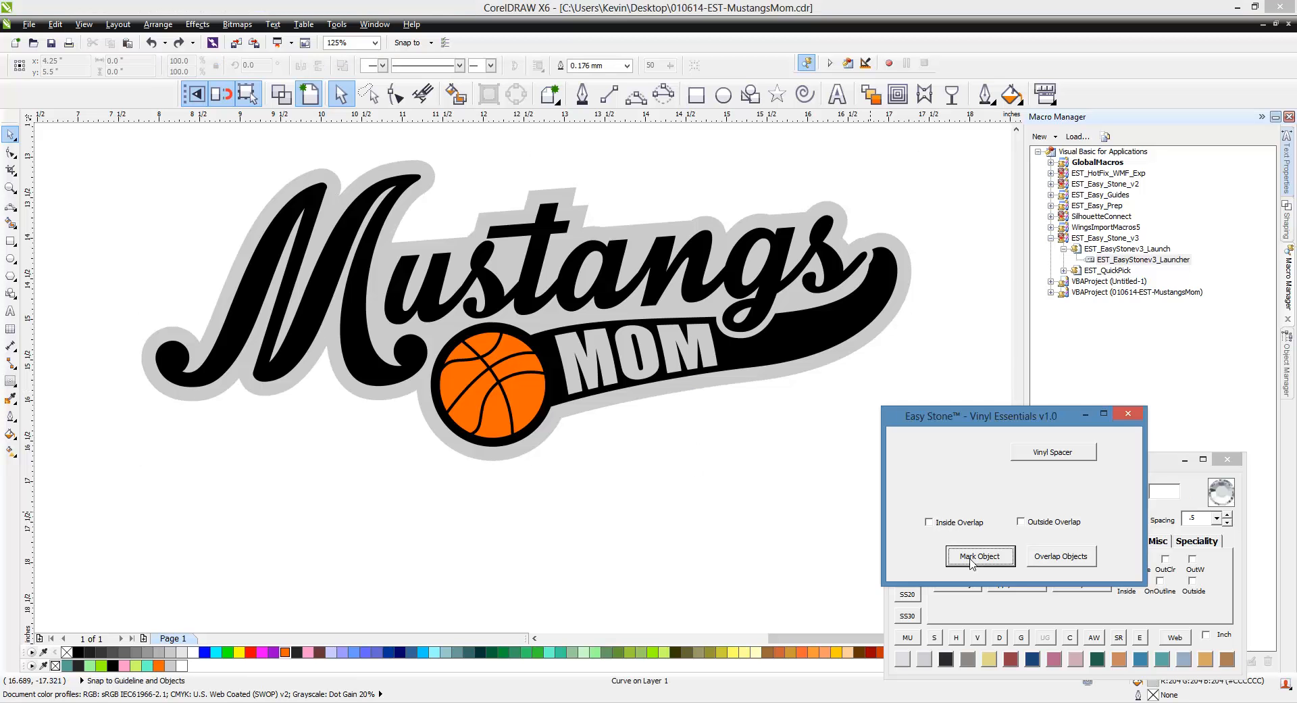
left_click(755, 358)
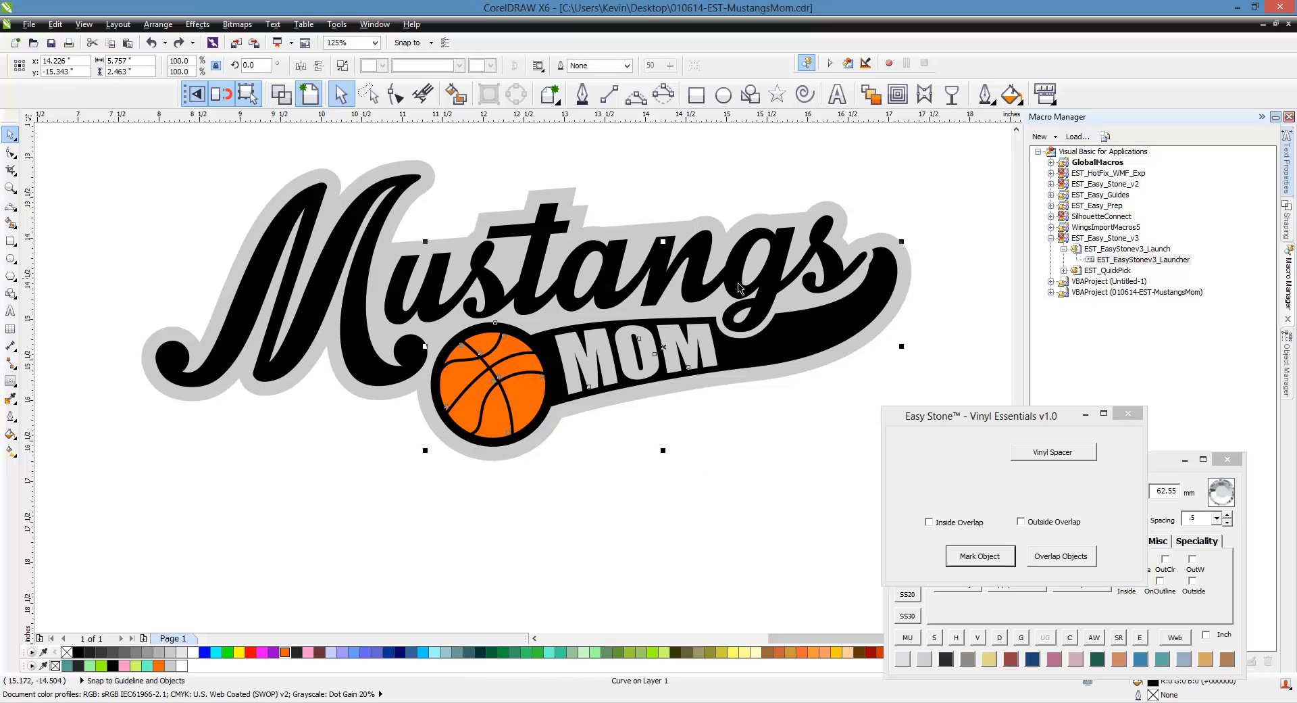
left_click(1059, 558)
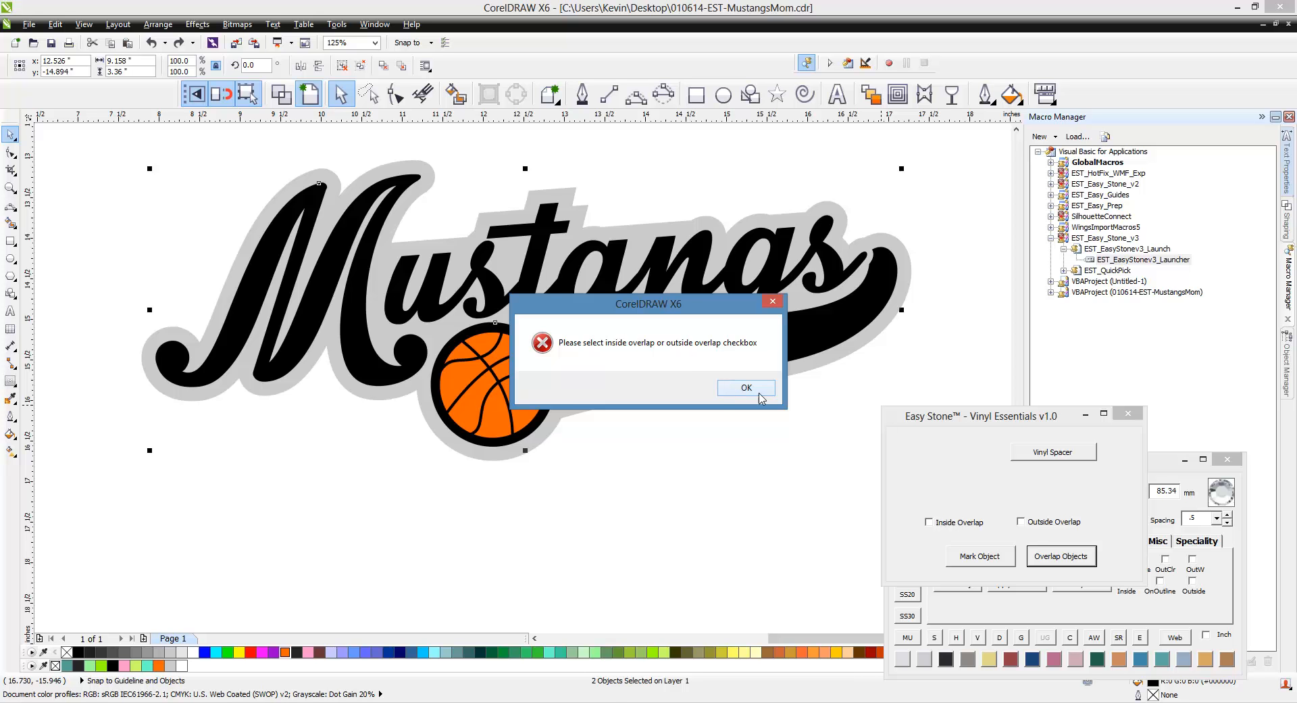
left_click(759, 393)
left_click(929, 522)
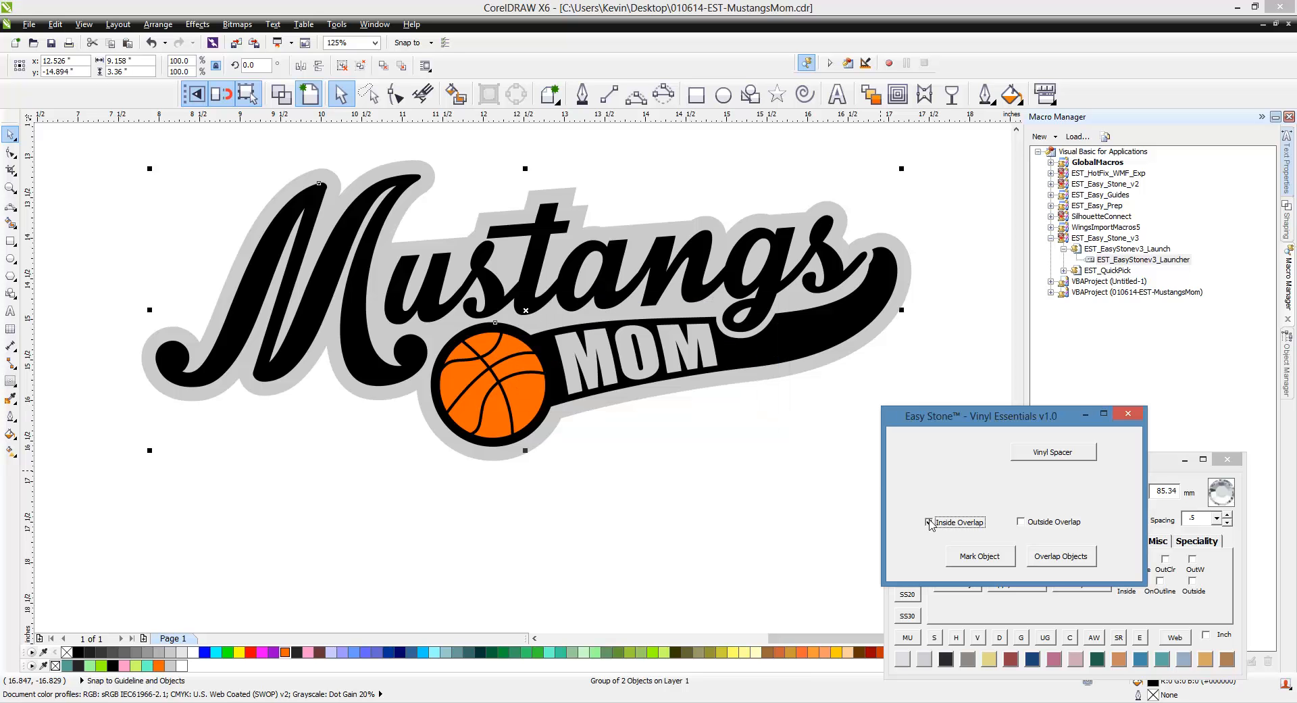
left_click(1059, 556)
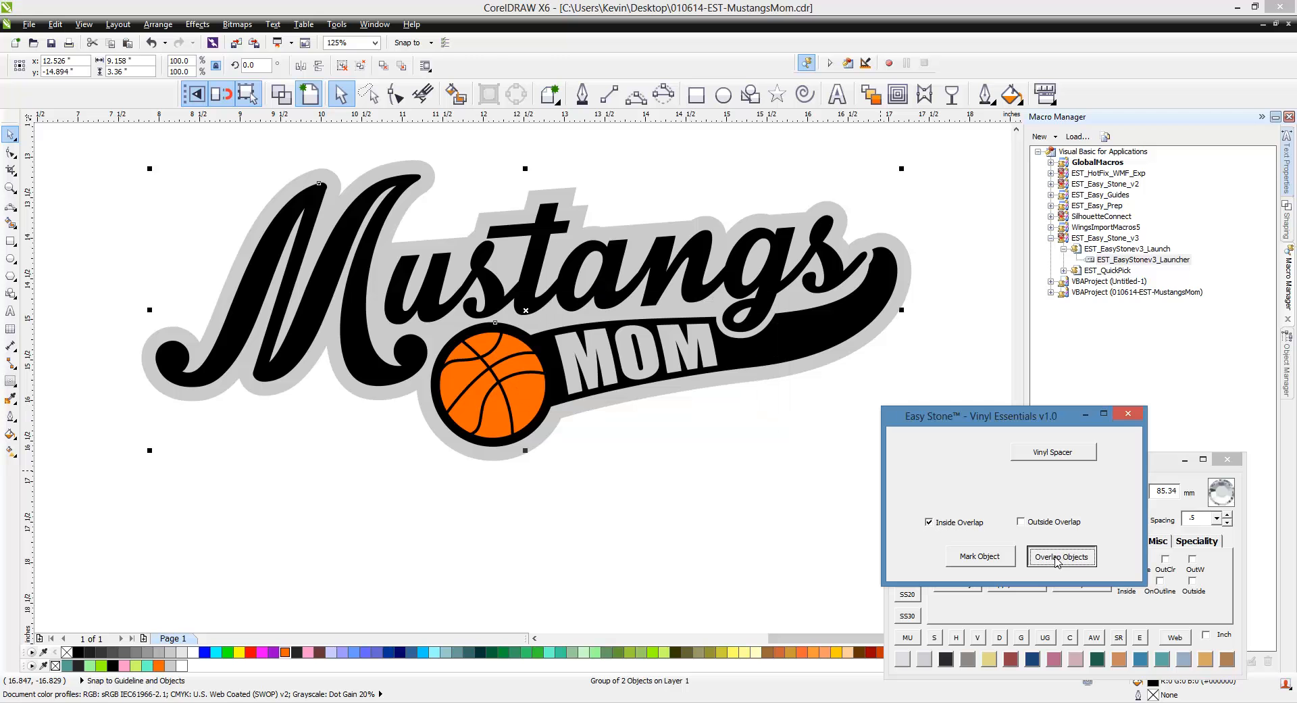
Step: Examine the gray silhouette's nodes and inset cut lines beneath the black lettering and tail
left_click(745, 375)
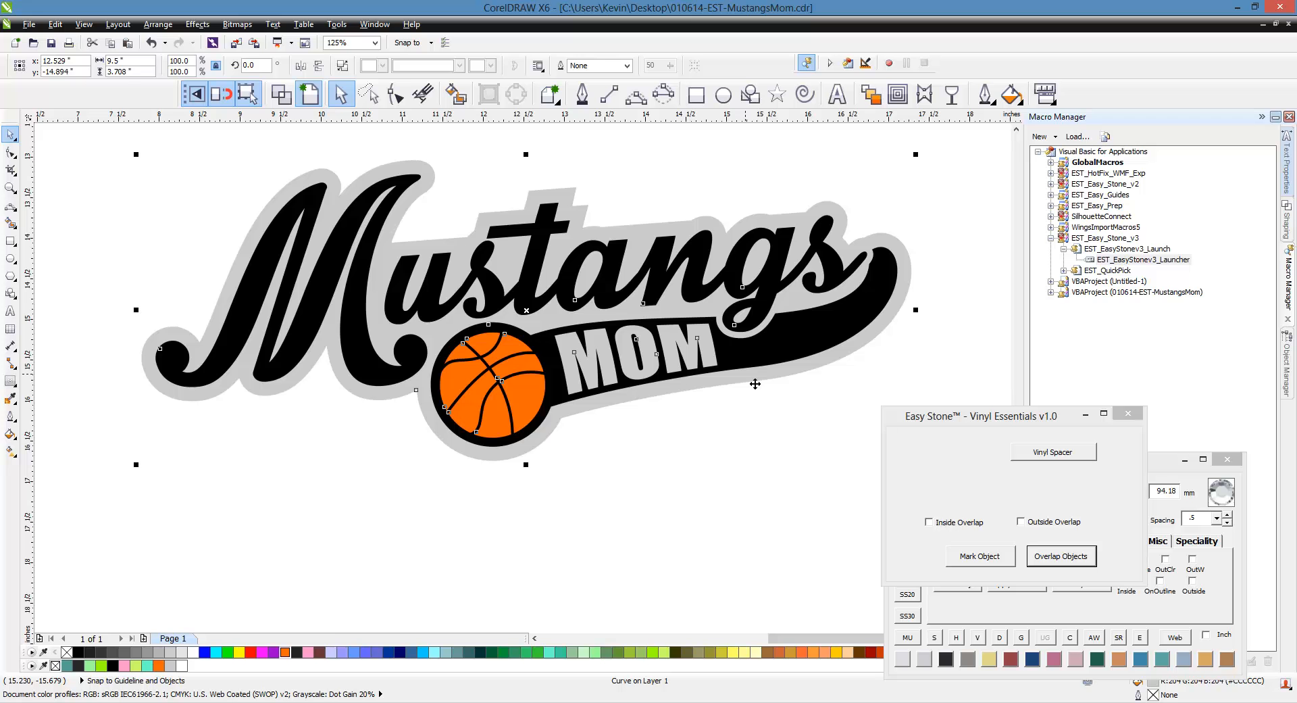
key("F10")
scroll(699, 320, "up", 4)
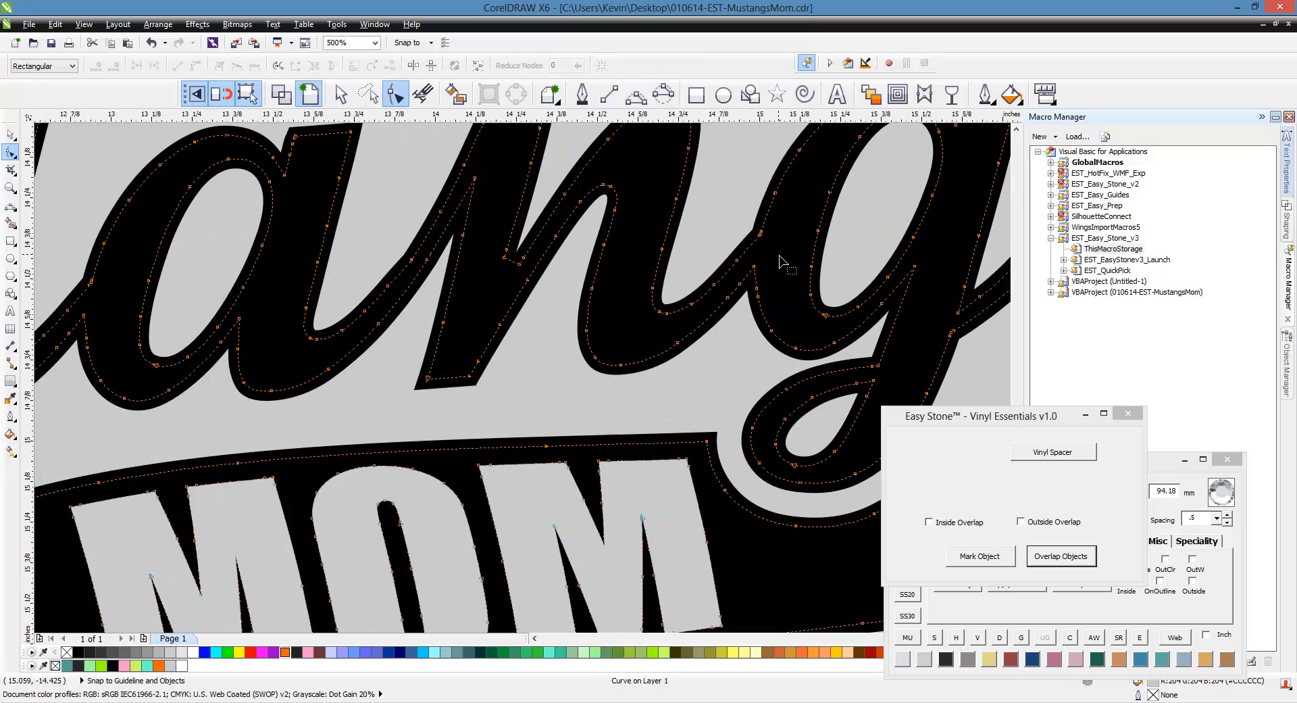
scroll(711, 308, "down", 2)
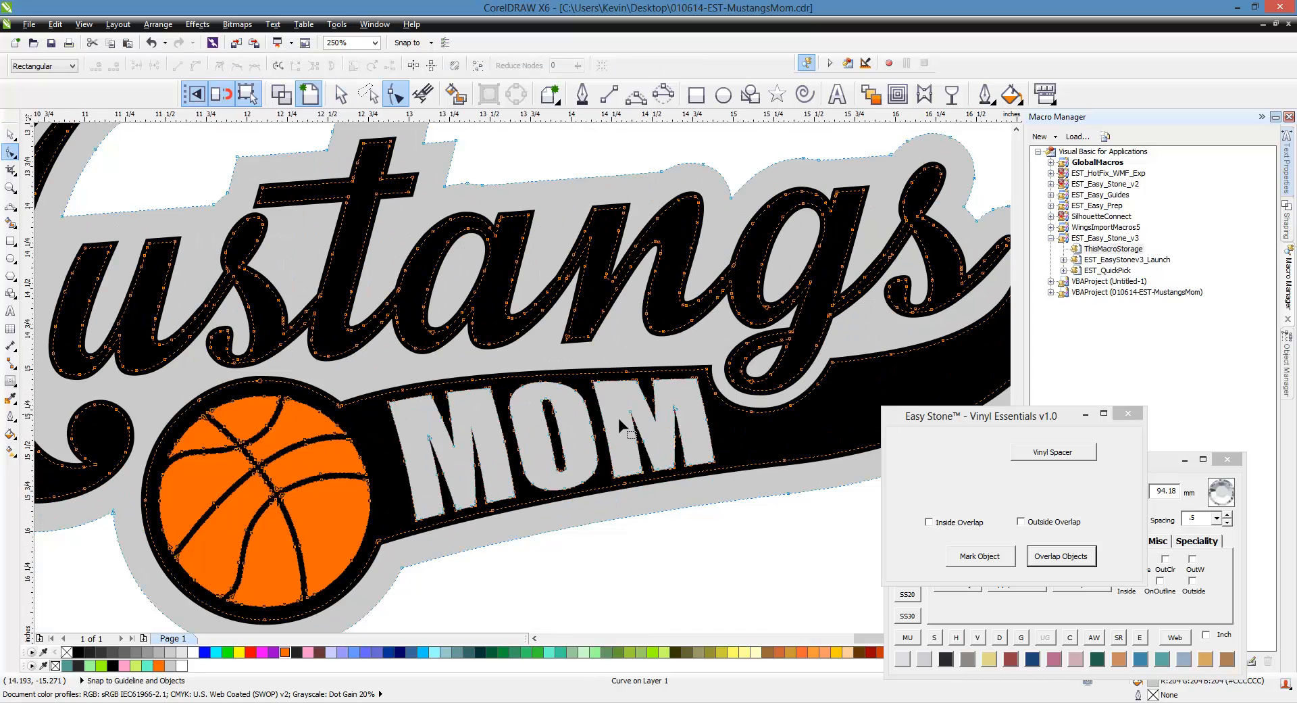
scroll(620, 422, "down", 2)
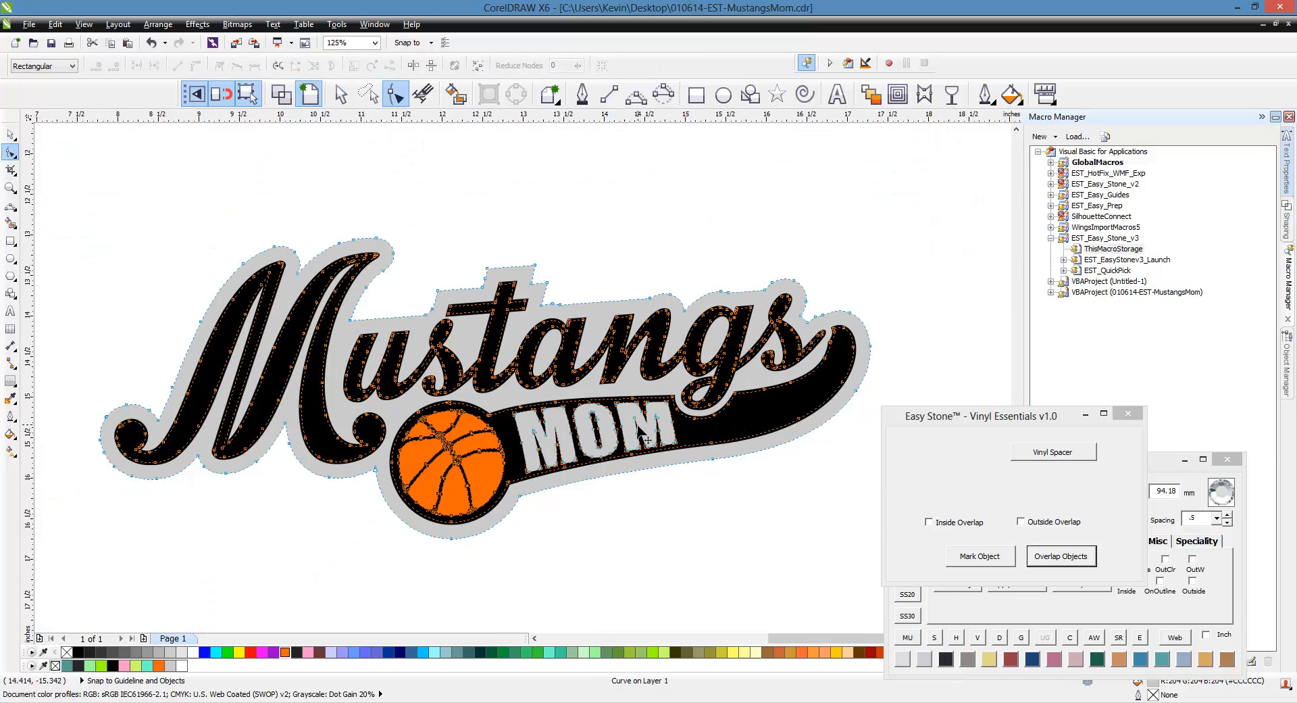
Step: Try Reduce Nodes on all of the gray silhouette's nodes, and undo the reduction
left_click_drag(81, 208, 913, 580)
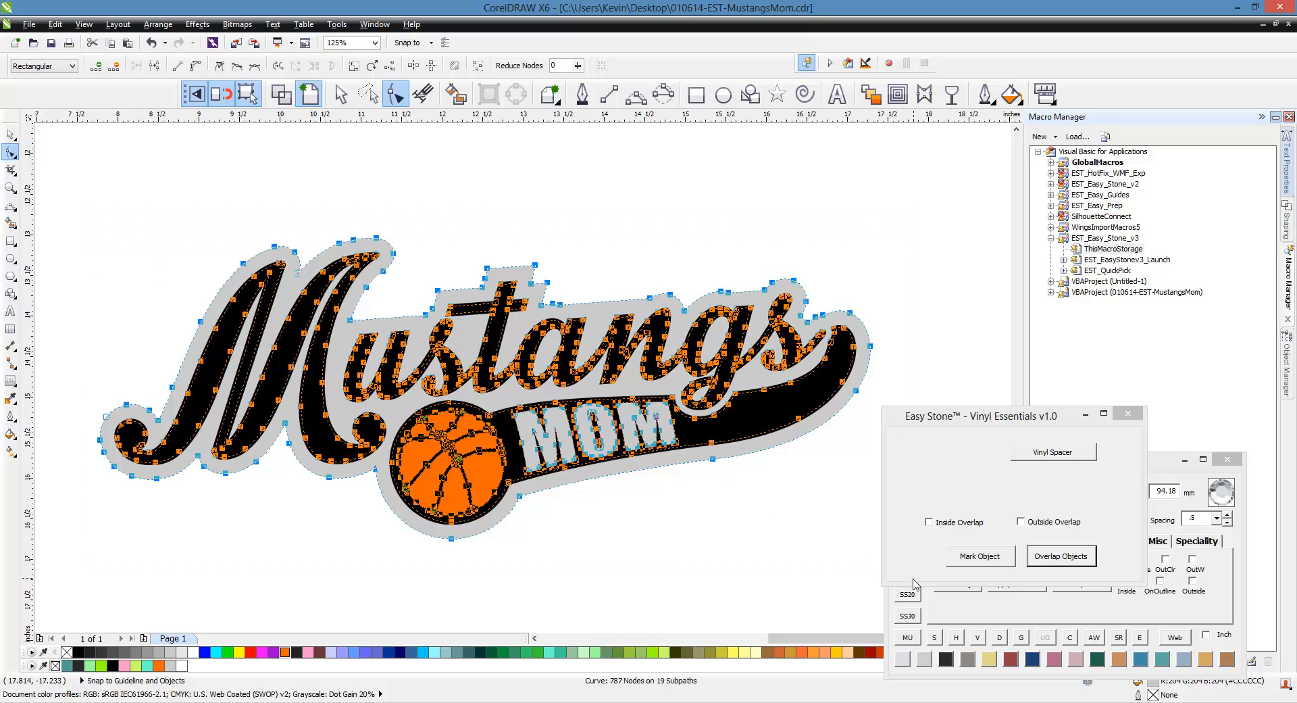
left_click(513, 68)
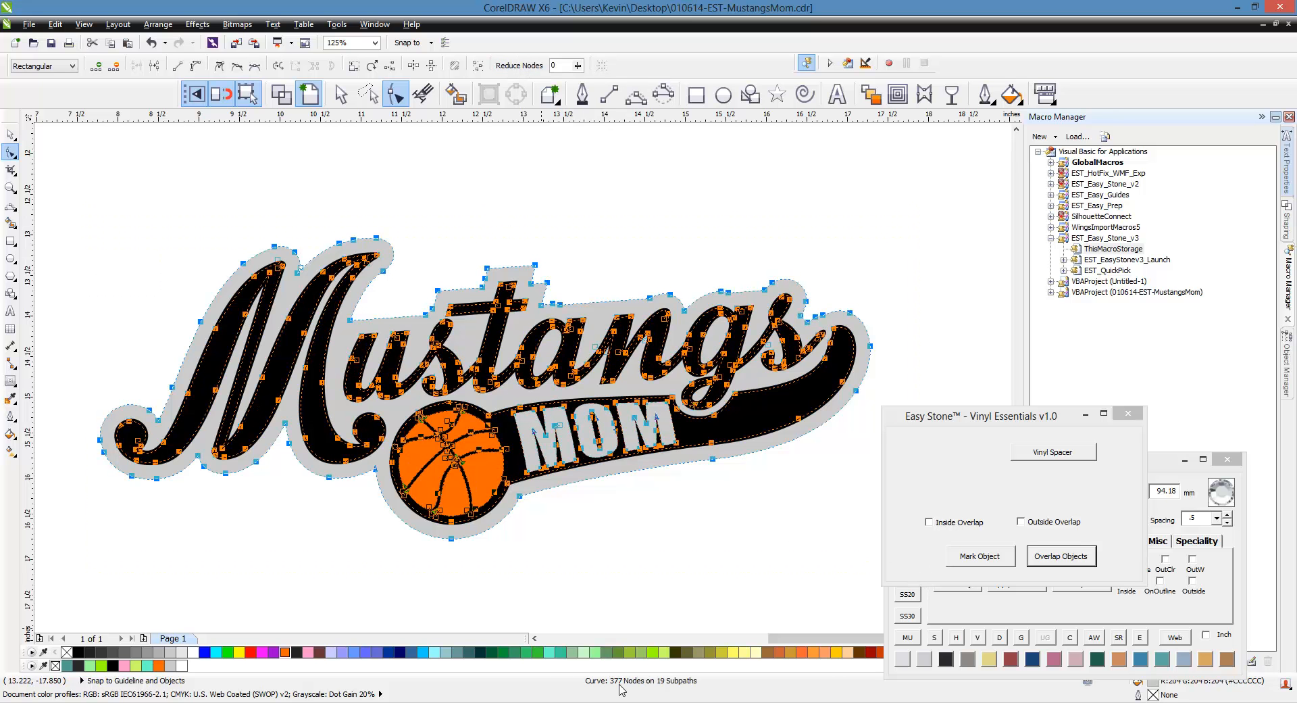
key("ctrl+z")
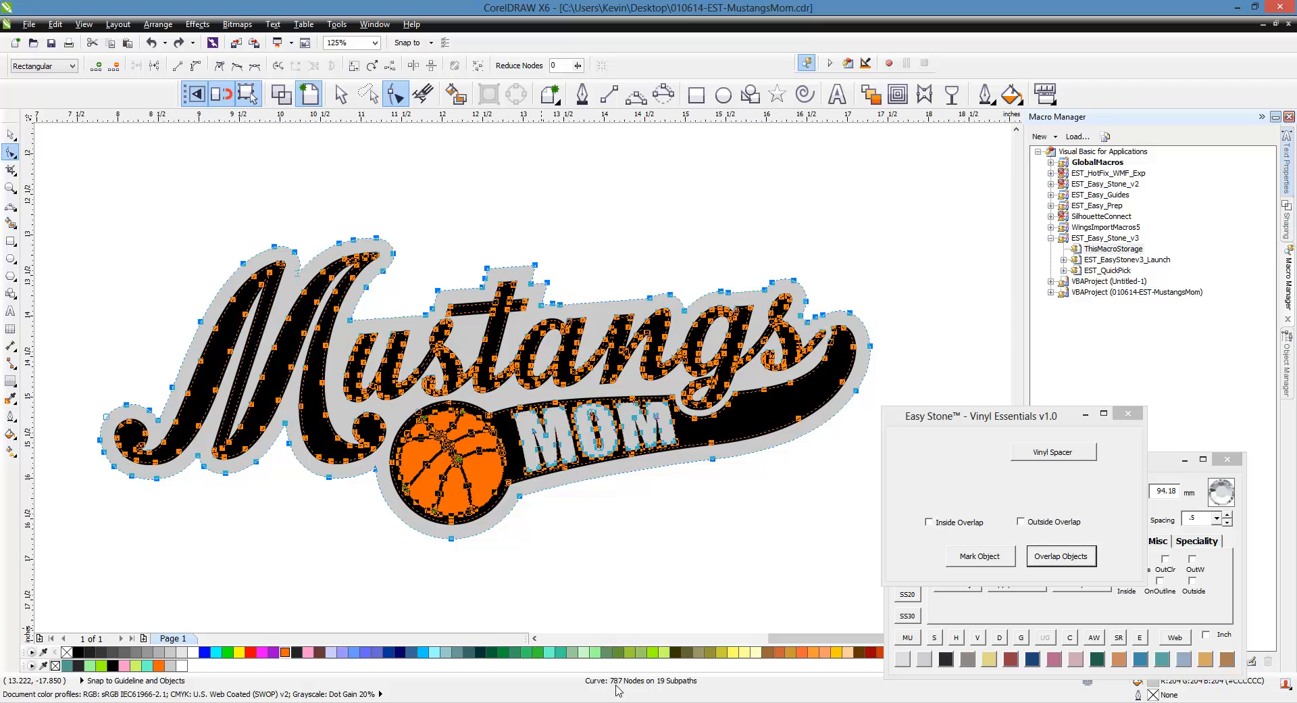
Step: Select every node of the gray silhouette and apply Reduce Nodes to simplify its cut paths
left_click_drag(913, 181, 80, 561)
left_click(520, 65)
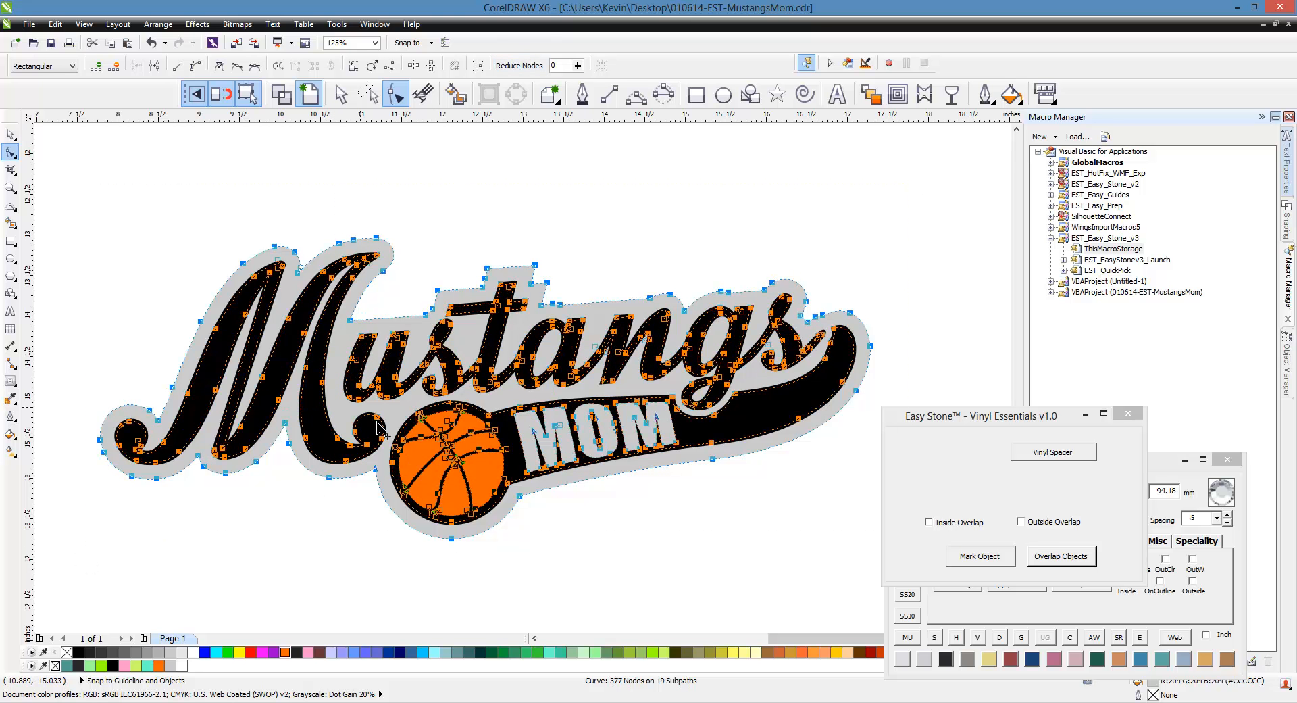
left_click(10, 134)
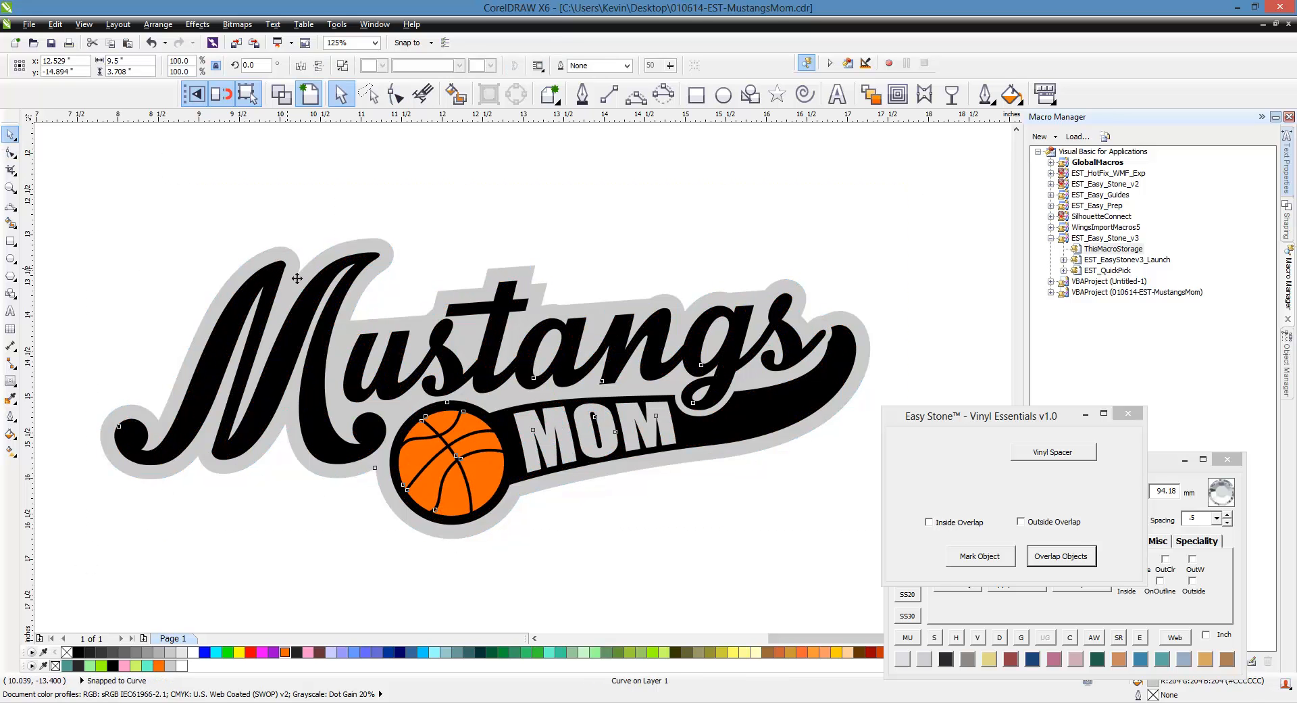
Step: Select every node of the black tail, including its basketball and MOM cutouts, and apply Reduce Nodes
key("F10")
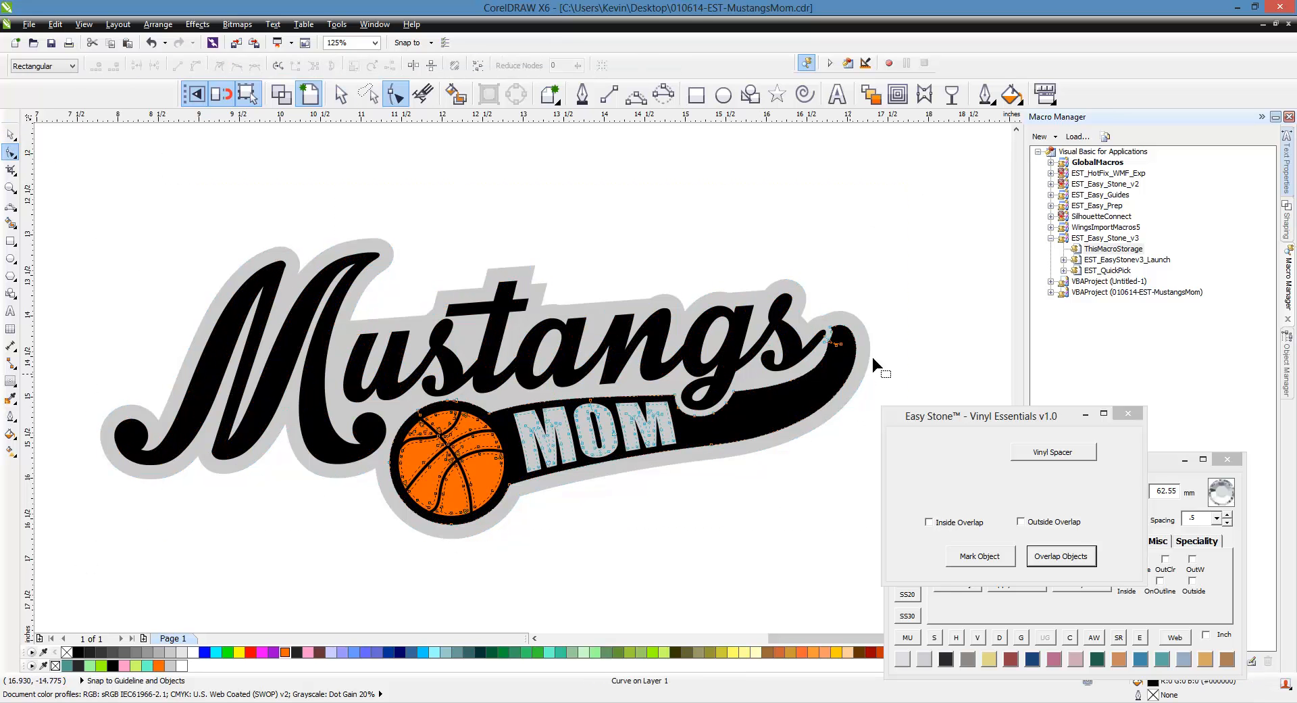
left_click_drag(912, 300, 328, 564)
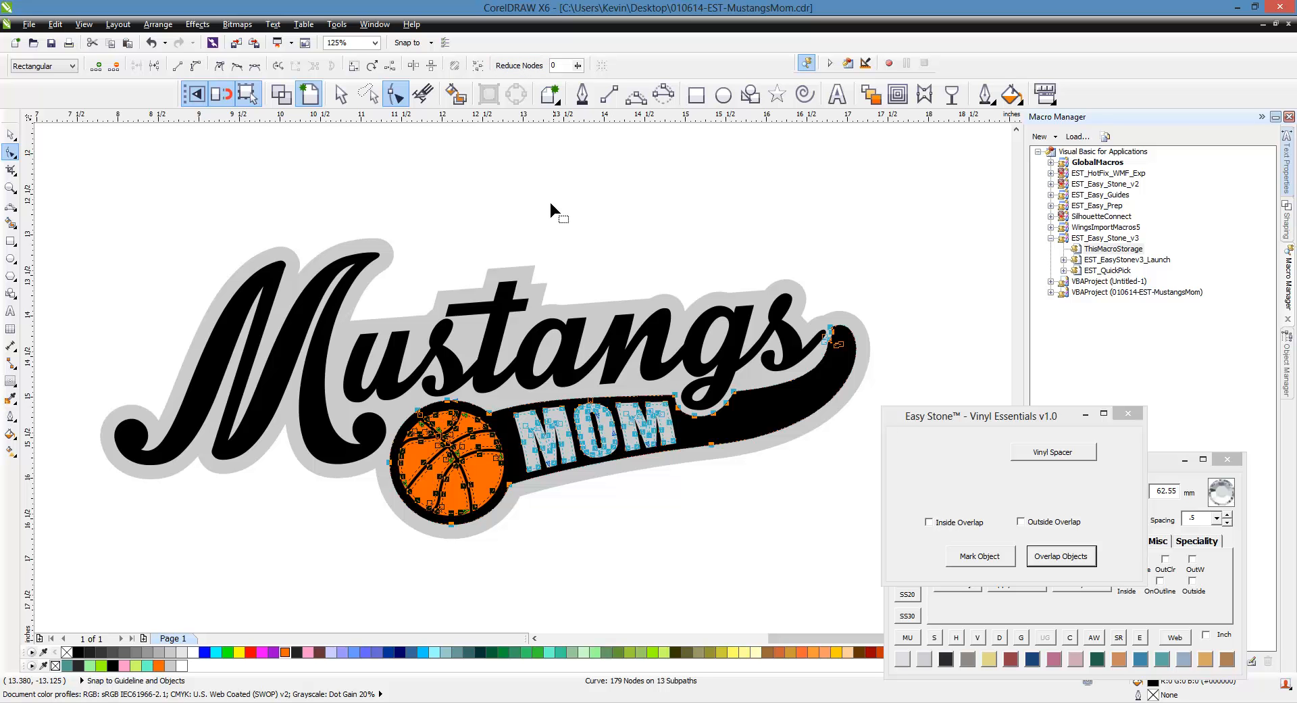
left_click(525, 68)
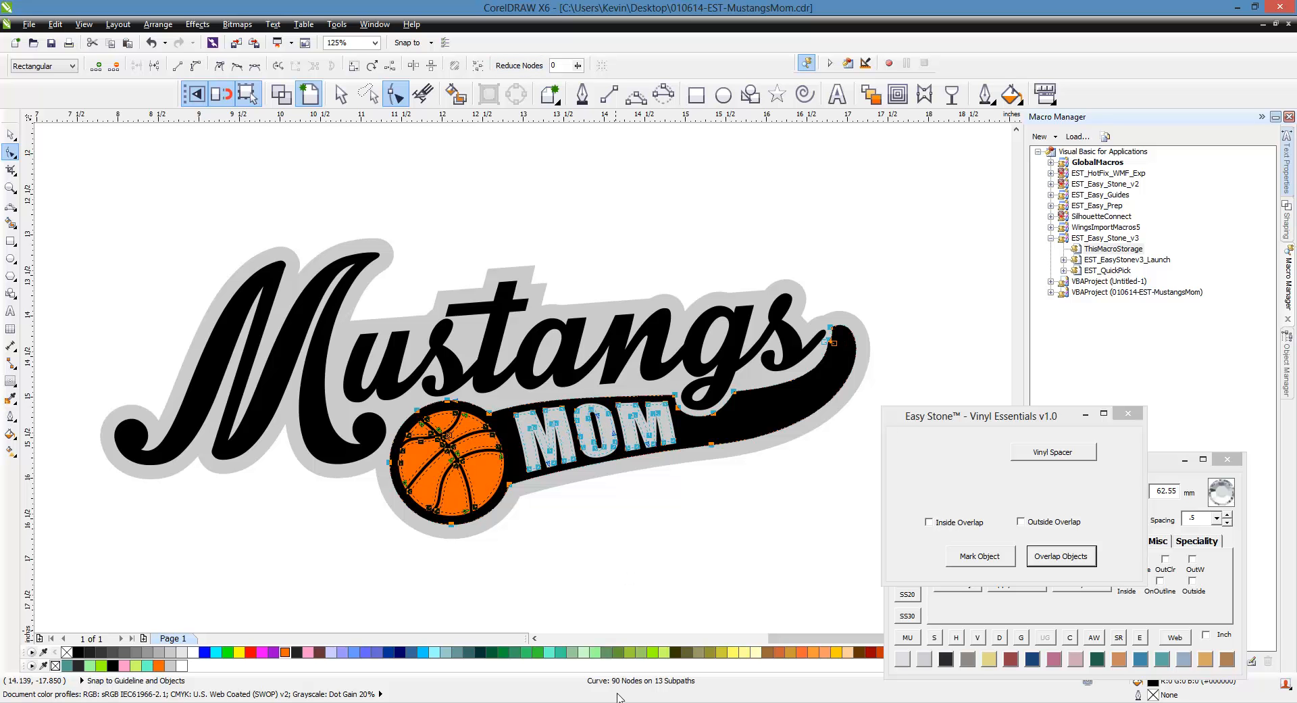
Step: Examine the nodes of the black tail with its MOM cutouts and of the gray silhouette
left_click(10, 135)
left_click(259, 225)
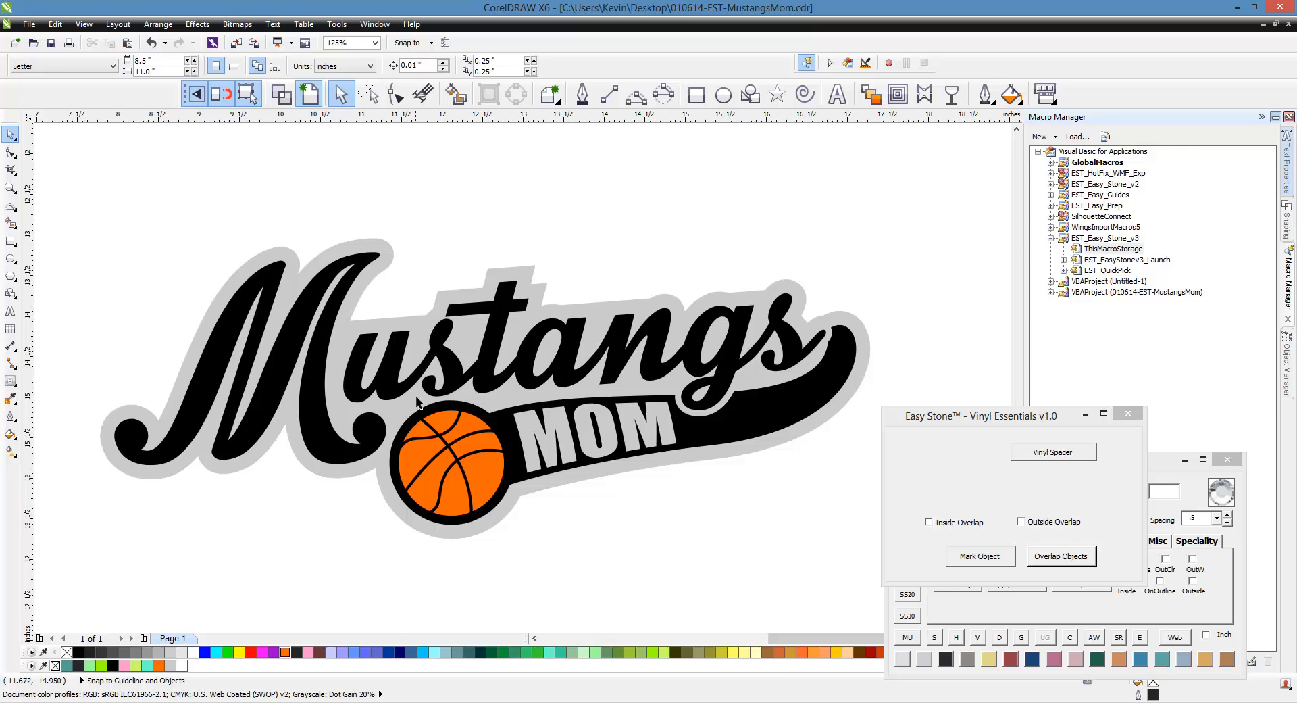
left_click(692, 444)
key("F10")
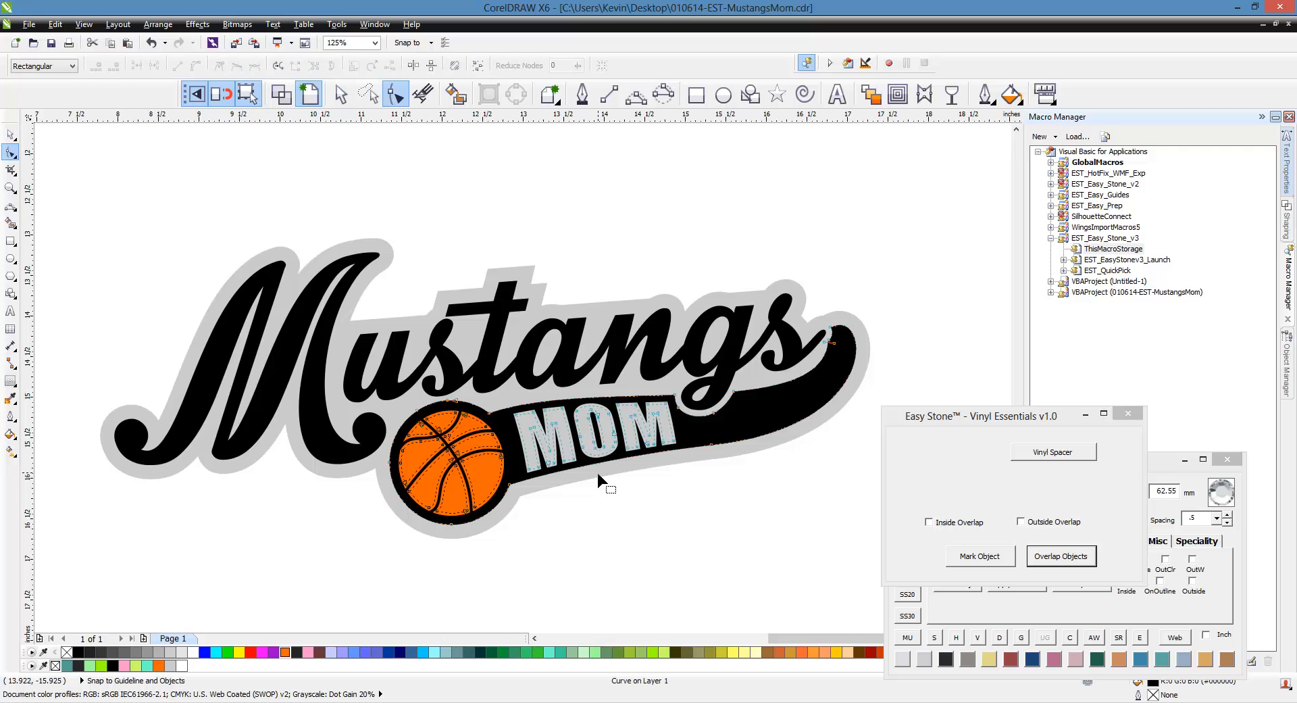
scroll(608, 473, "up", 2)
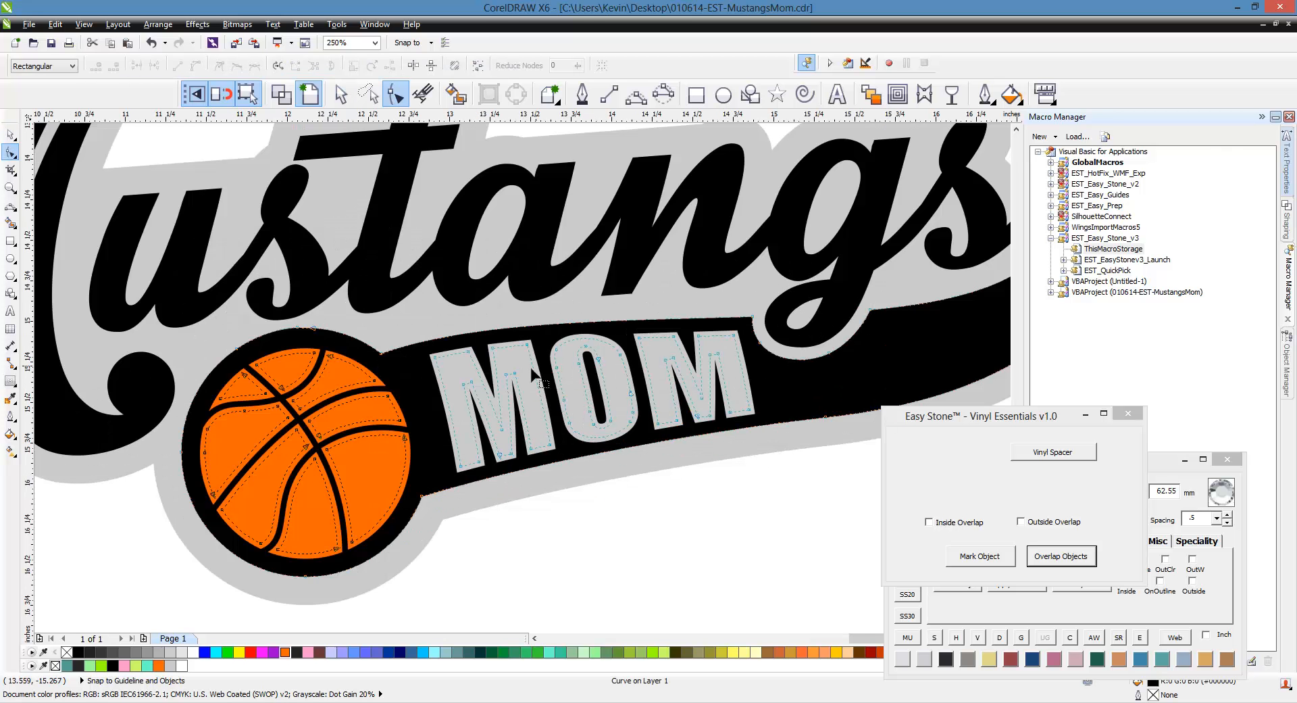
scroll(558, 418, "down", 2)
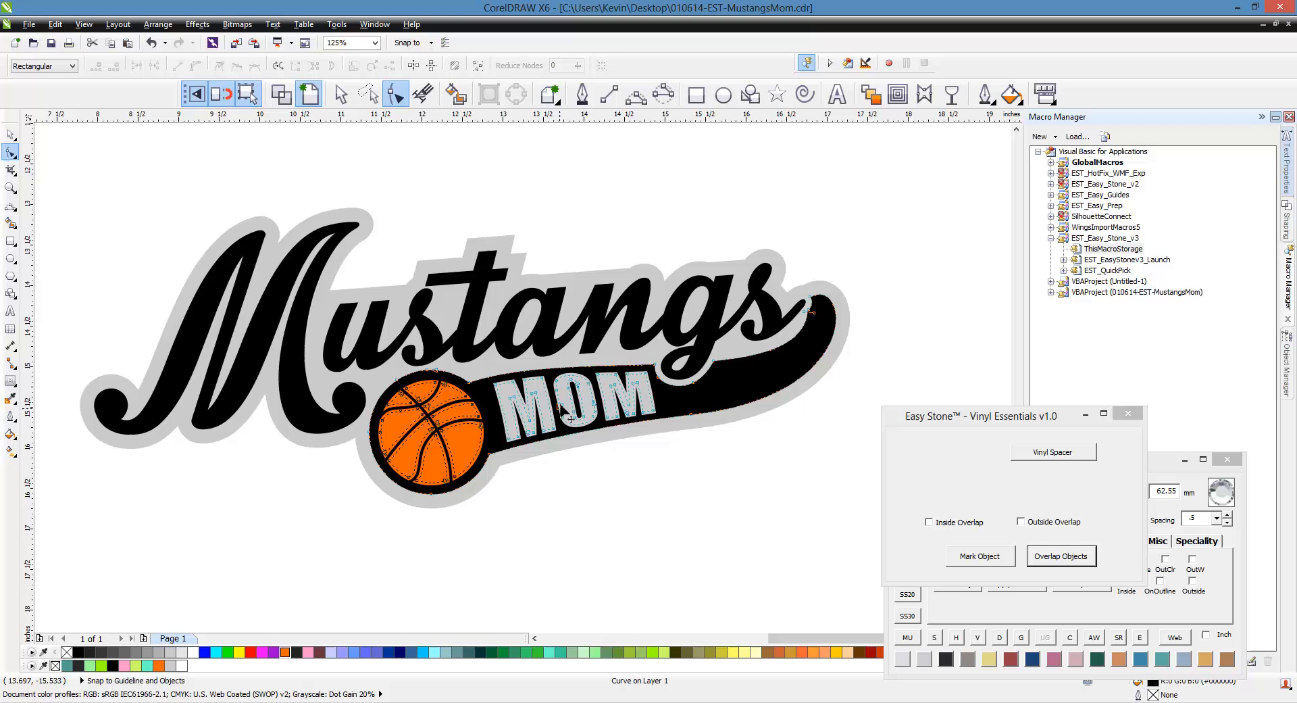
left_click(629, 362)
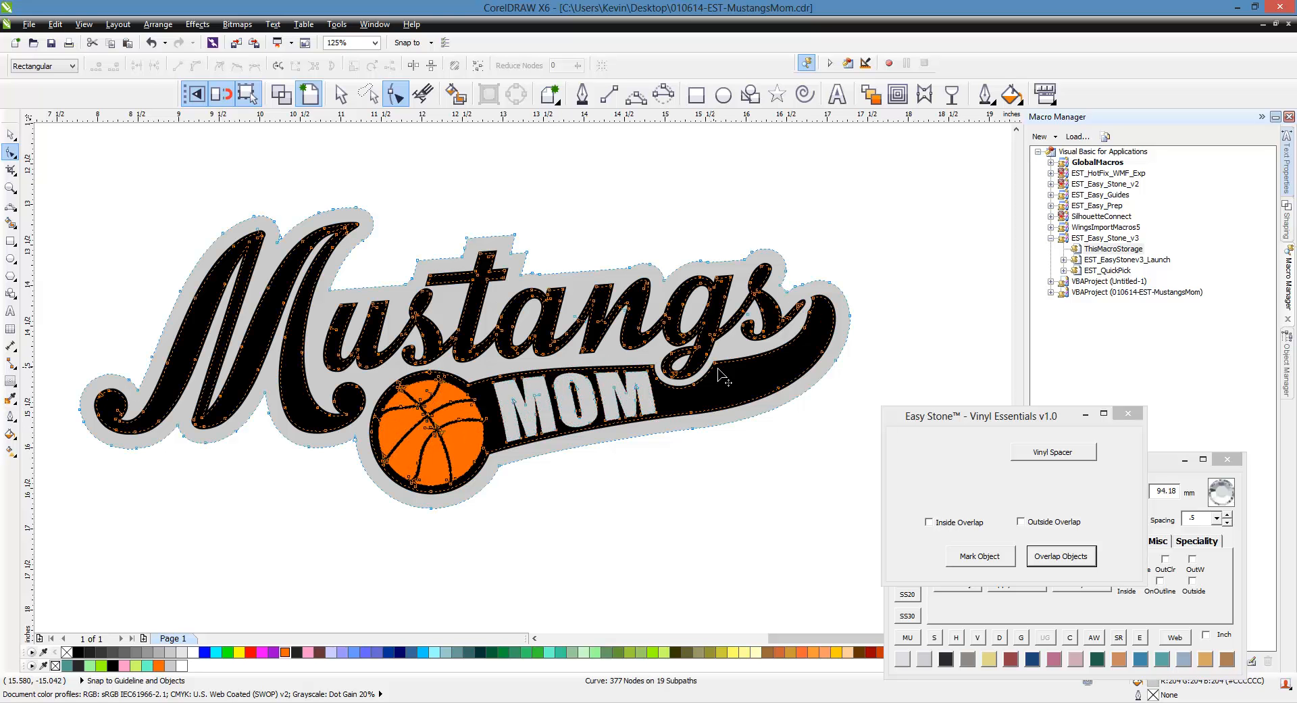
left_click(10, 134)
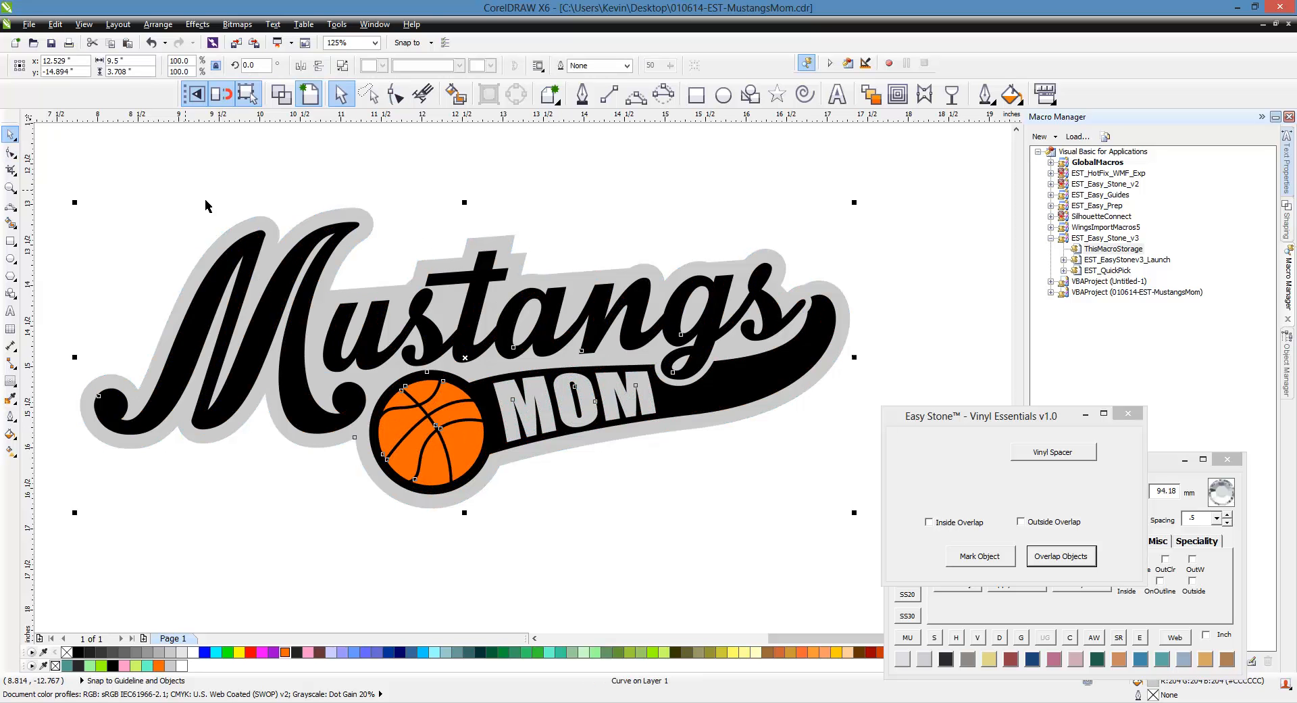
Step: Move the gray silhouette off the logo to the empty area at its upper left
key("Escape")
scroll(654, 340, "down", 2)
left_click_drag(568, 406, 189, 338)
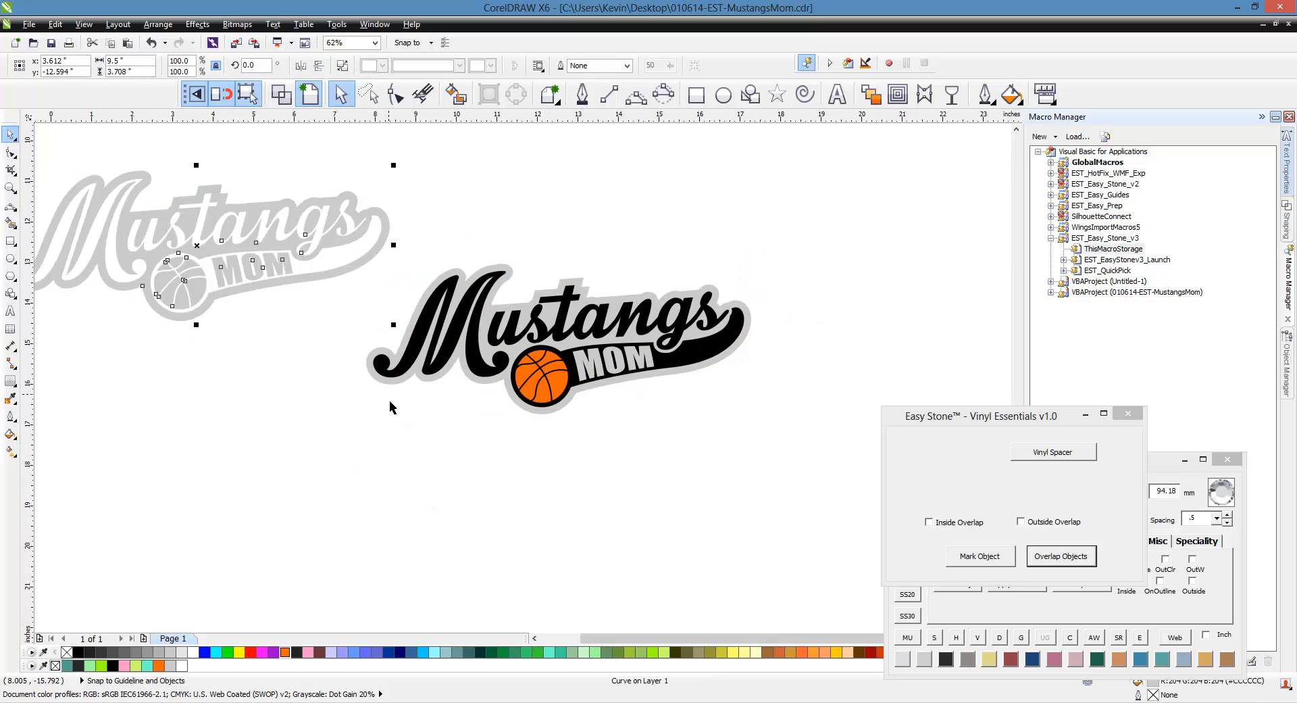
scroll(218, 349, "down", 3)
scroll(334, 485, "up", 3)
left_click(339, 433)
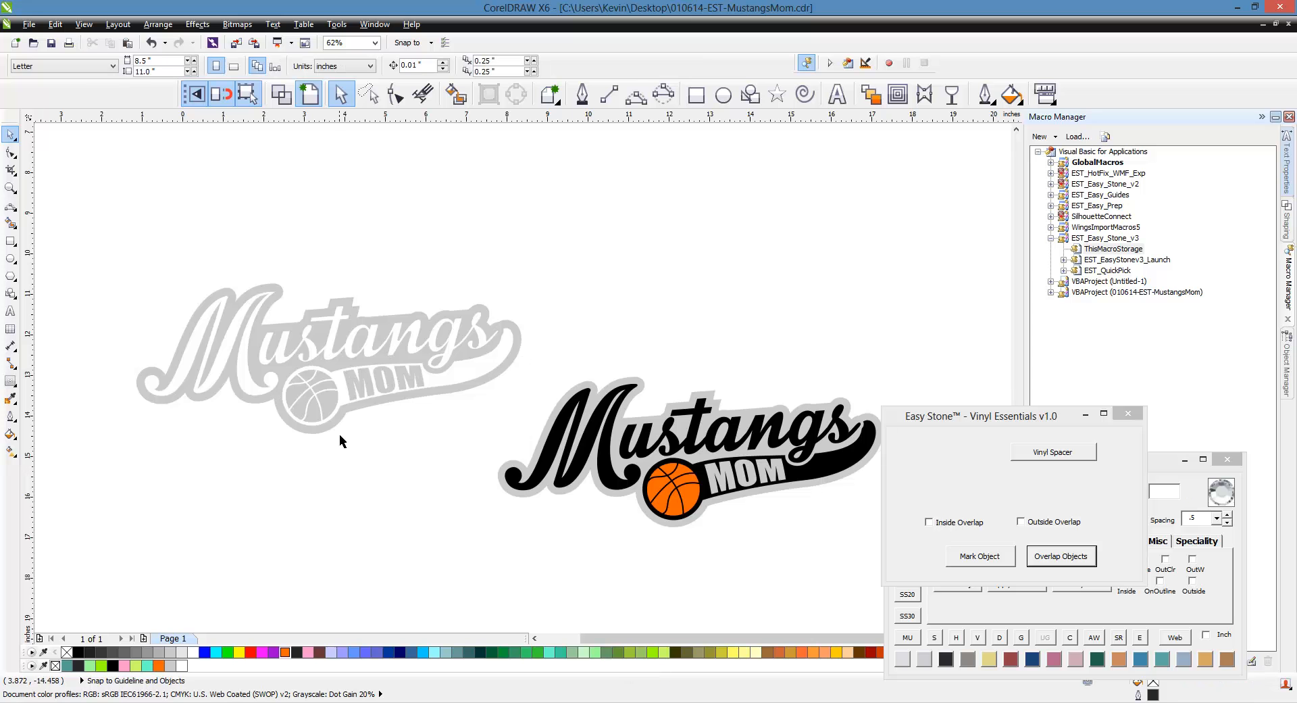
Step: Fill the separated gray silhouette with black, and undo the fill
left_click(308, 425)
left_click(78, 651)
left_click(196, 525)
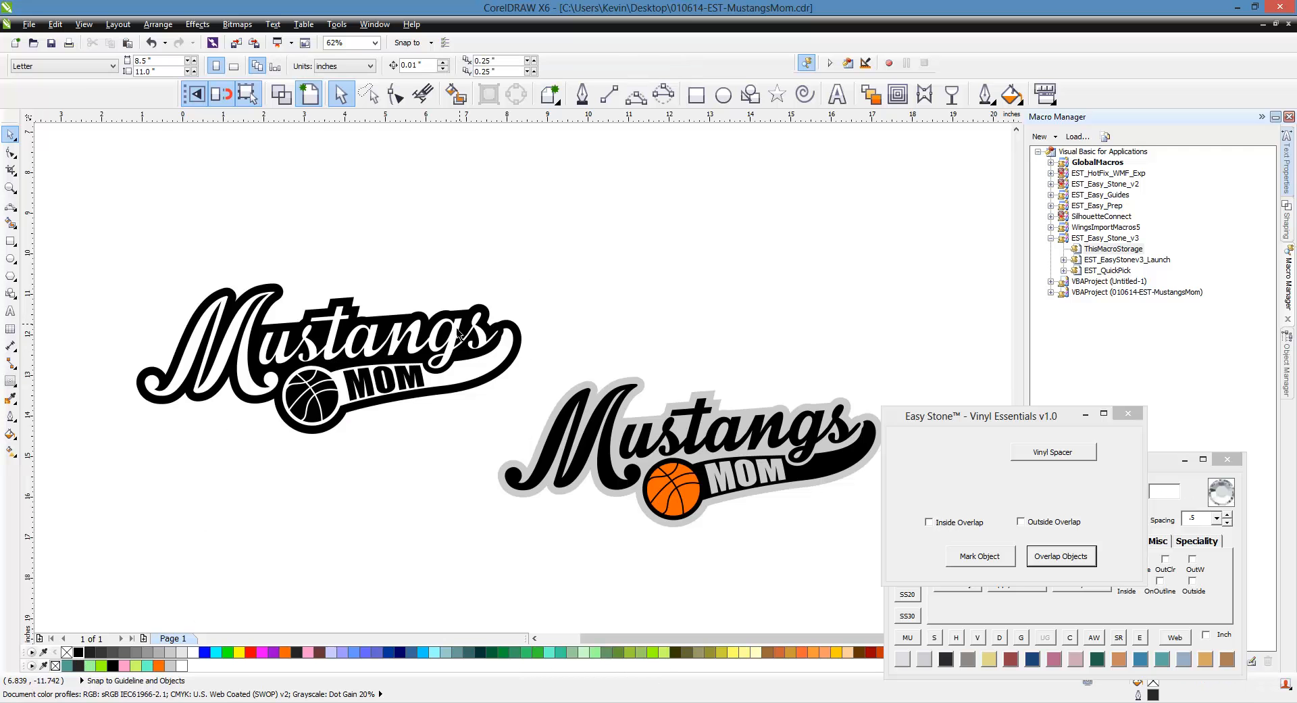
key("ctrl+z")
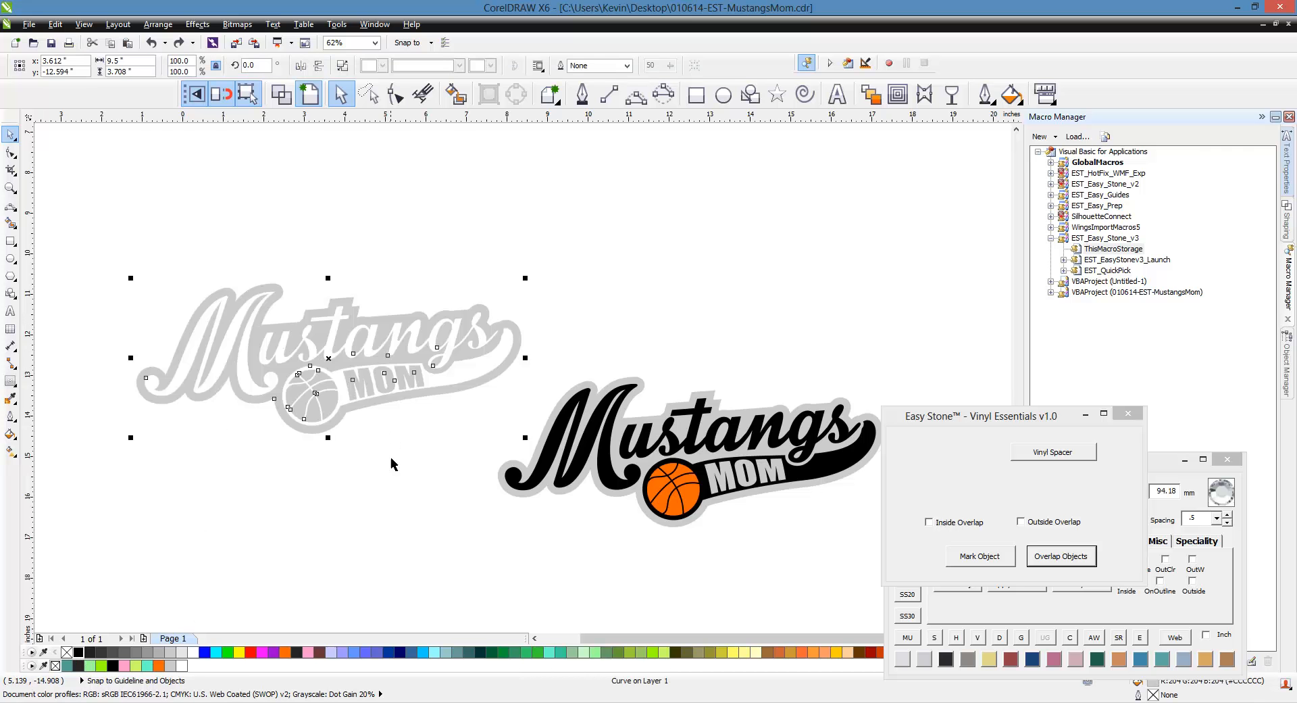
Step: Move the black lettering and tail together below the separated gray silhouette, and undo both this move and the silhouette's move
left_click(394, 466)
left_click(565, 434)
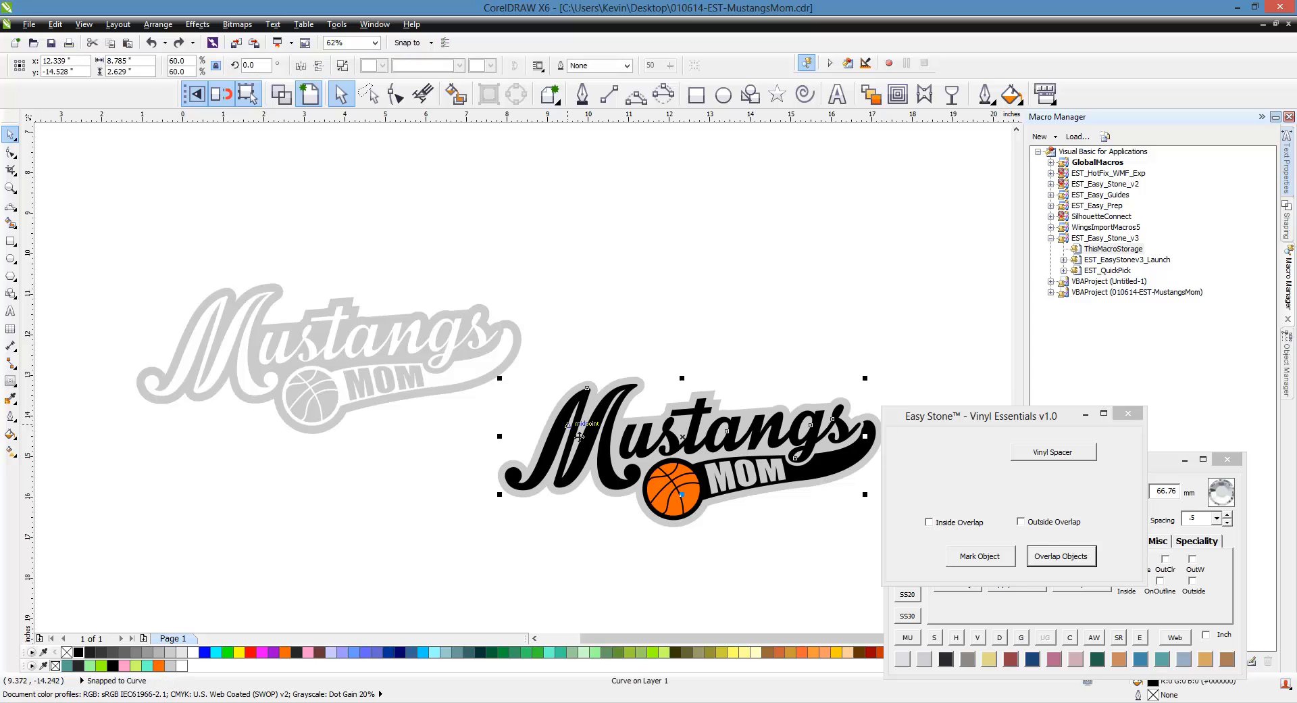
left_click(828, 475, "shift")
left_click_drag(829, 475, 380, 545)
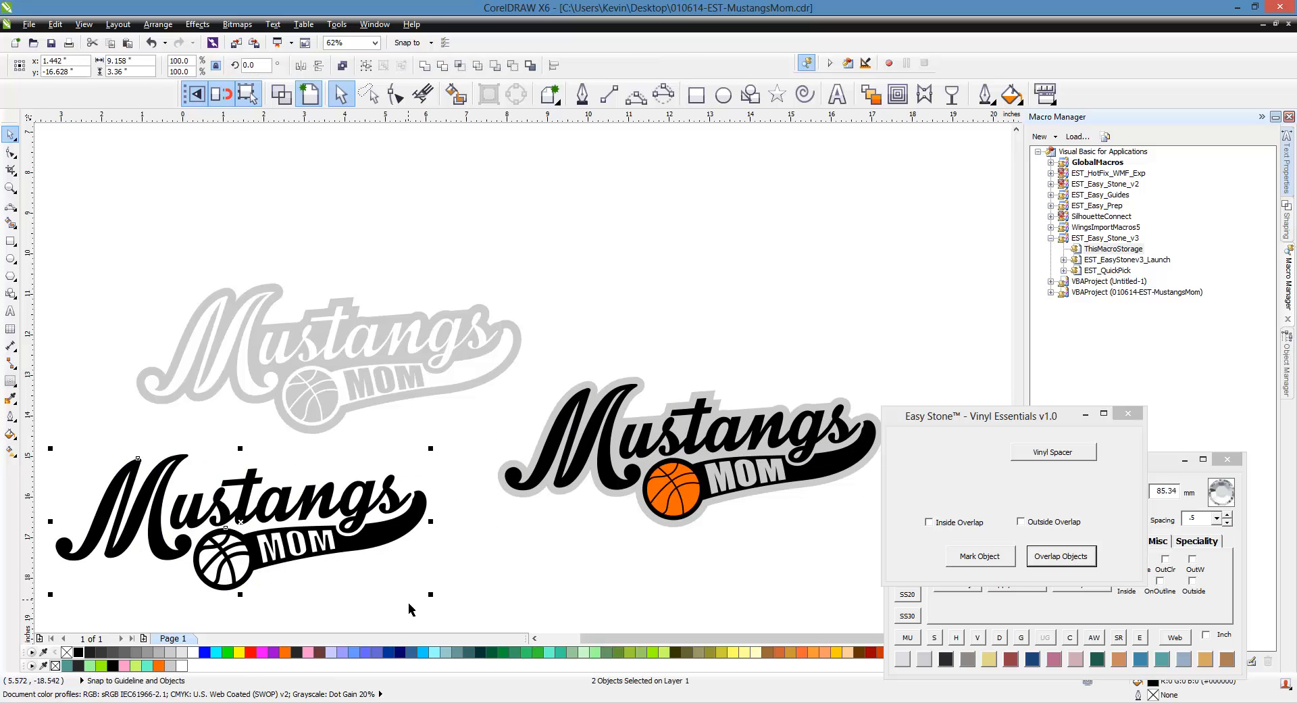
left_click(408, 602)
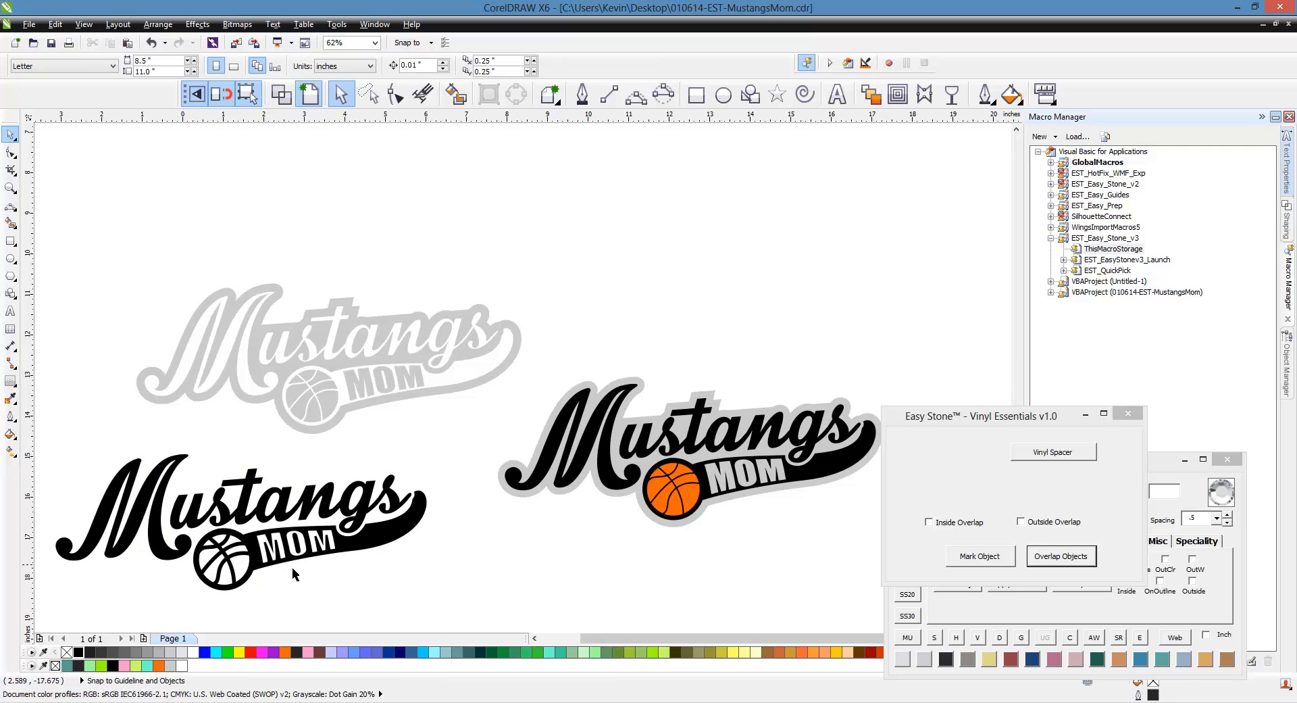
key("ctrl+z")
key("ctrl+z")
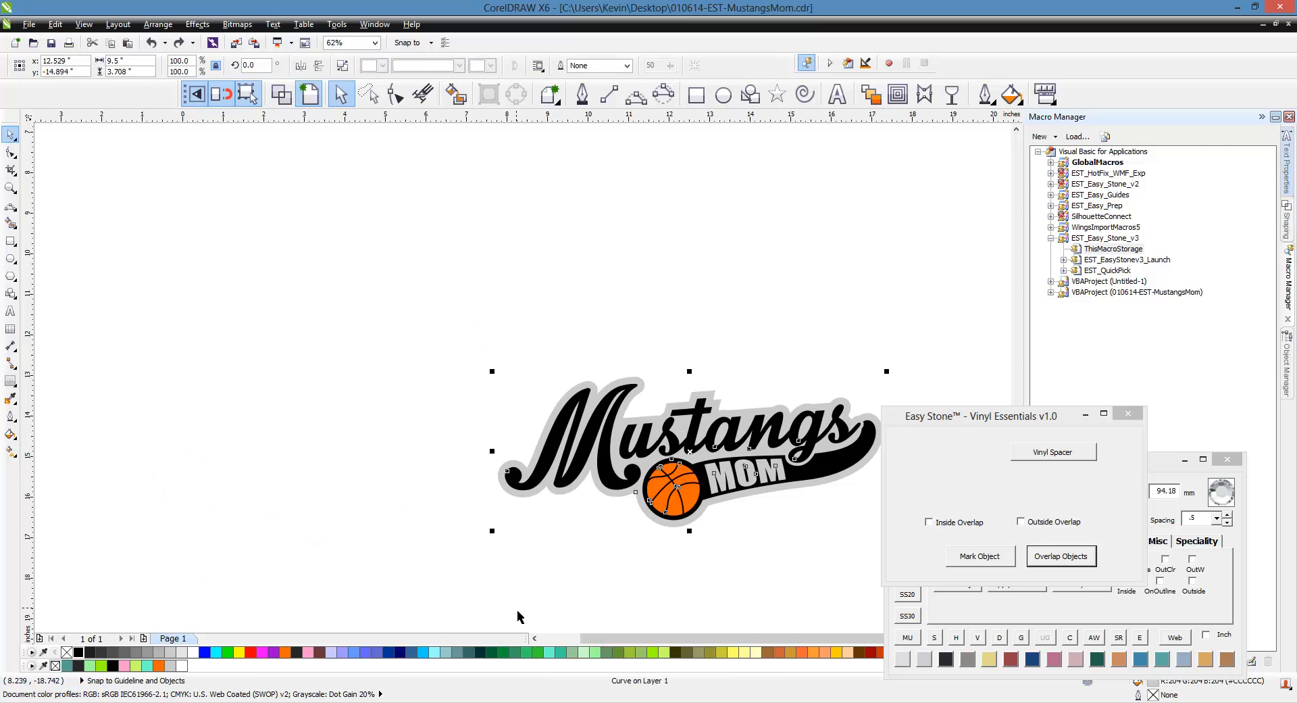
Step: Examine the gray silhouette's nodes and inset cut lines around the tail and MOM lettering up close
left_click(791, 576)
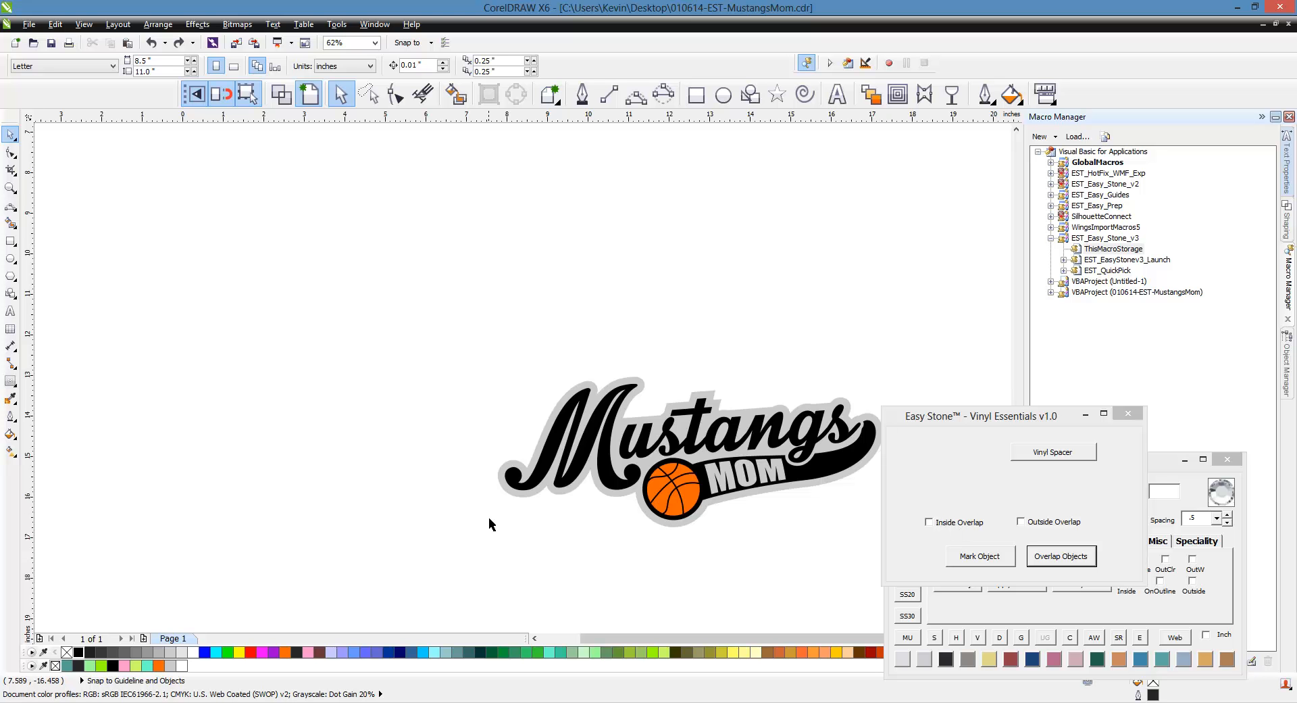
scroll(327, 439, "down", 1)
scroll(505, 453, "up", 1)
scroll(551, 446, "up", 1)
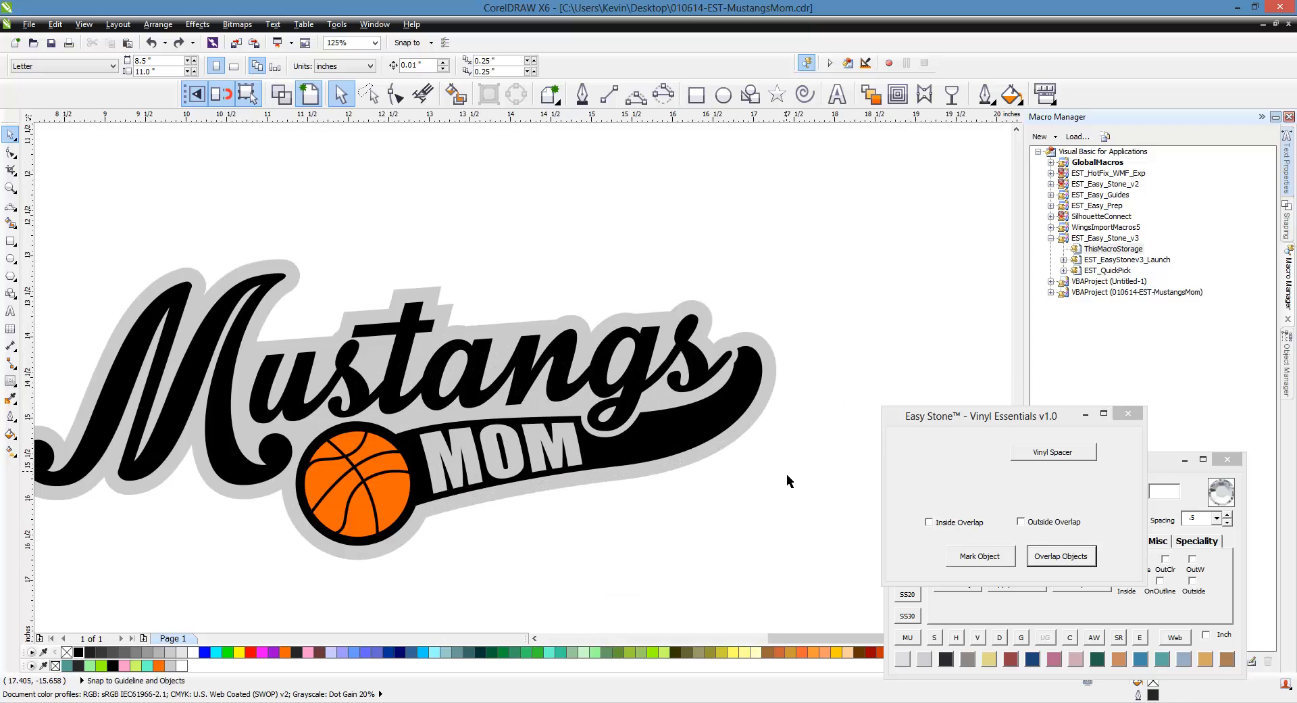
left_click(689, 458)
key("F10")
scroll(675, 468, "up", 1)
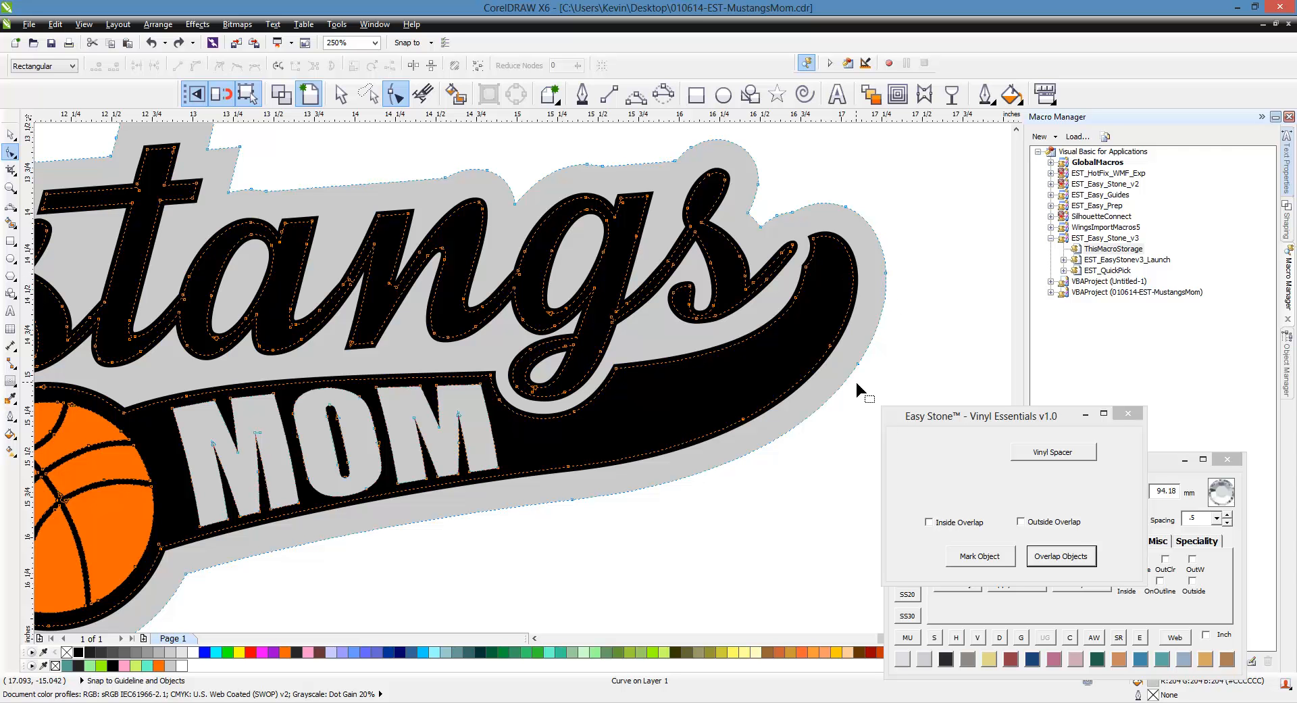
Step: Review the Overlap Objects trapping offset prompt twice, closing it each time
left_click(946, 419)
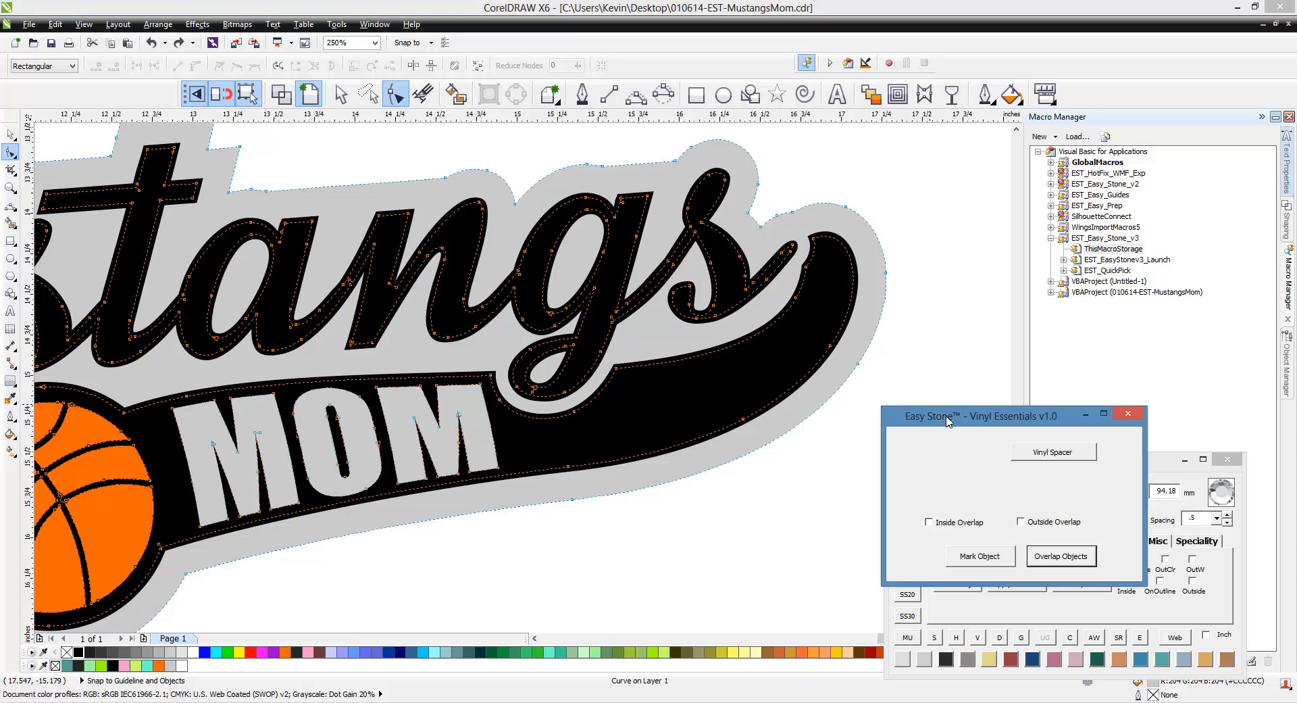
left_click(1053, 558)
left_click_drag(845, 449, 780, 454)
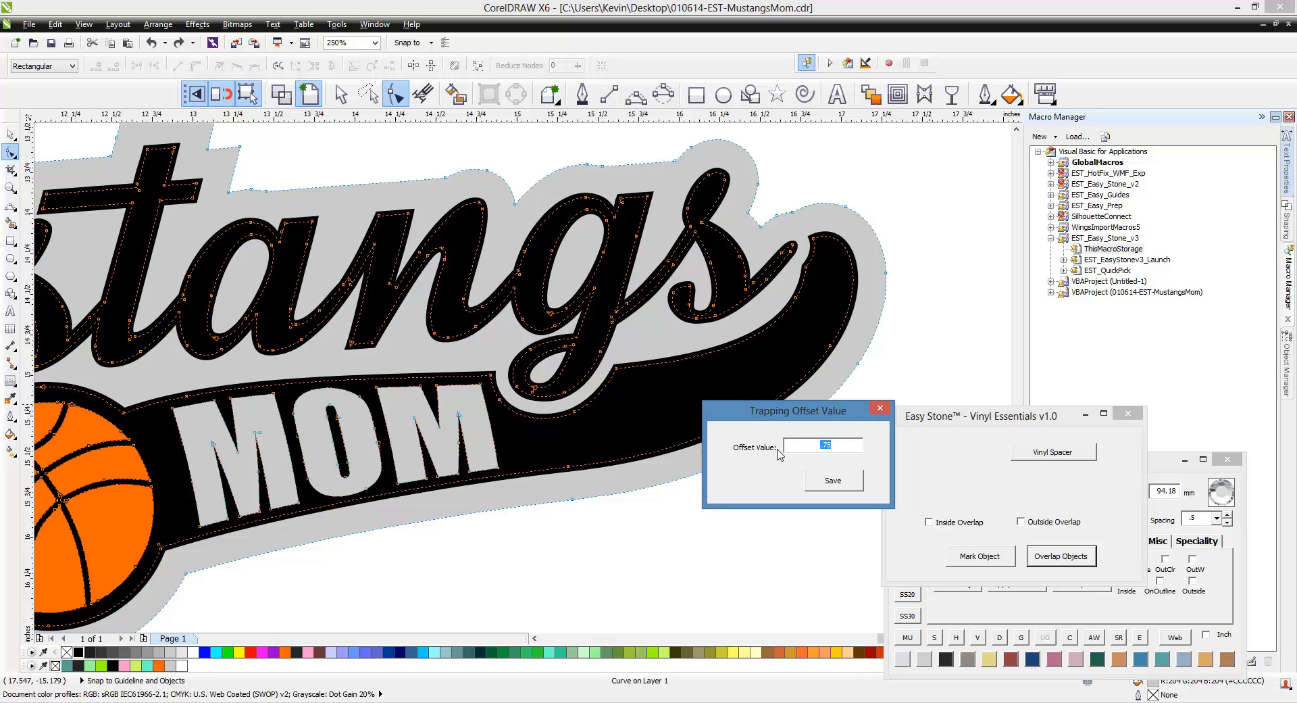
left_click(837, 481)
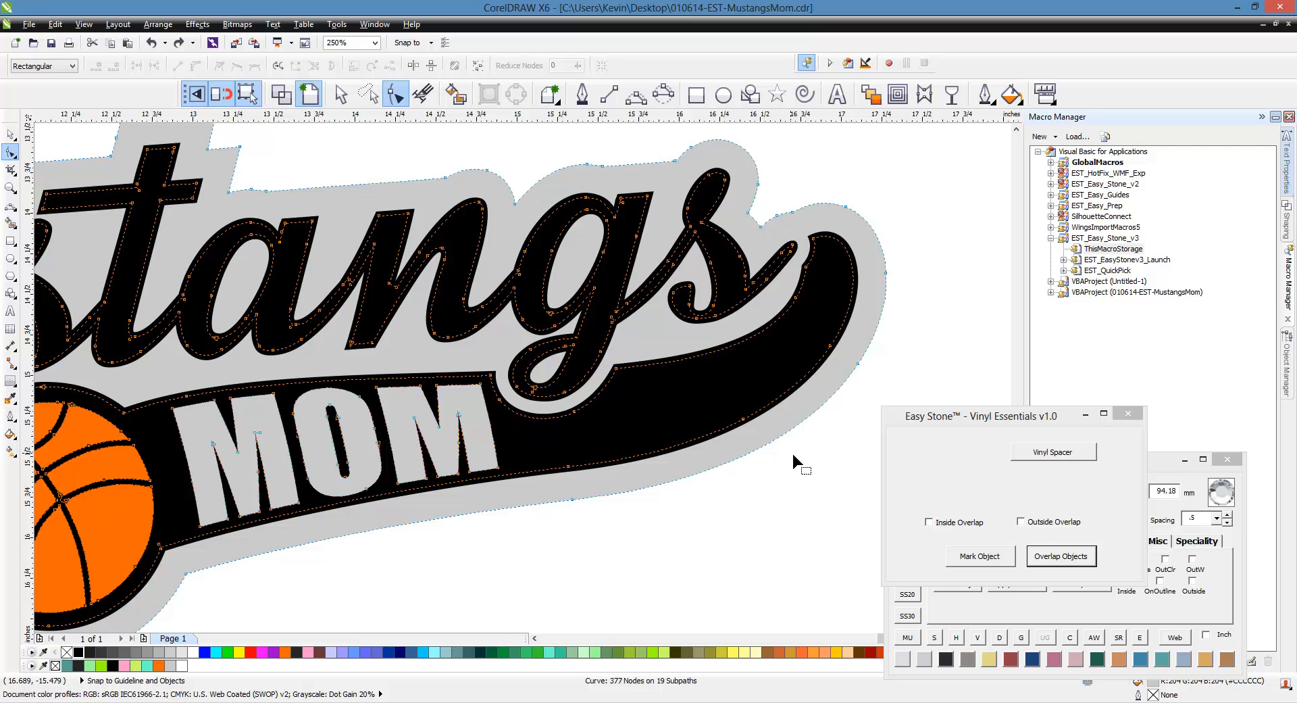
left_click(1044, 553)
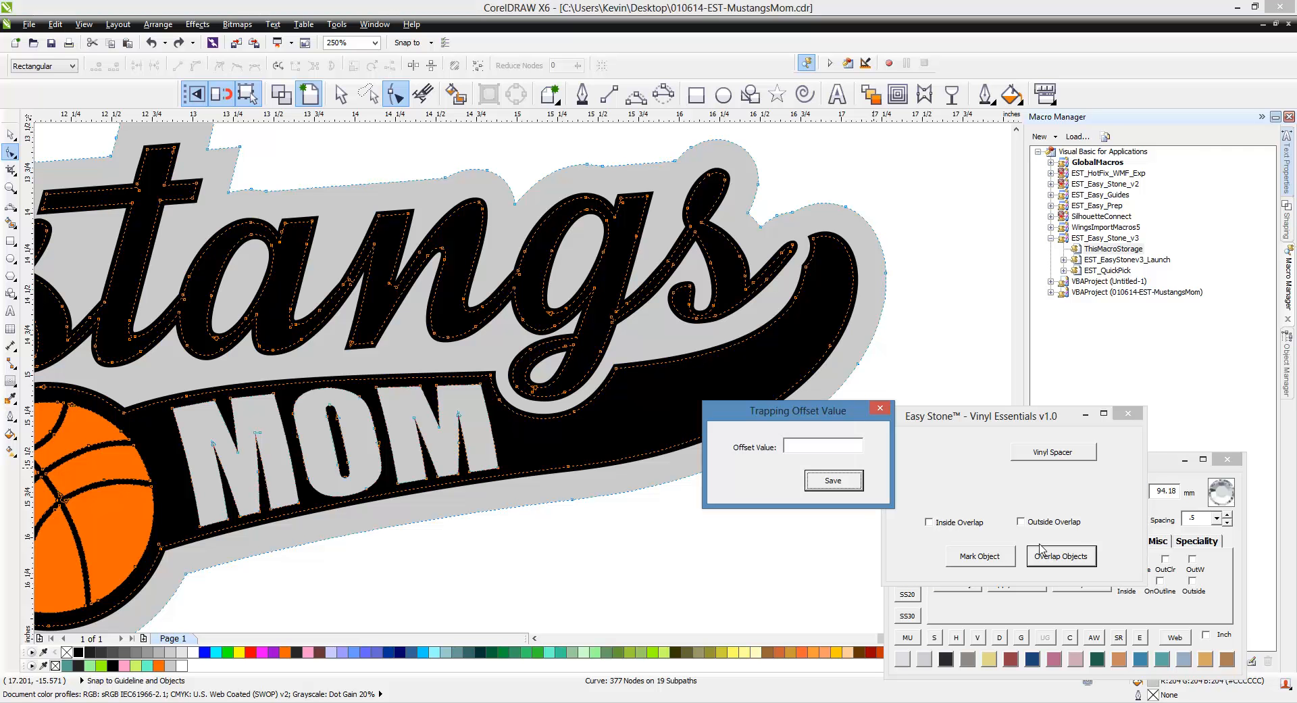
left_click(826, 447)
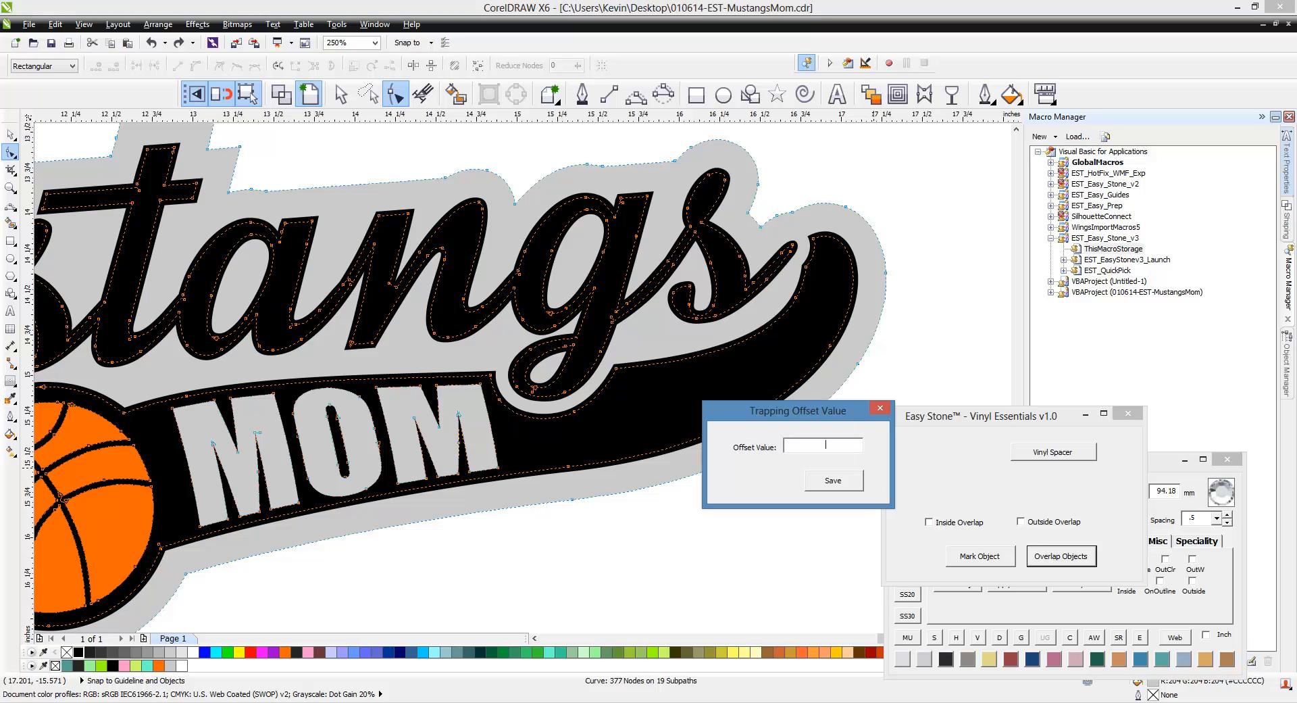
left_click(822, 482)
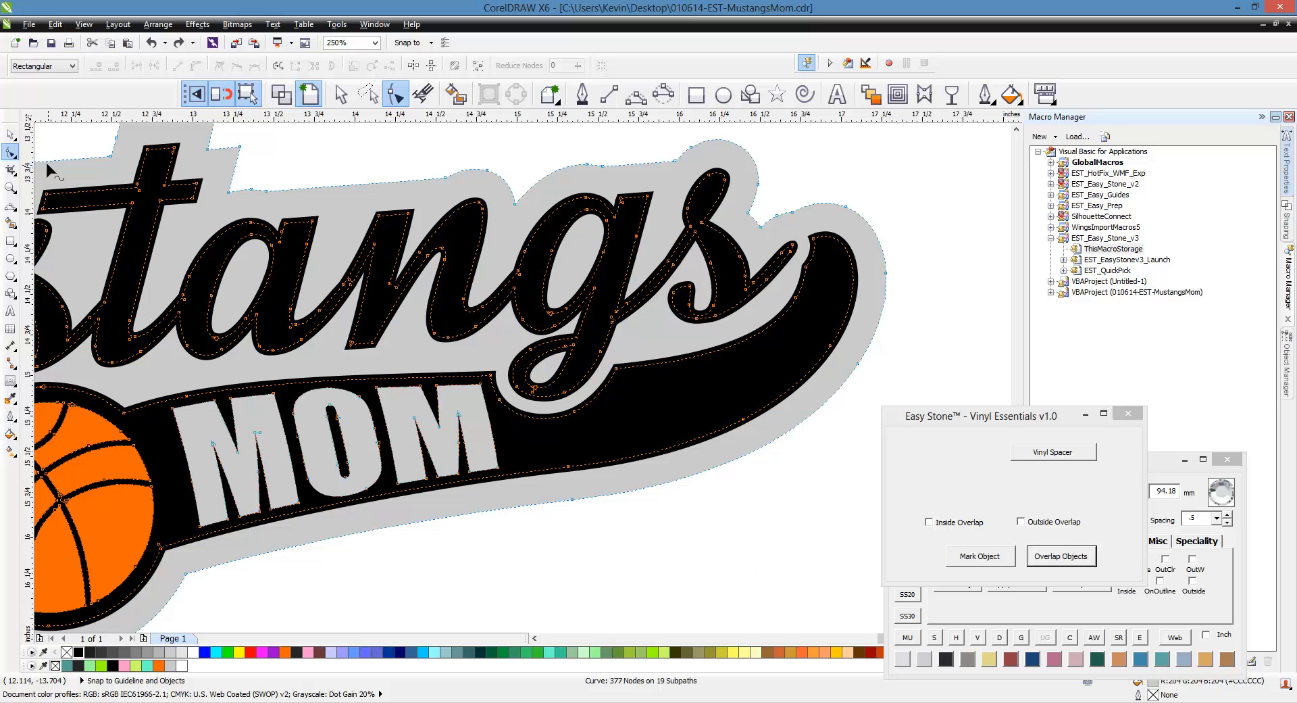
Step: Deselect the silhouette, close Vinyl Essentials and show the Speciality tools of Easy Stone
left_click(10, 134)
left_click(797, 523)
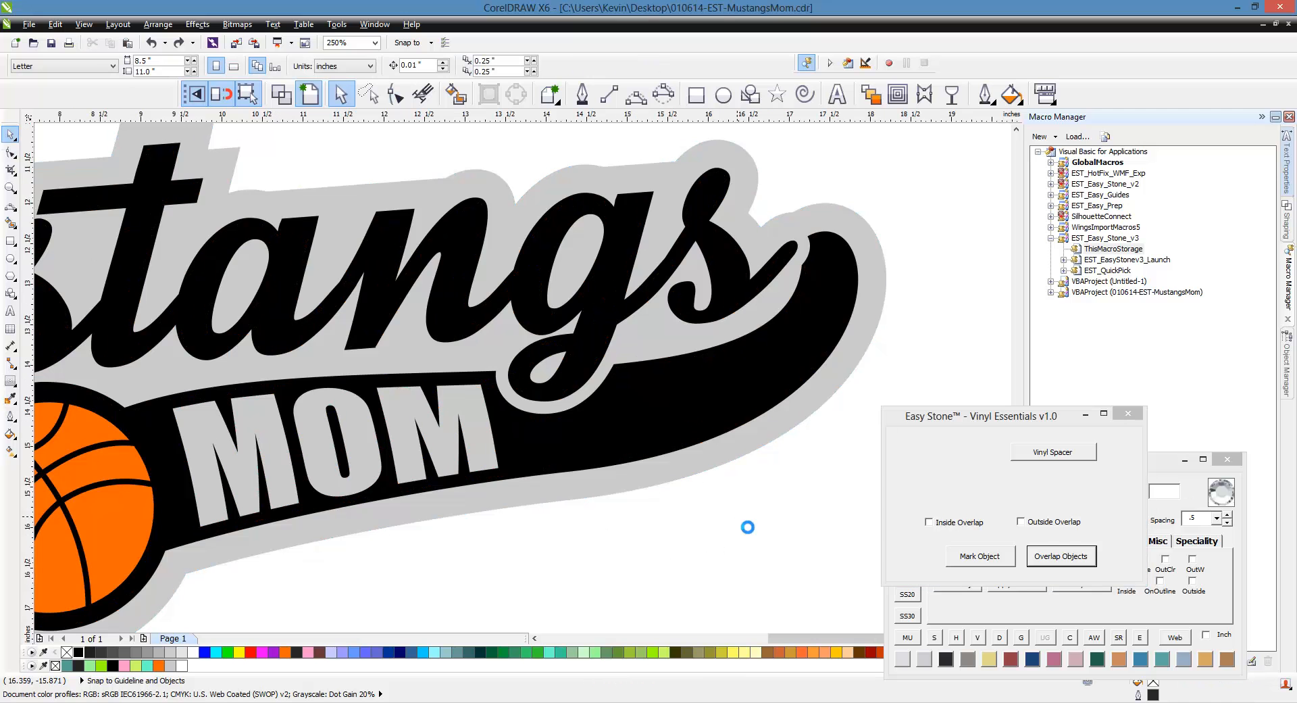
scroll(740, 522, "down", 2)
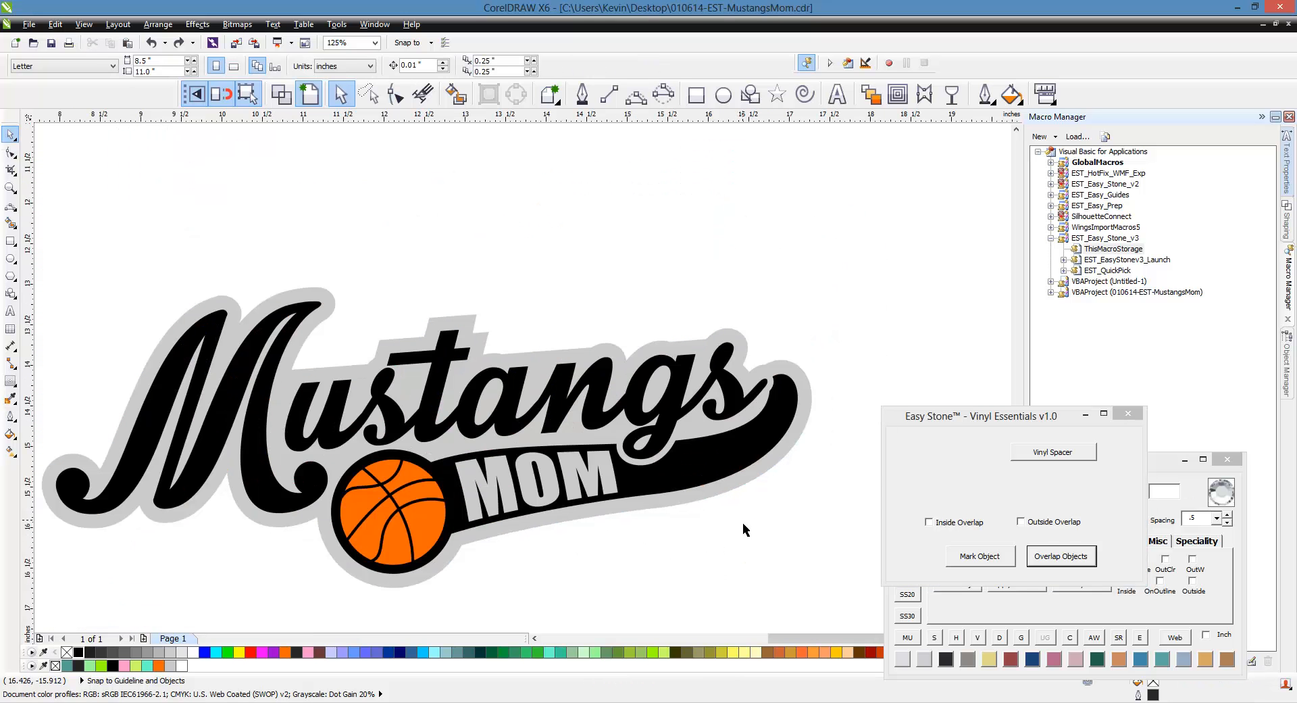
left_click(1128, 413)
left_click(1210, 541)
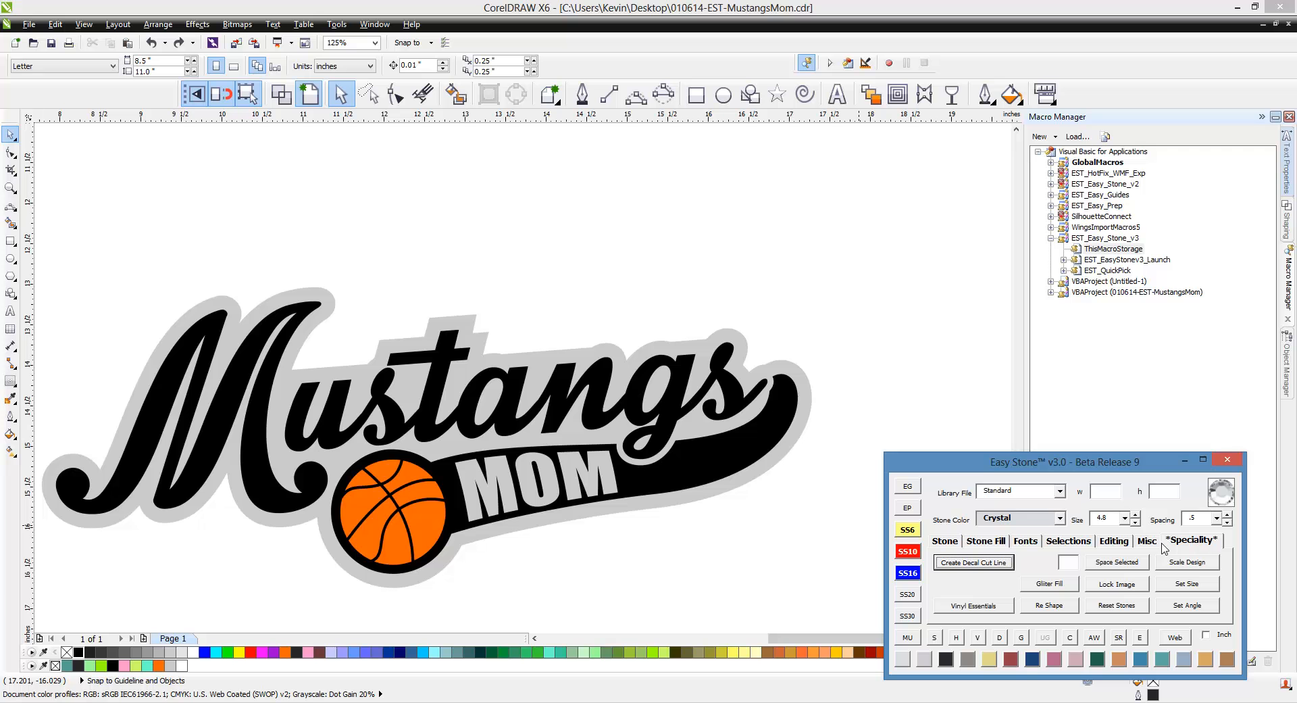